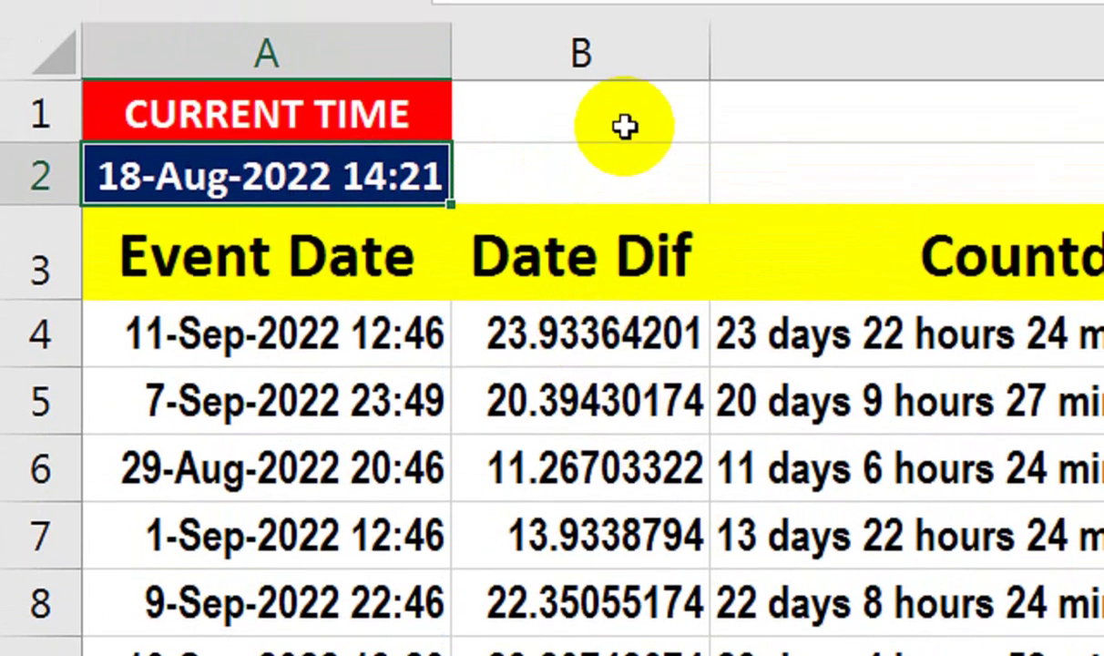
# Hide the Date Dif column (column B) so the event dates sit beside the countdown timer
pyautogui.click(626, 55)
pyautogui.rightClick(626, 54)
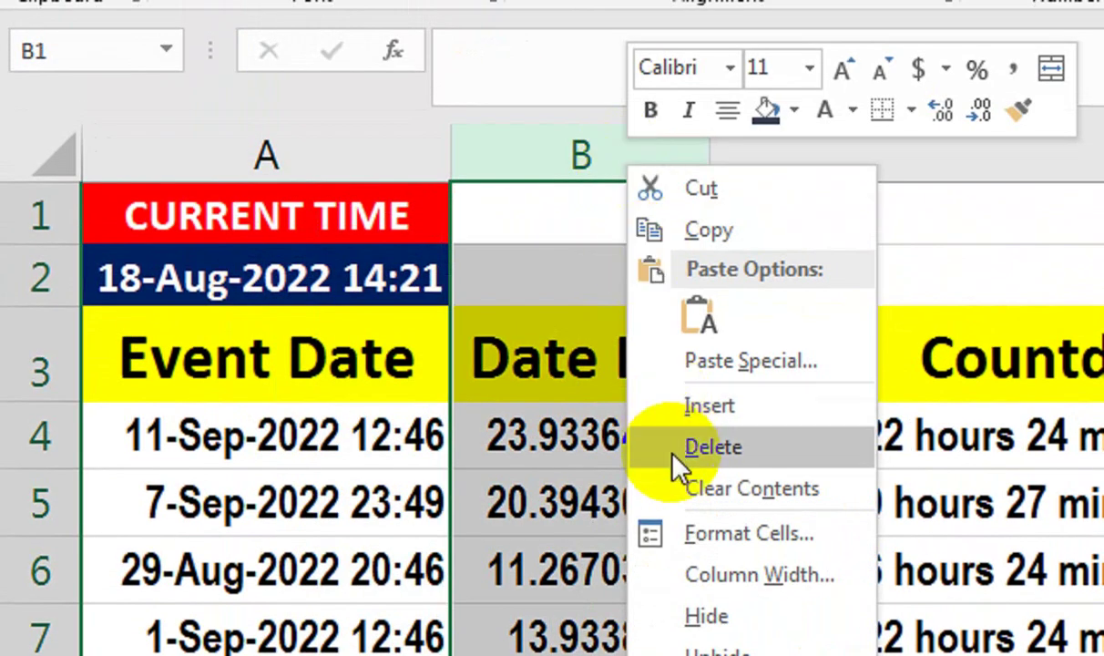
pyautogui.click(679, 517)
pyautogui.click(567, 315)
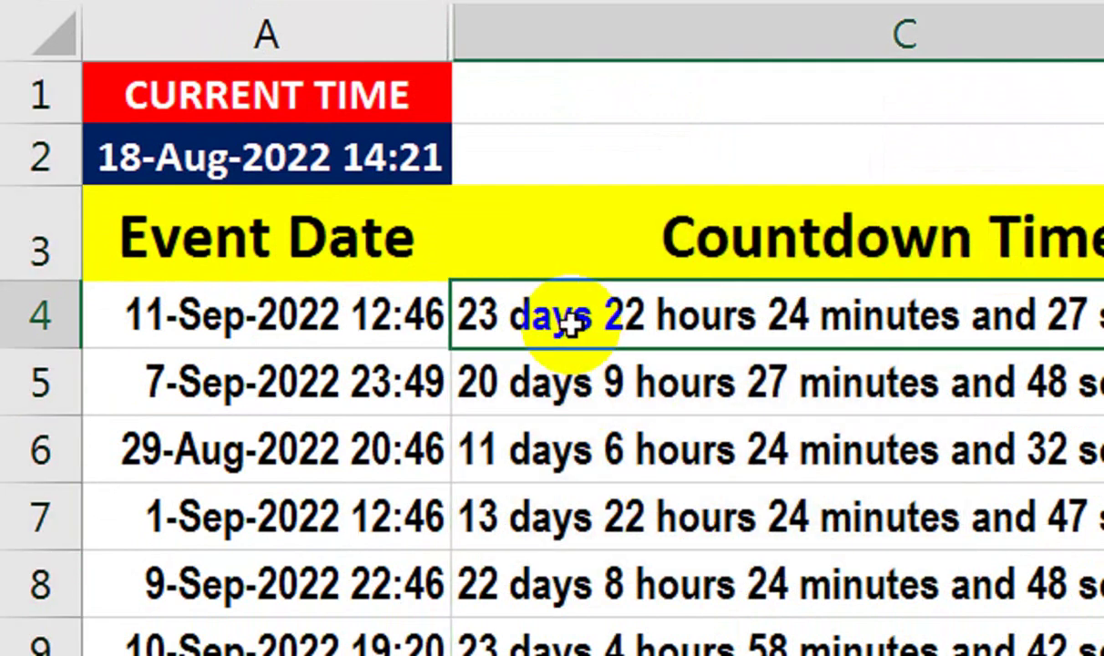
pyautogui.moveTo(563, 266); pyautogui.dragTo(221, 266)
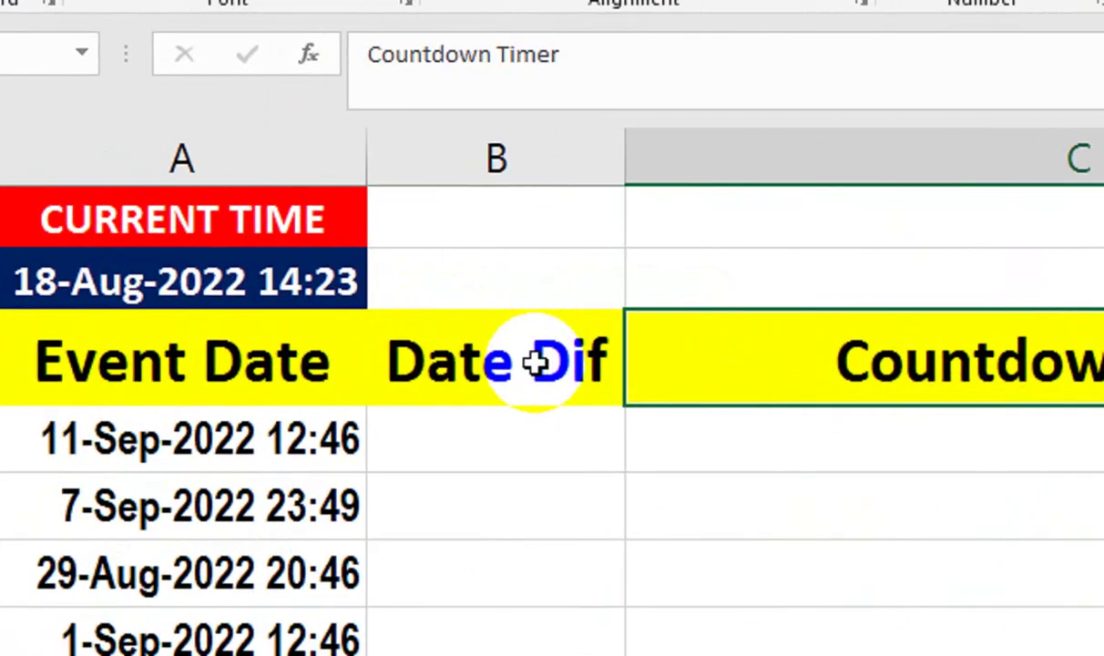
# Try the formula =NOW() in cell C1, matching the current time cell A2, and clear C1 again
pyautogui.click(276, 279)
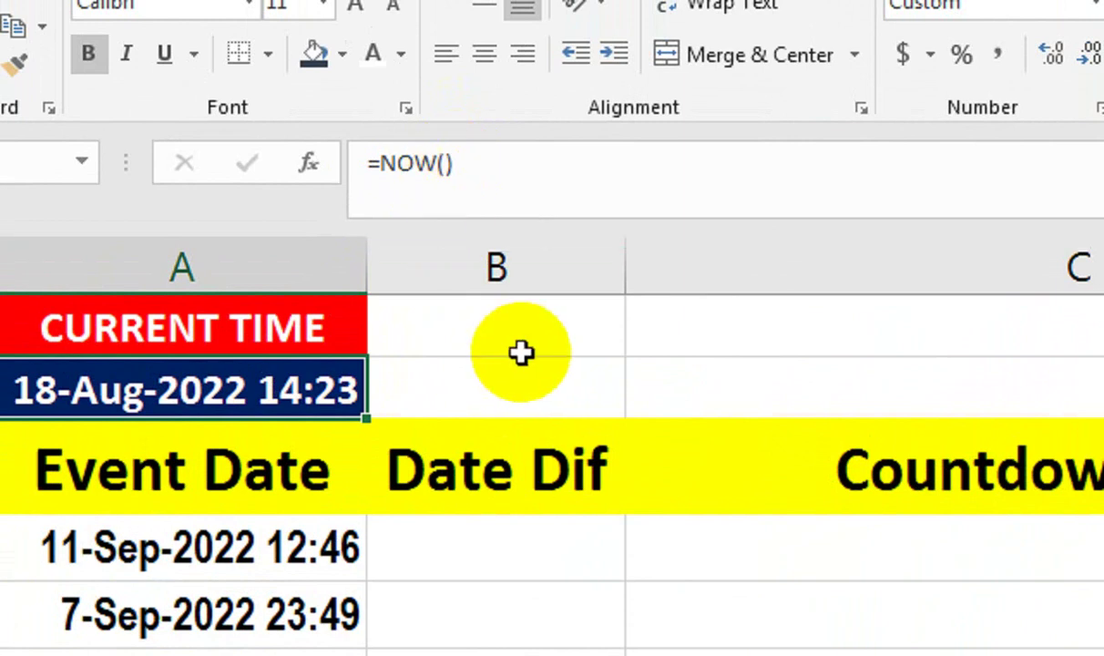
pyautogui.click(707, 338)
pyautogui.write('=NO')
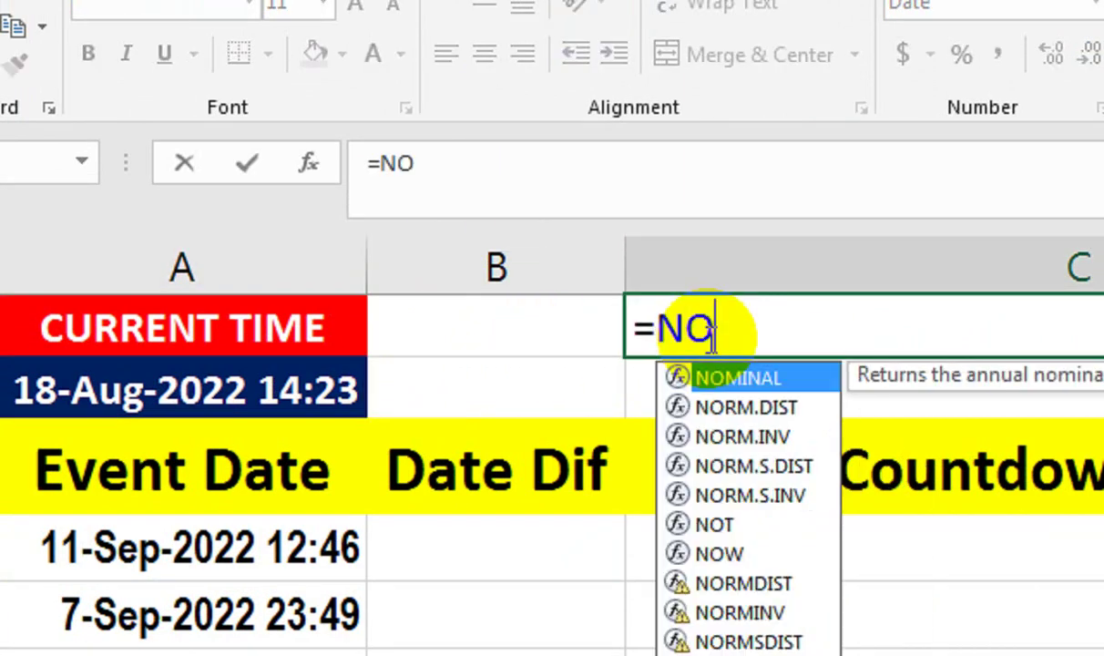
pyautogui.write('W*')
pyautogui.press('BackSpace')
pyautogui.write('()')
pyautogui.press('Return')
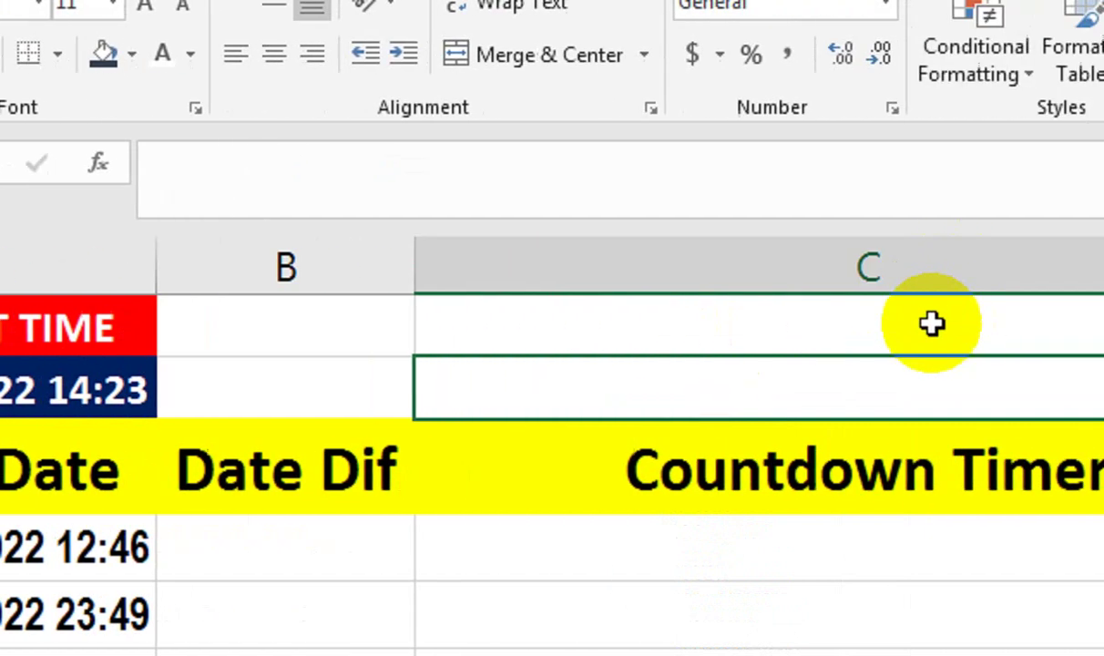
pyautogui.click(707, 338)
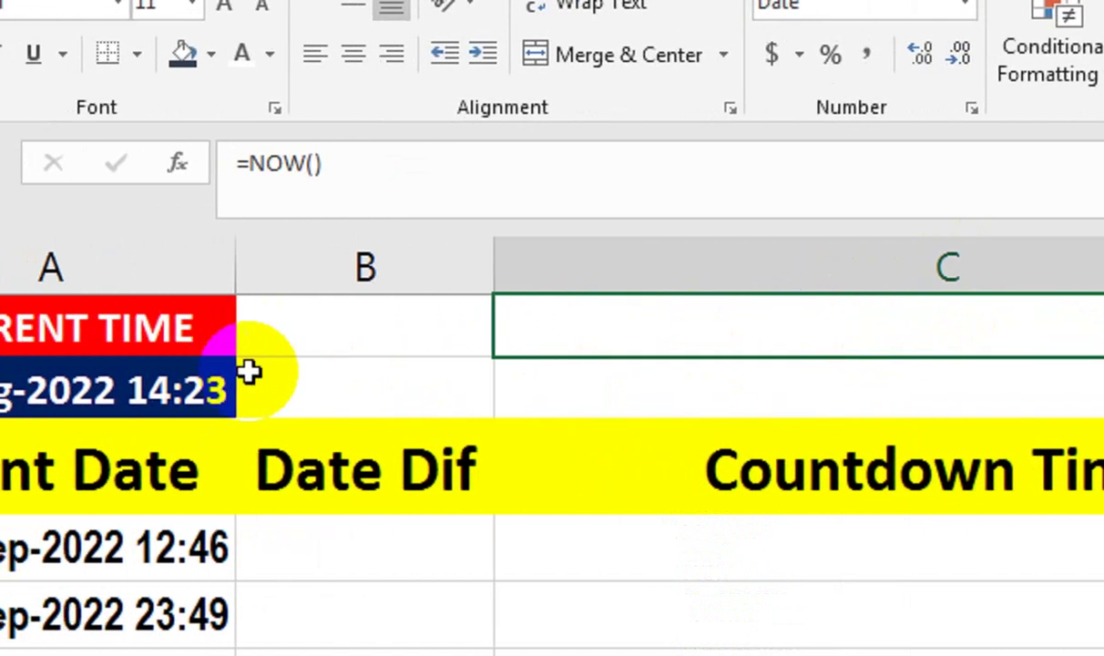
pyautogui.press('Delete')
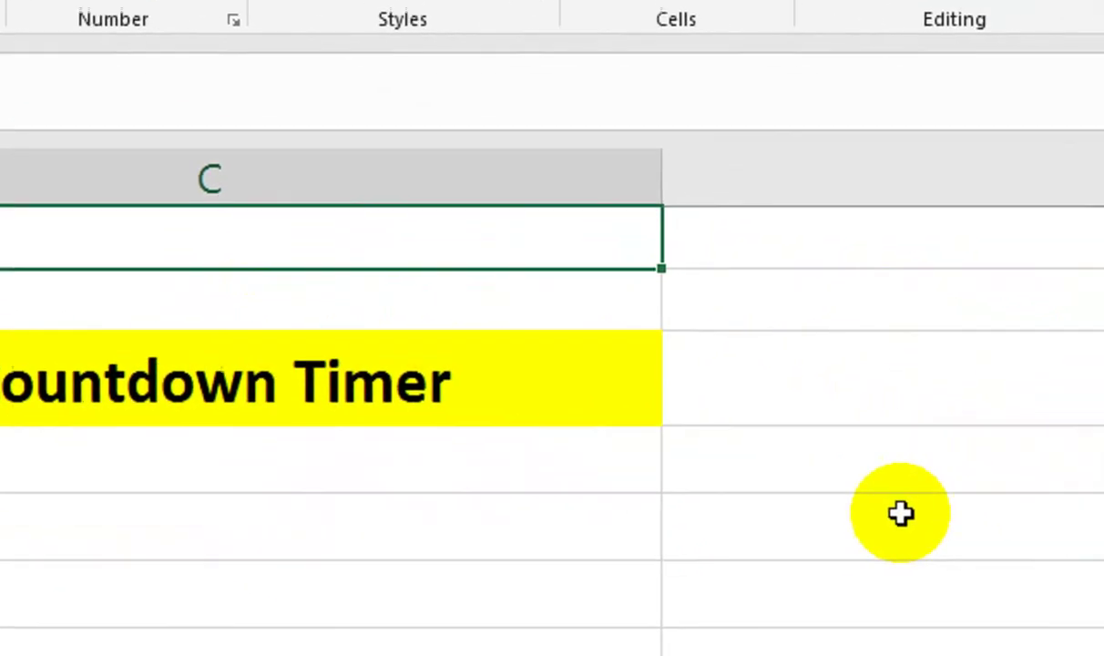
# Try the formula =NOW() in cell D5 and delete it again
pyautogui.click(829, 493)
pyautogui.write('=NO')
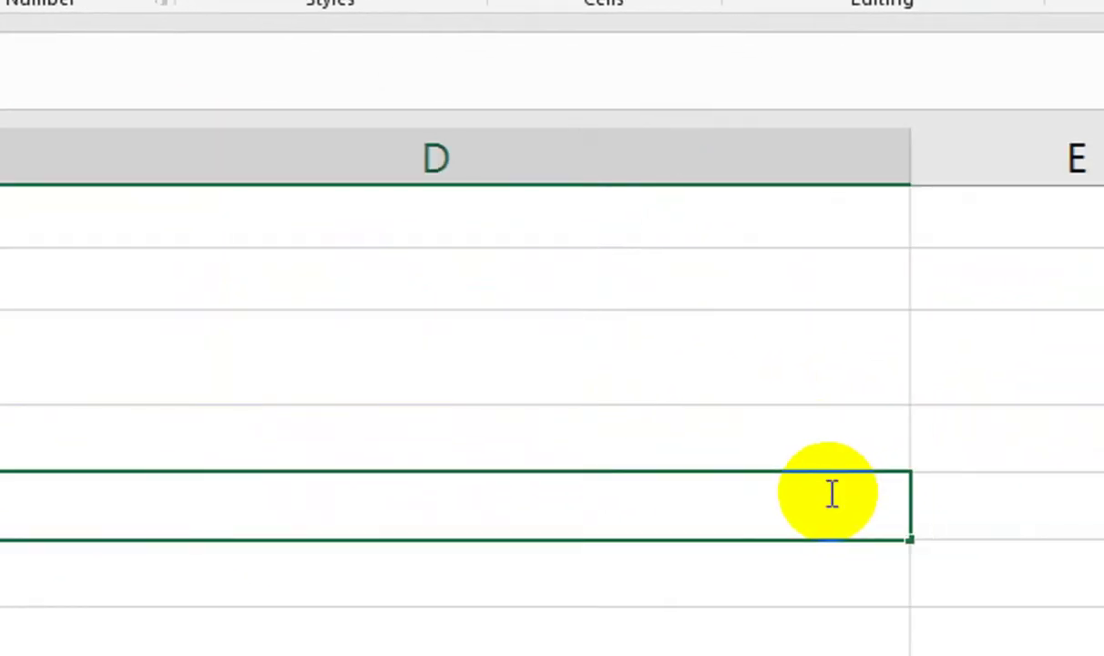
pyautogui.write('W(')
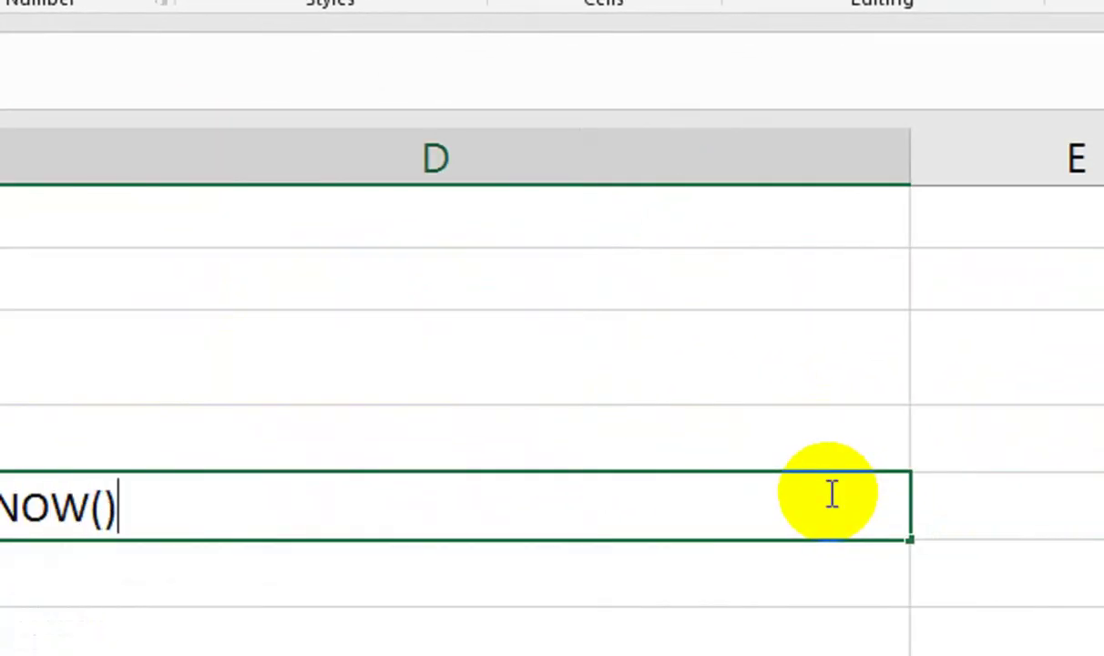
pyautogui.press('Return')
pyautogui.click(821, 500)
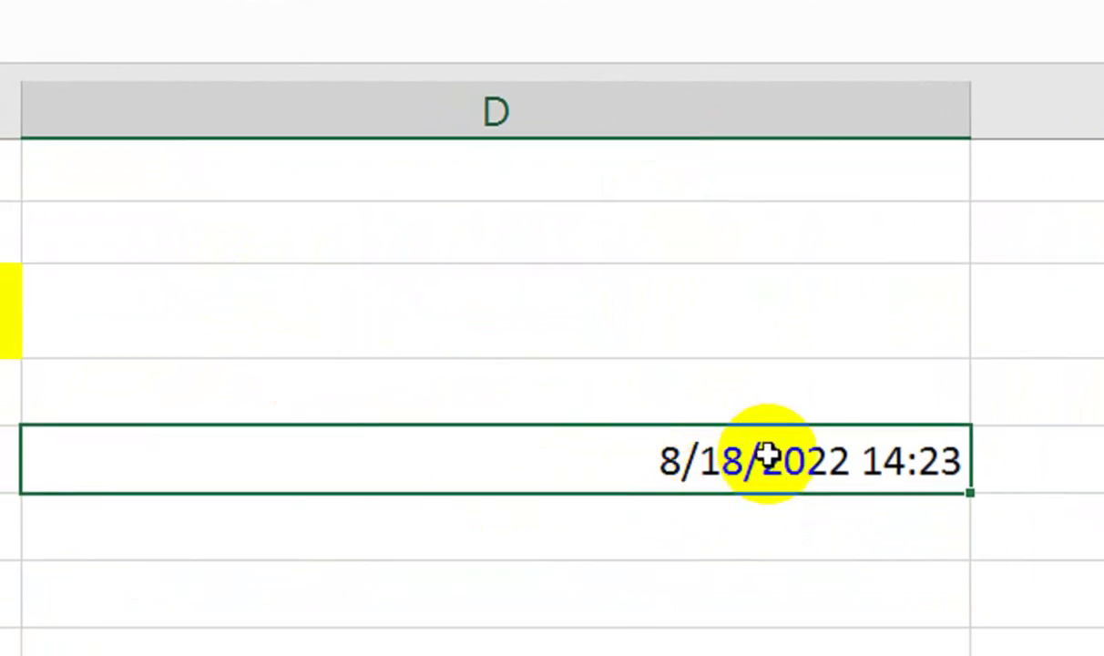
pyautogui.press('Delete')
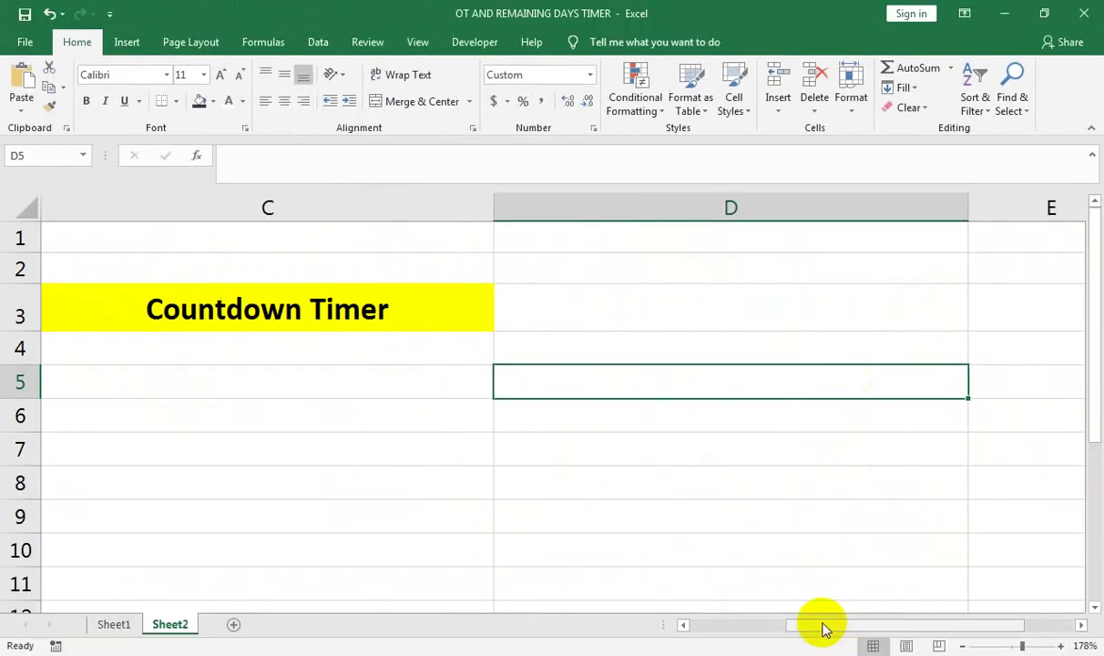
# Enter =INT(A2) in cell B2 to extract the date part of the current time
pyautogui.moveTo(821, 626); pyautogui.dragTo(697, 625)
pyautogui.click(339, 241)
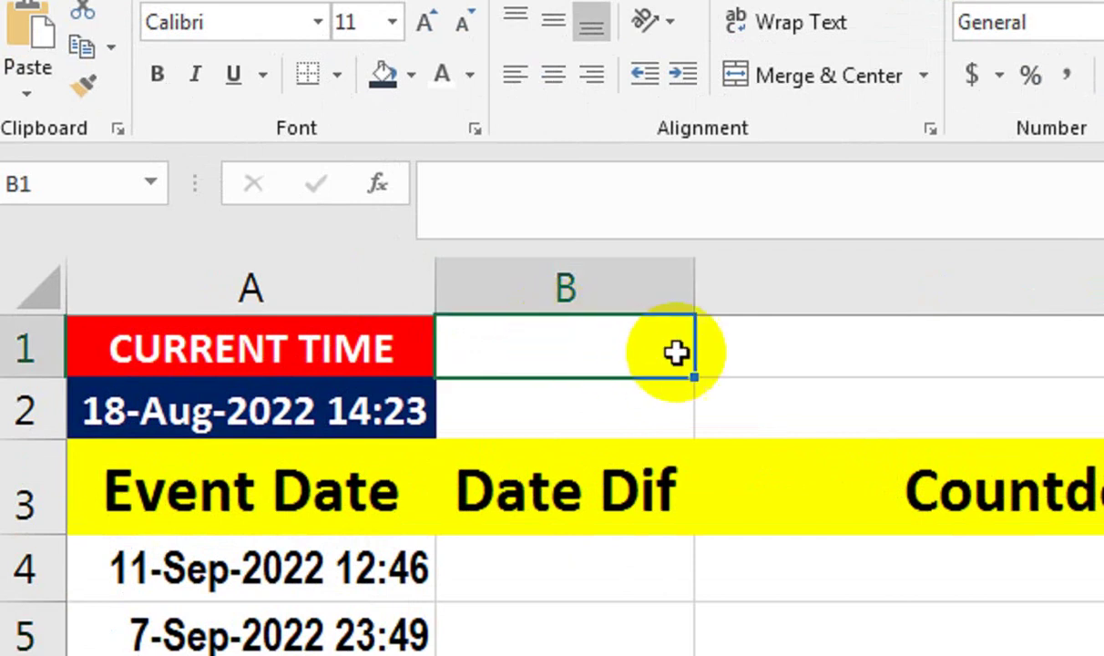
pyautogui.click(481, 406)
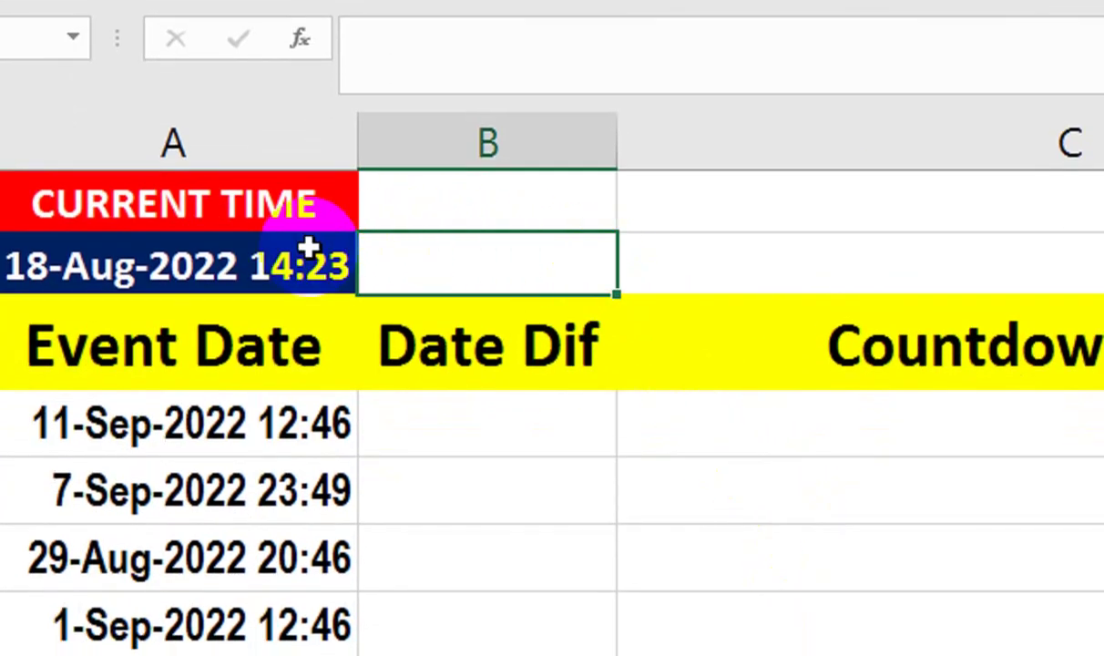
pyautogui.write('=INT(')
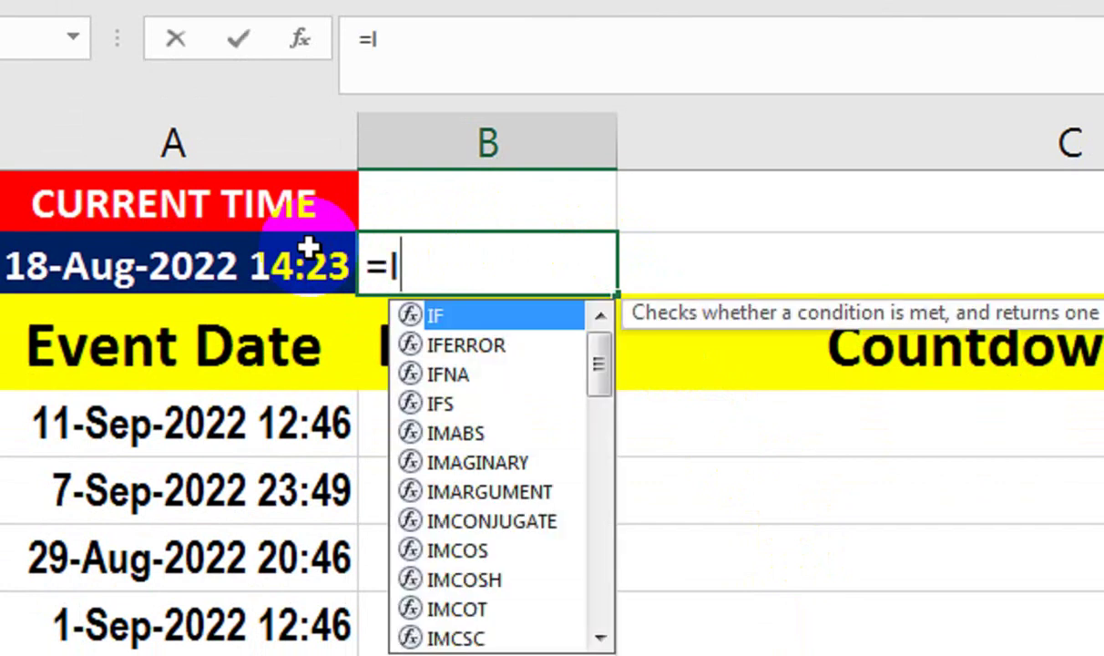
pyautogui.click(309, 247)
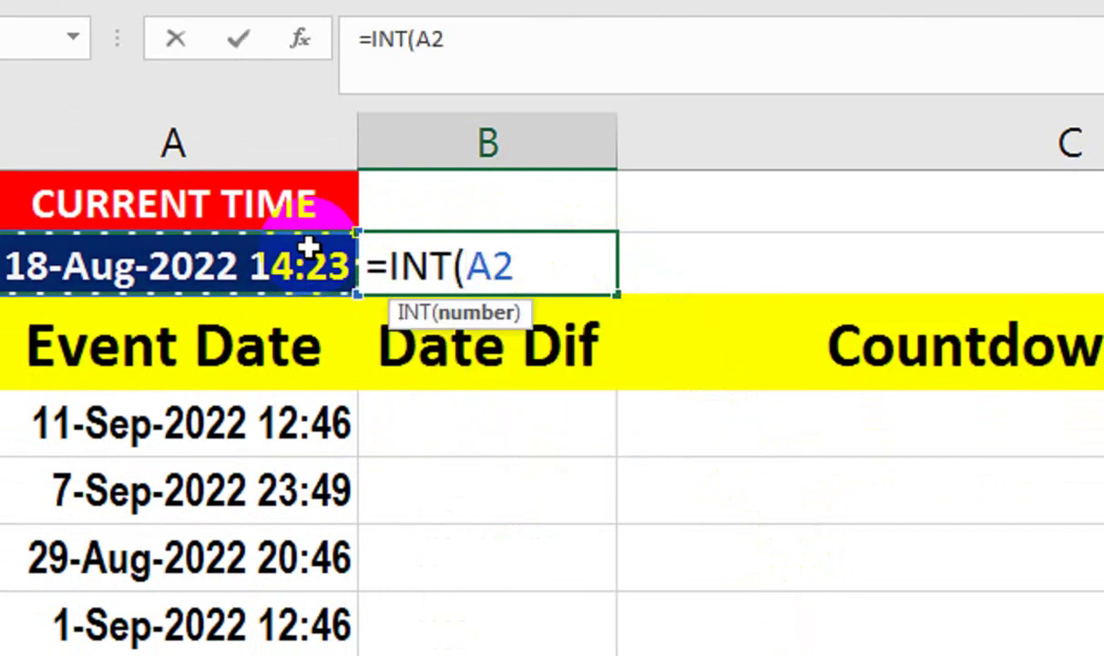
pyautogui.write(')')
pyautogui.press('Return')
pyautogui.press('Up')
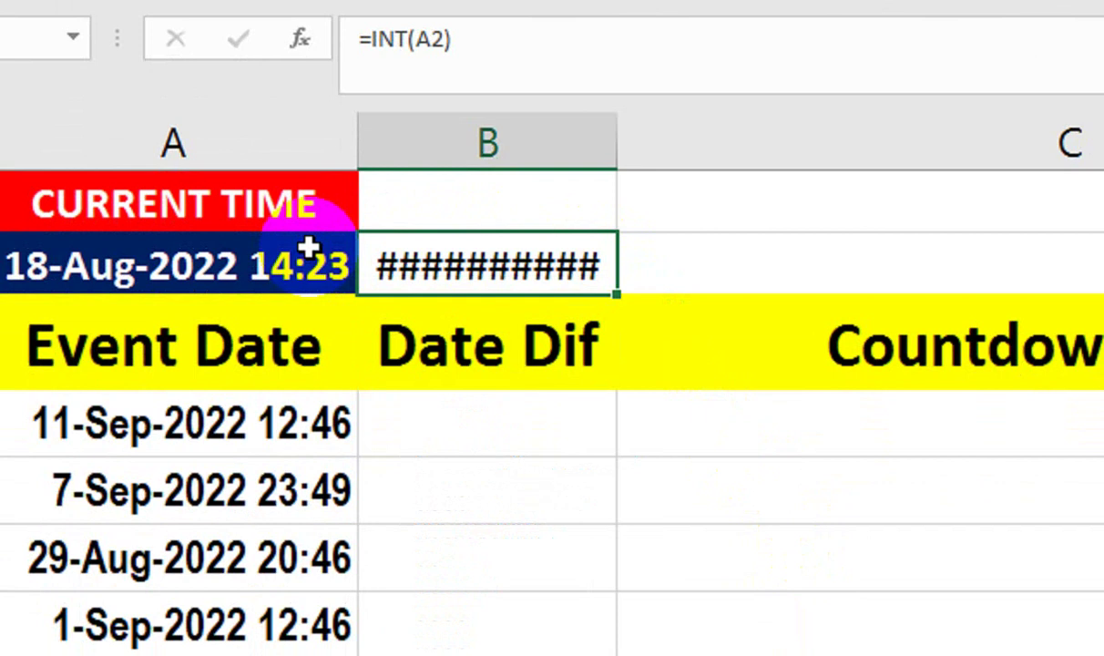
# Autofit the width of column B to cell B2 and format that cell as Short Date
pyautogui.hotkey('alt', 'h')
pyautogui.press('o')
pyautogui.press('i')
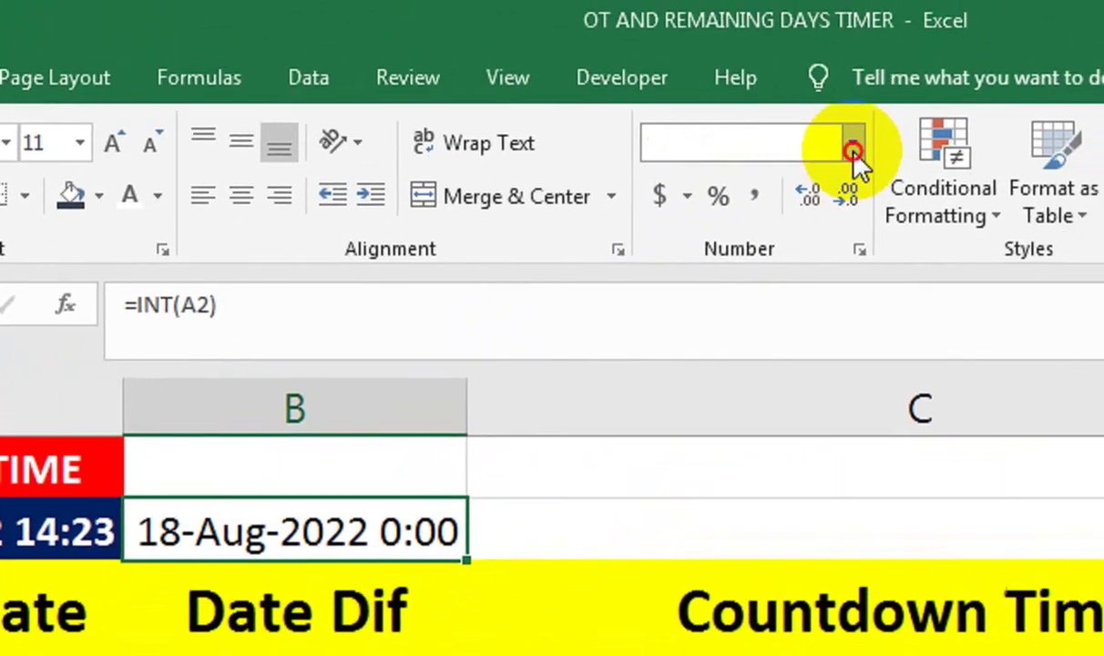
pyautogui.click(853, 143)
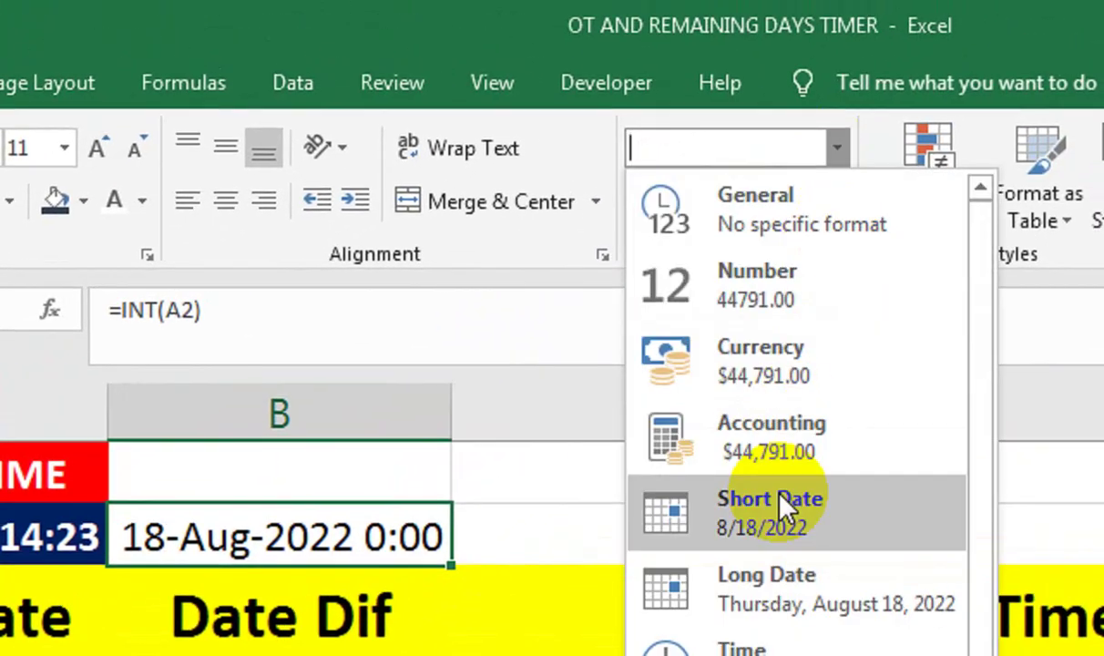
pyautogui.click(753, 536)
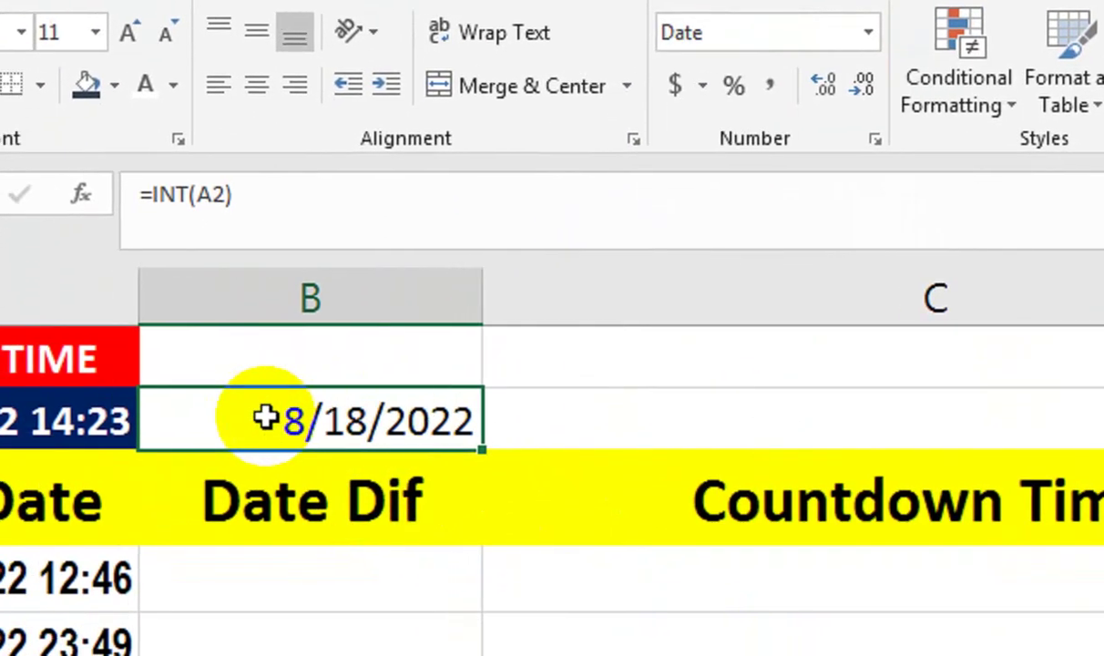
# Label cell B1 as INT and cell C1 as MOD
pyautogui.click(261, 342)
pyautogui.write('IN')
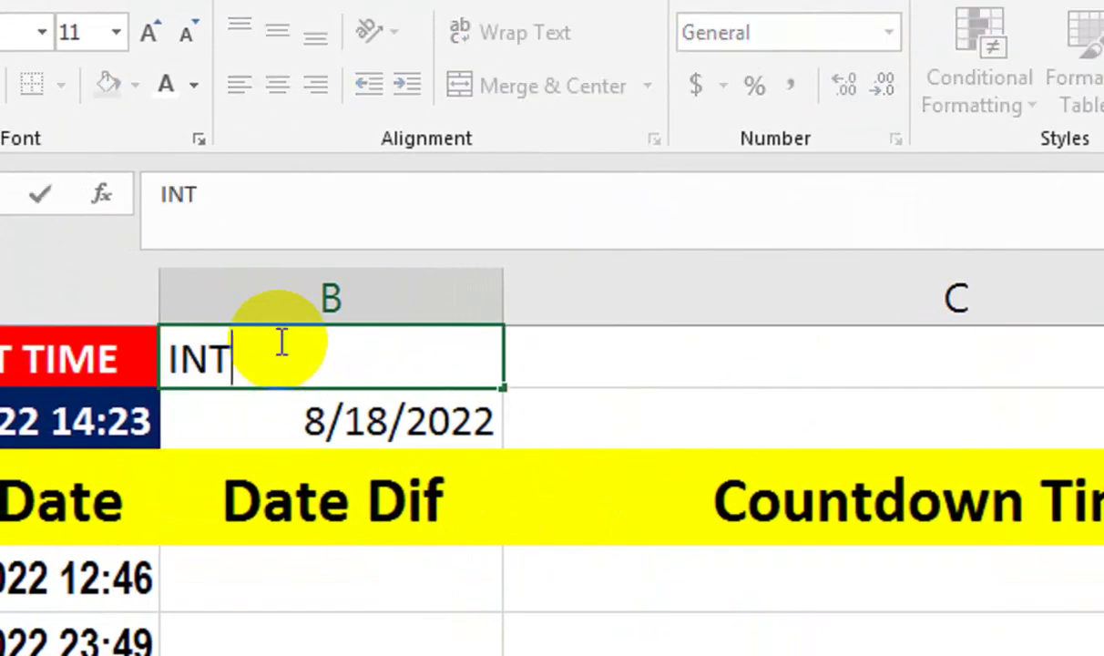
pyautogui.write('T')
pyautogui.press('Tab')
pyautogui.press('Down')
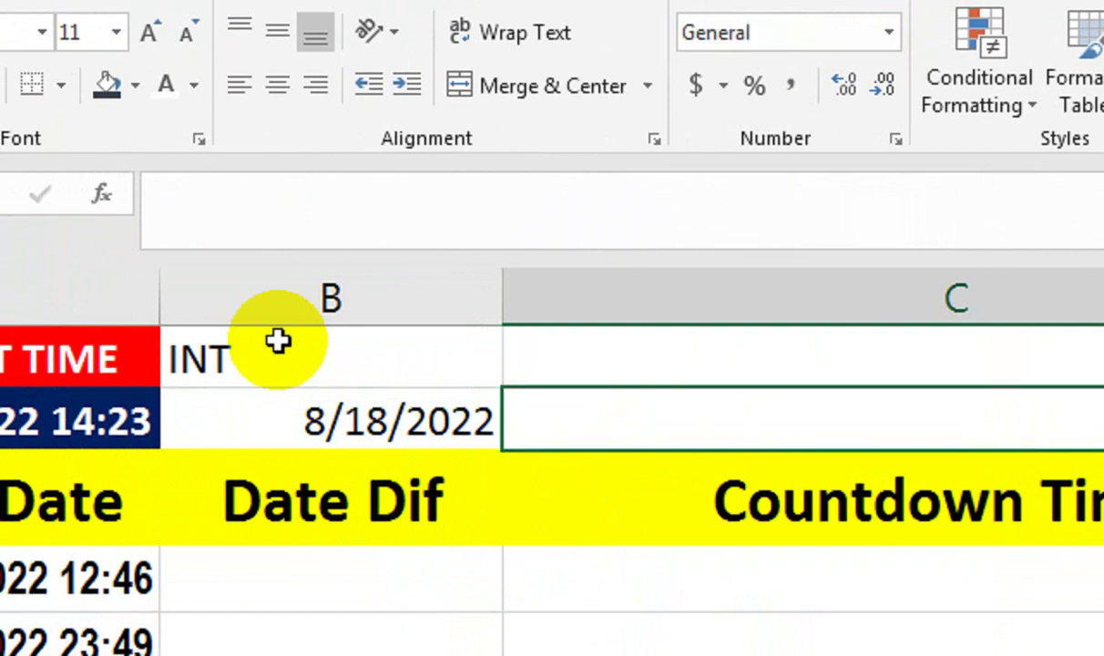
pyautogui.press('Up')
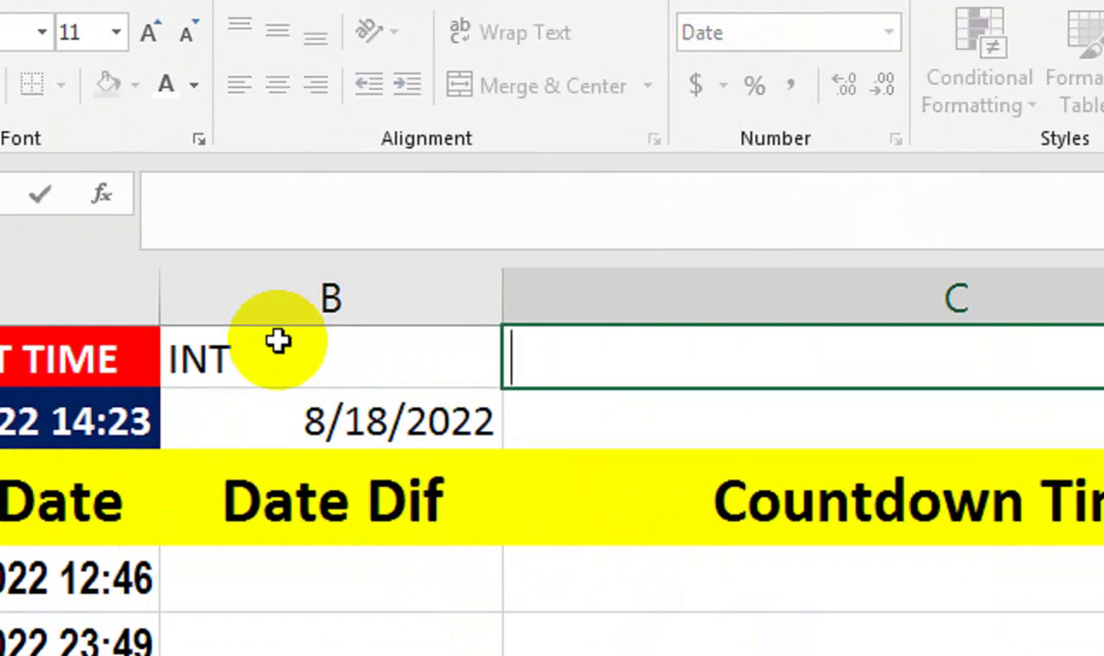
pyautogui.press('Return')
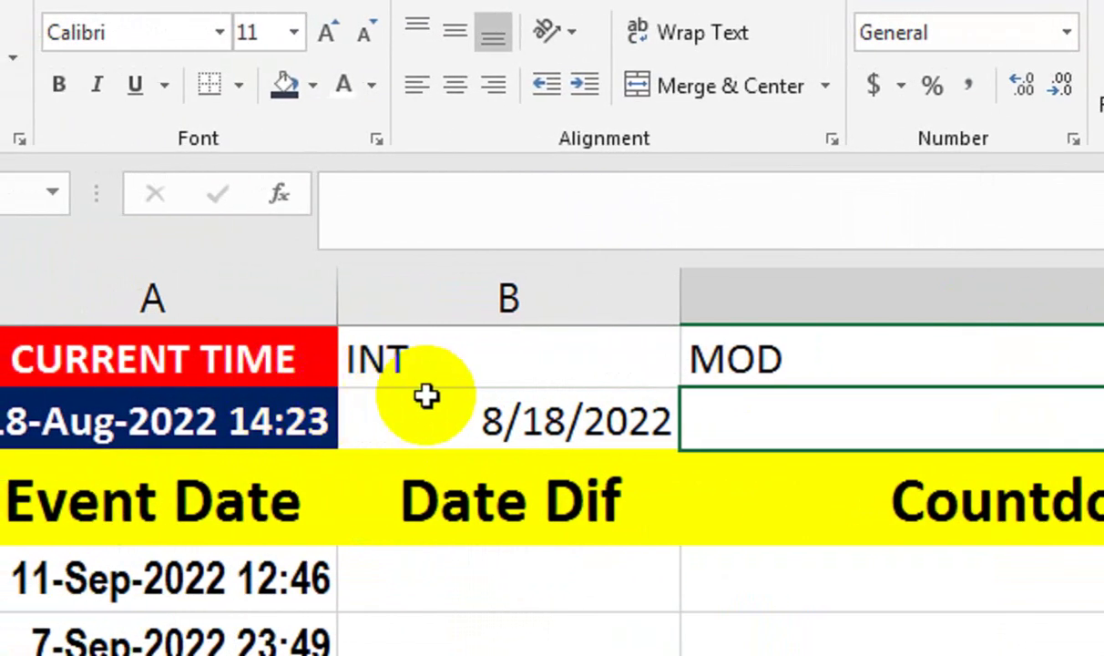
# Enter =MOD(A2,1) in cell C2 to extract the time part of the current time
pyautogui.write('=')
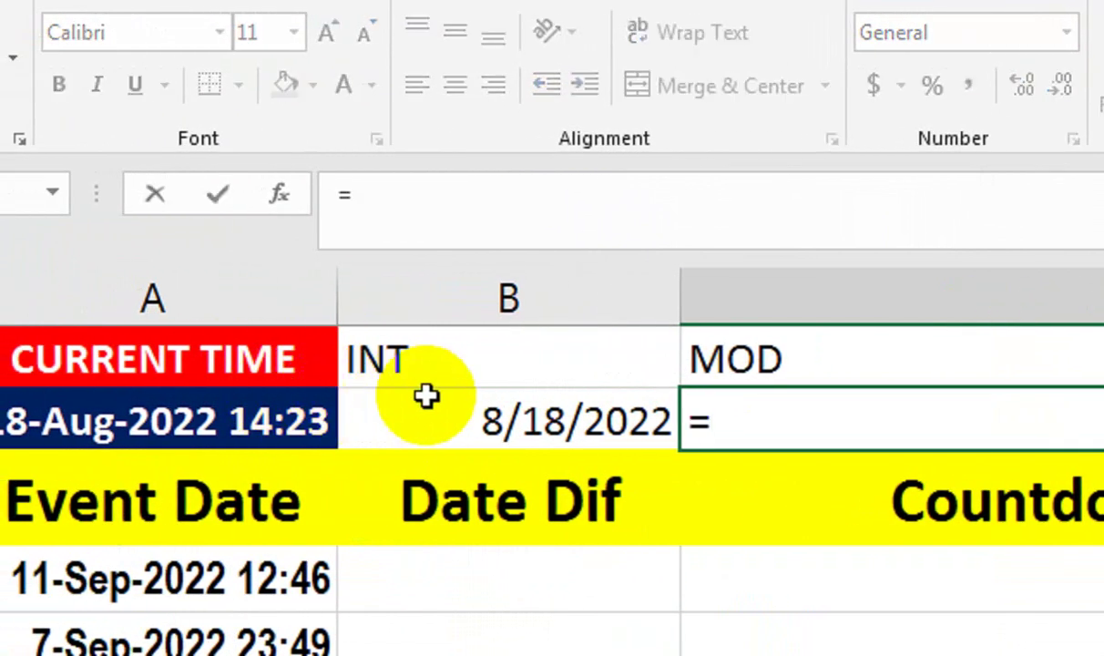
pyautogui.write('MOD(')
pyautogui.click(426, 394)
pyautogui.press('Left')
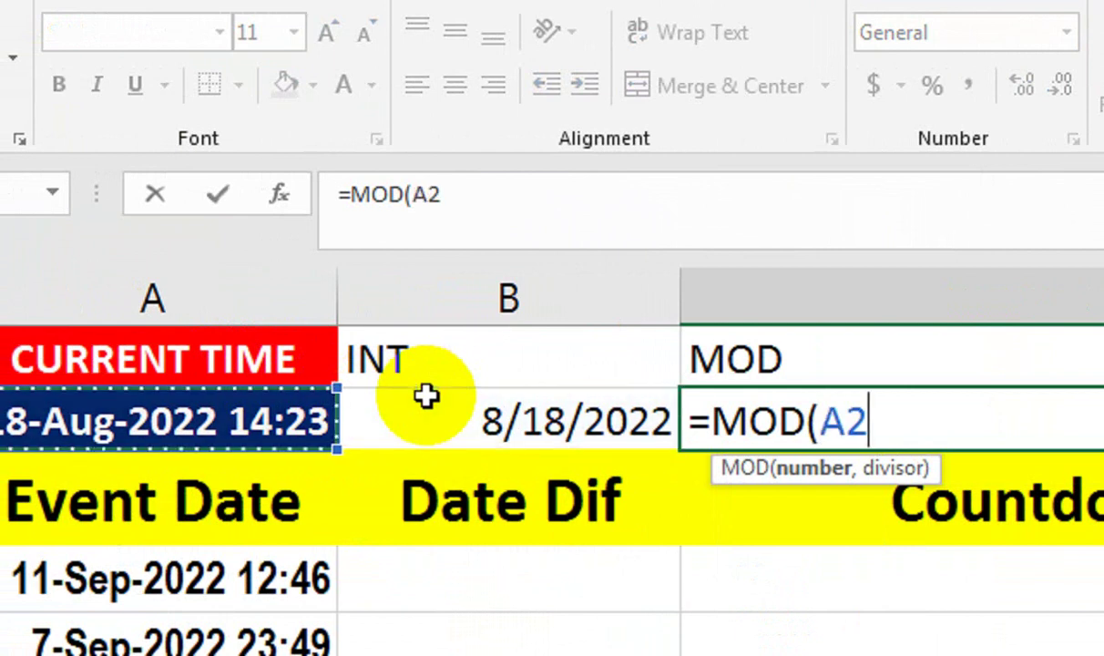
pyautogui.write(',1)')
pyautogui.press('Return')
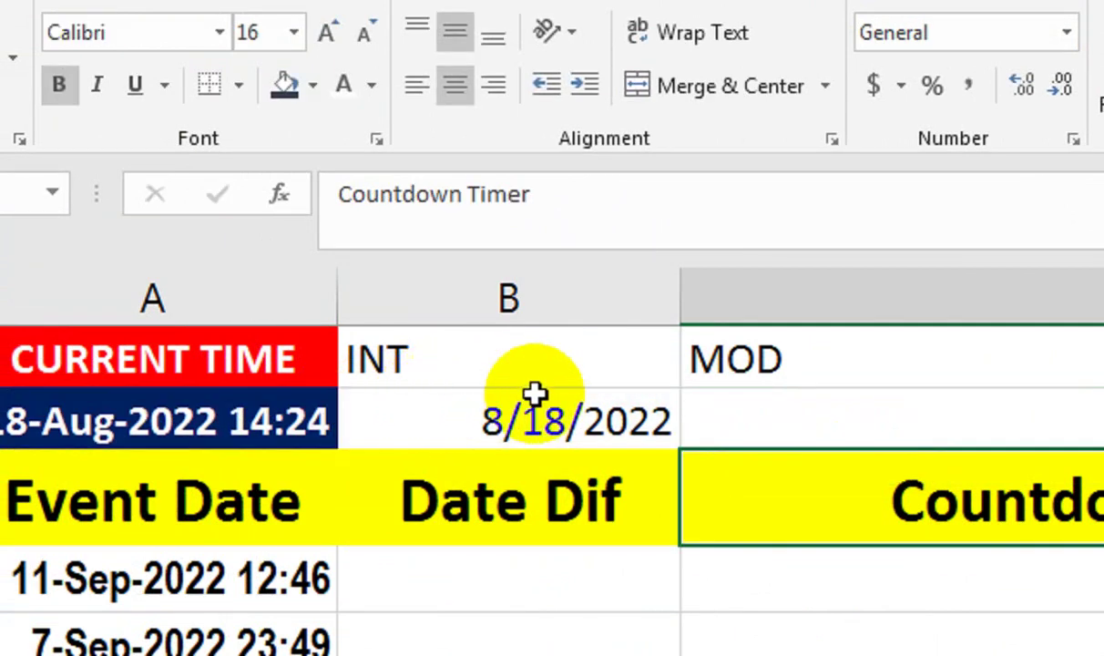
# Format the MOD result in cell C2 as Time
pyautogui.click(939, 435)
pyautogui.click(766, 34)
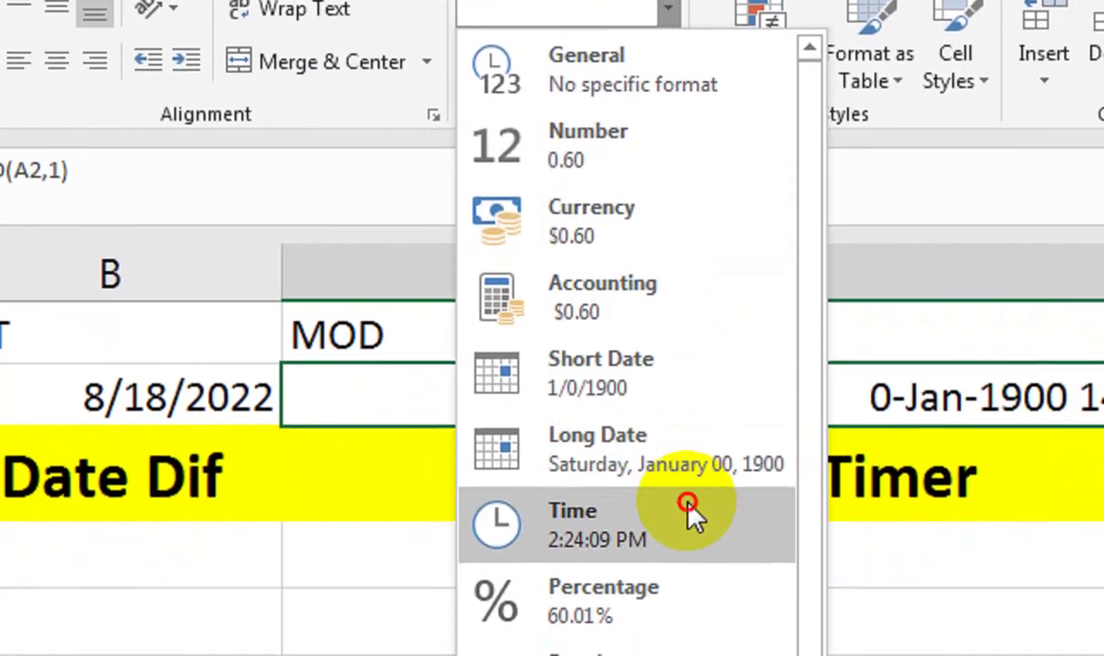
pyautogui.click(690, 516)
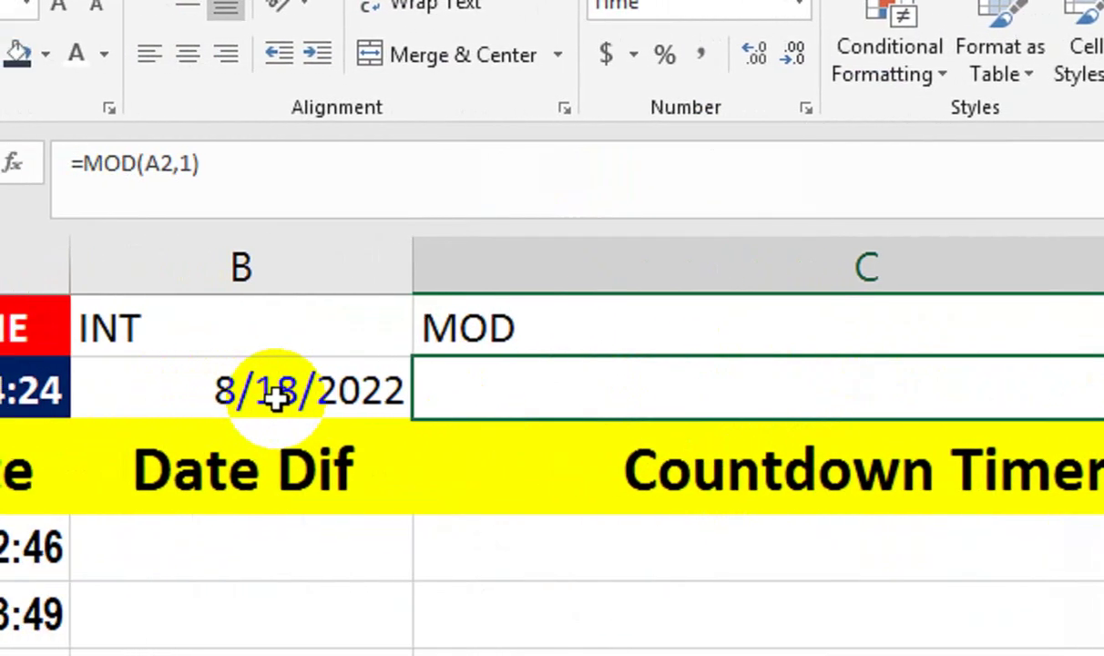
# Clear the labels and formulas in B1:C2 and enter =HOUR(A2) in cell B2
pyautogui.moveTo(428, 315); pyautogui.dragTo(335, 390)
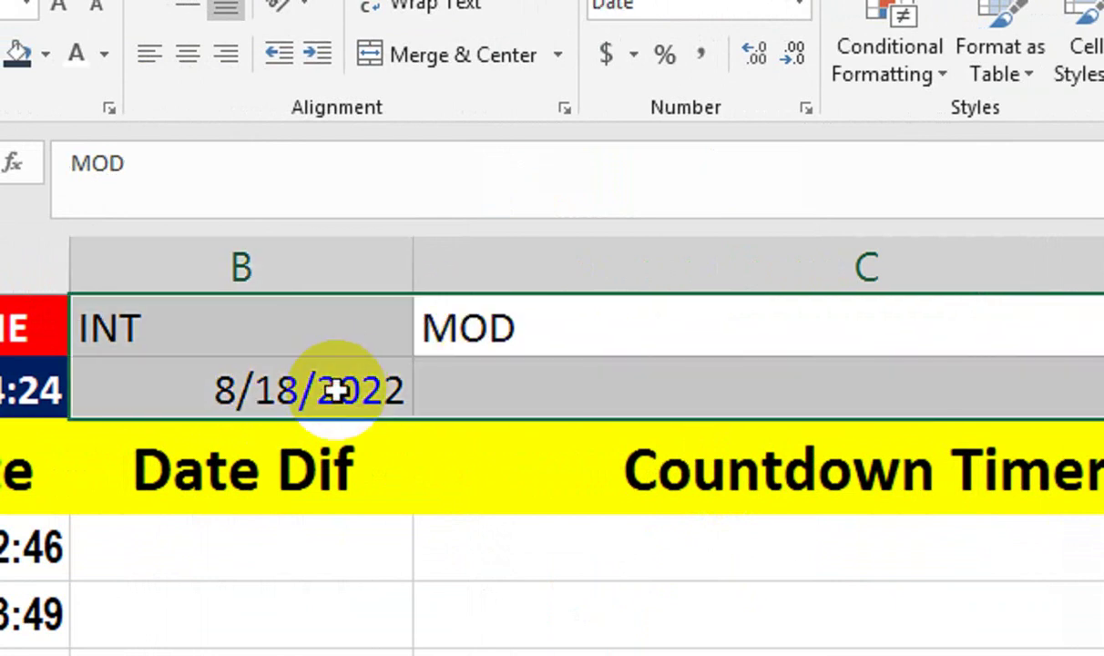
pyautogui.press('Delete')
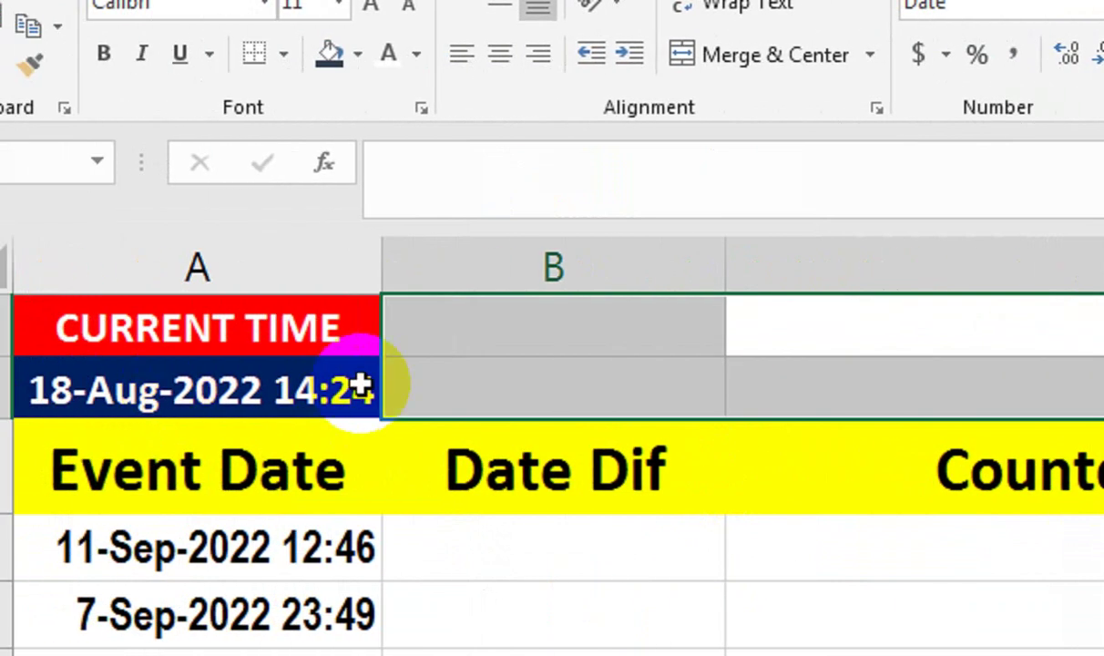
pyautogui.click(79, 385)
pyautogui.write('=HOUR(')
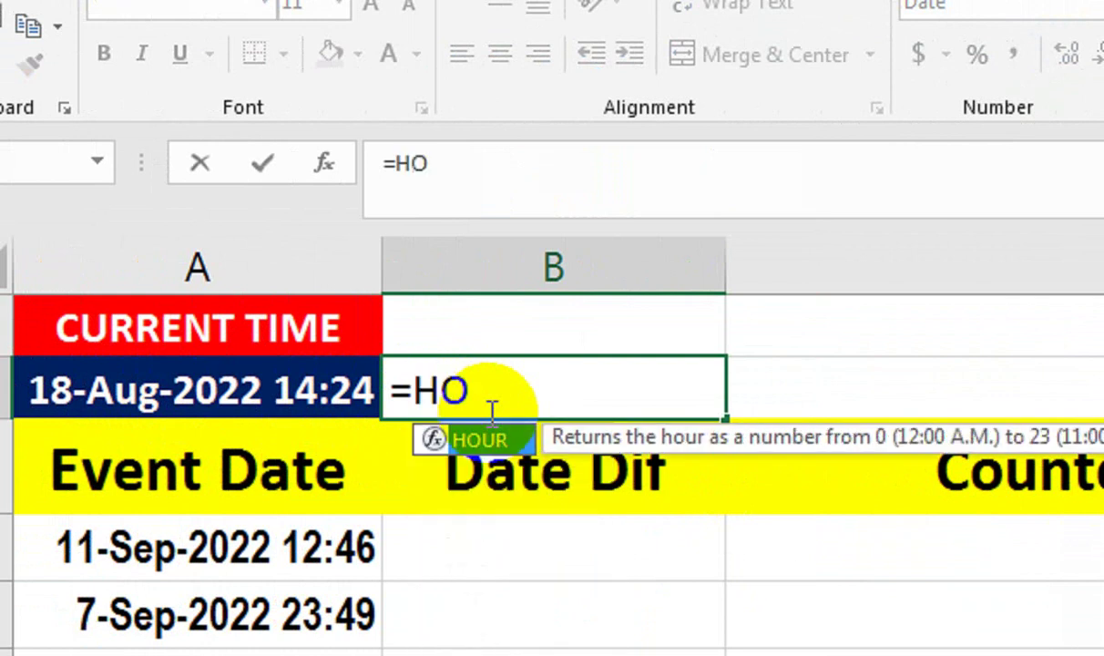
pyautogui.press('Left')
pyautogui.write(')')
pyautogui.press('Return')
# Apply the Time number format to the HOUR formula in cell B2
pyautogui.click(489, 413)
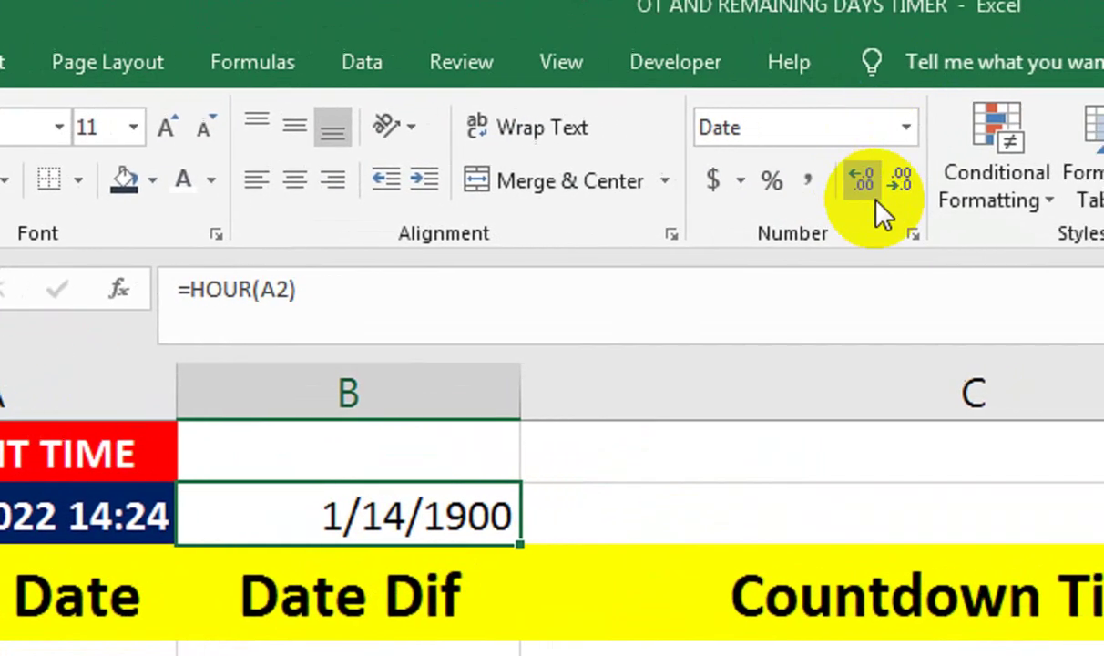
pyautogui.click(832, 150)
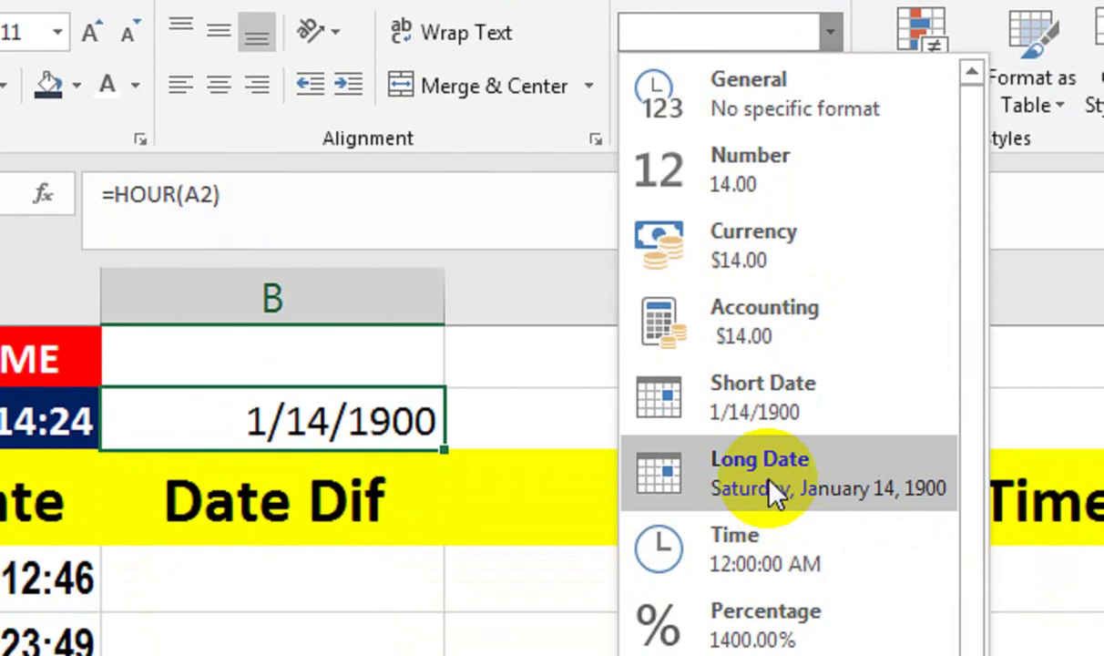
pyautogui.click(756, 606)
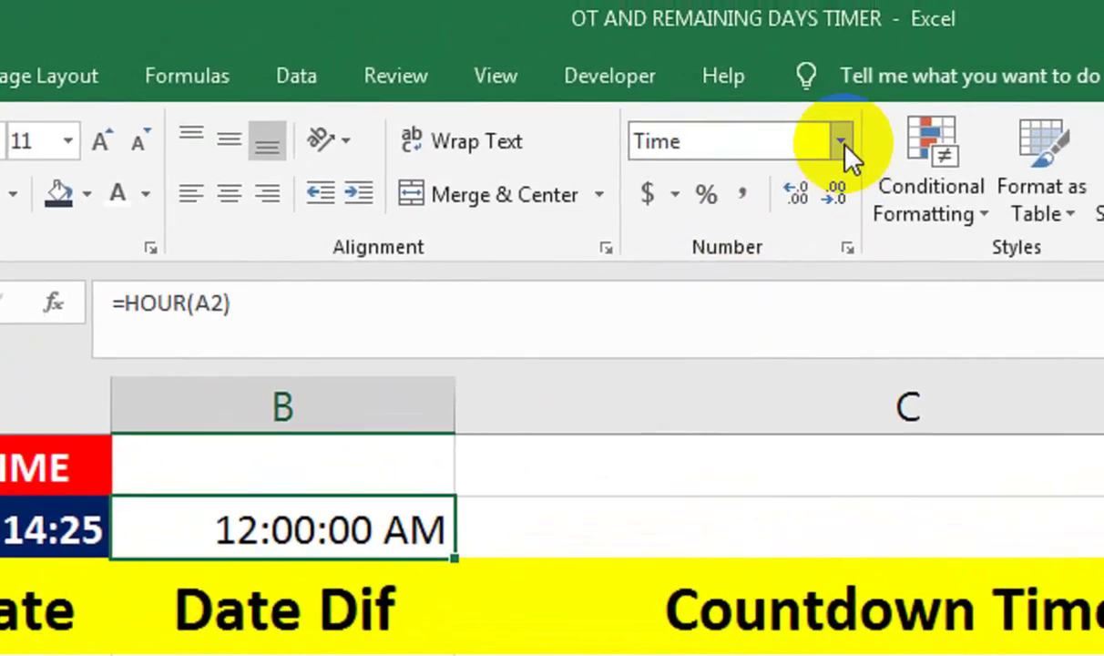
# Set the number format of the HOUR formula in cell B2 to General and label cell B1 HOUR
pyautogui.click(844, 146)
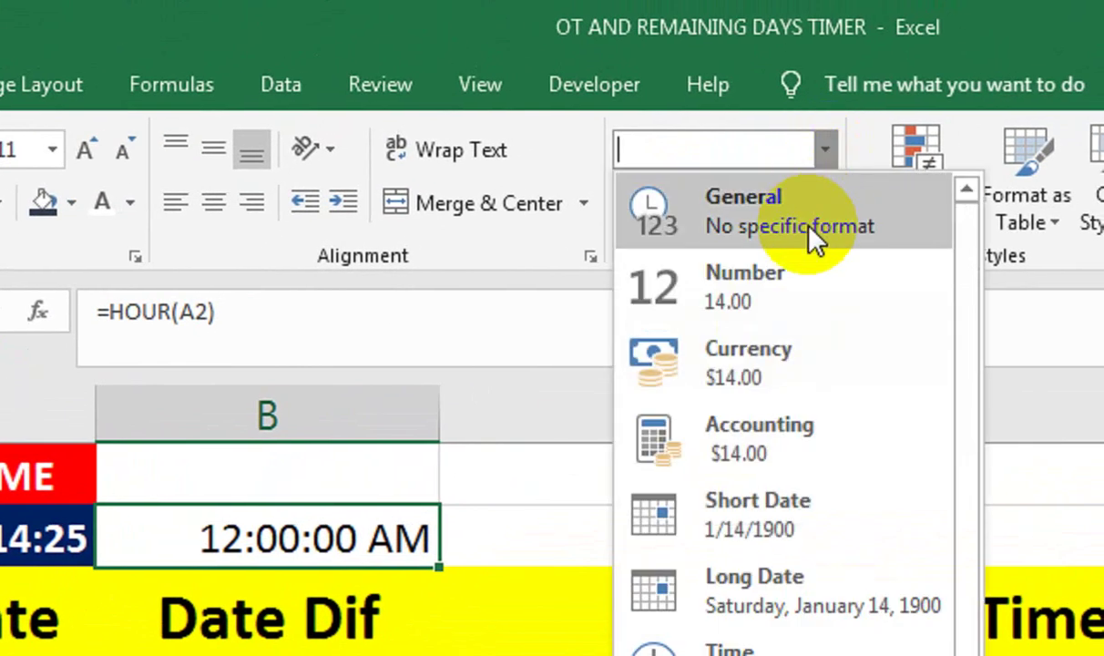
pyautogui.click(827, 264)
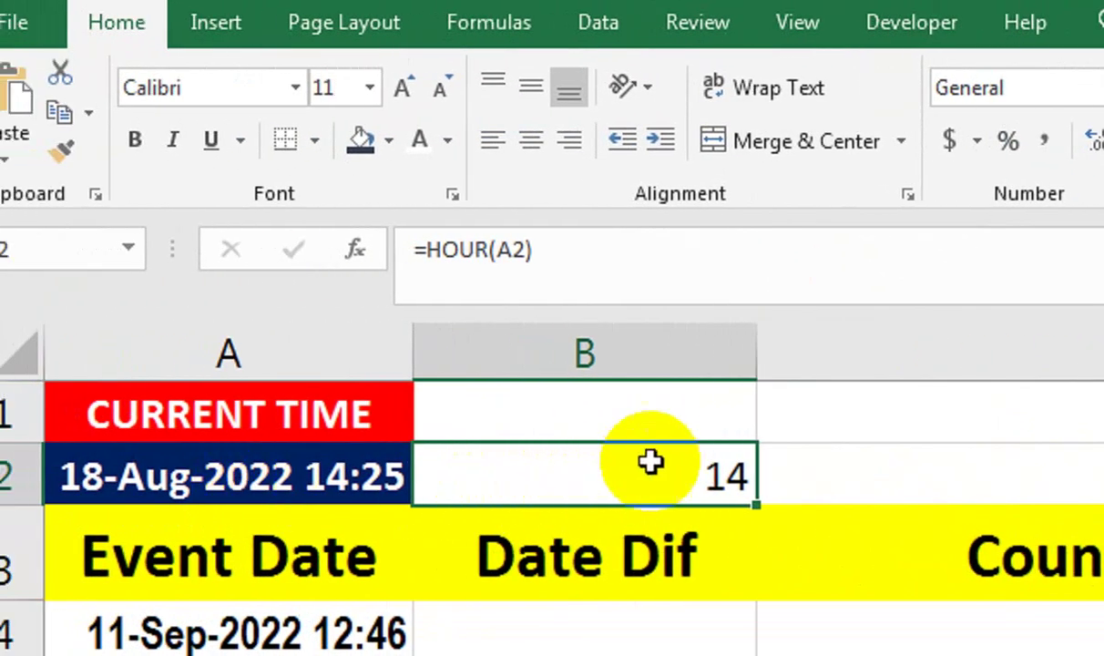
pyautogui.click(714, 404)
pyautogui.write('HOP')
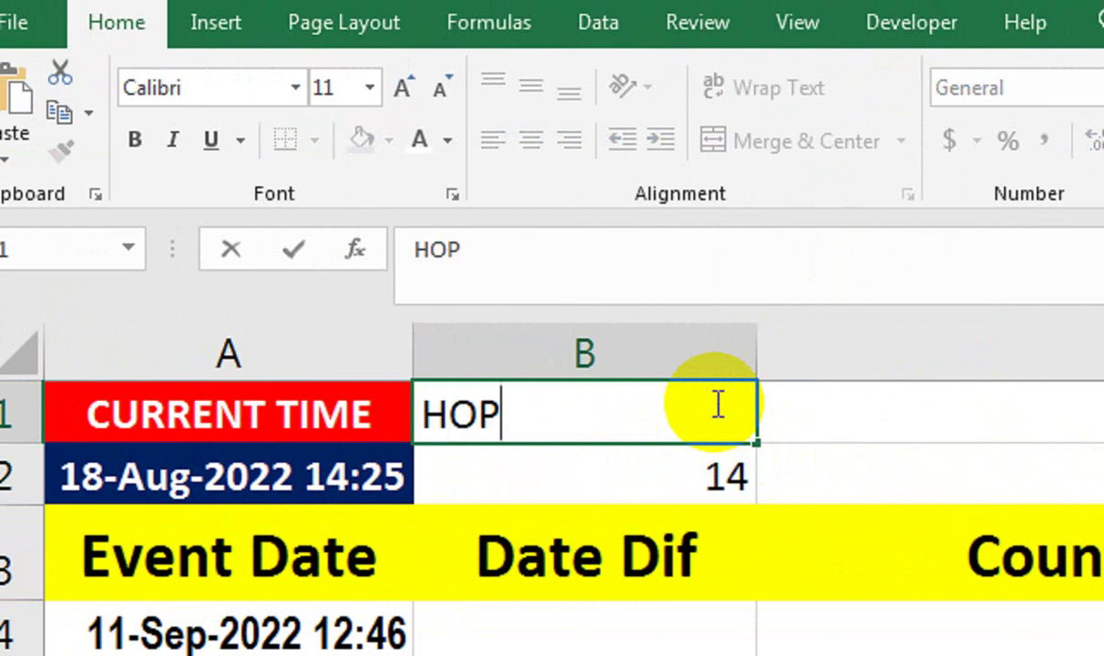
pyautogui.write('UR')
pyautogui.press('Tab')
pyautogui.click(714, 404)
pyautogui.write('H')
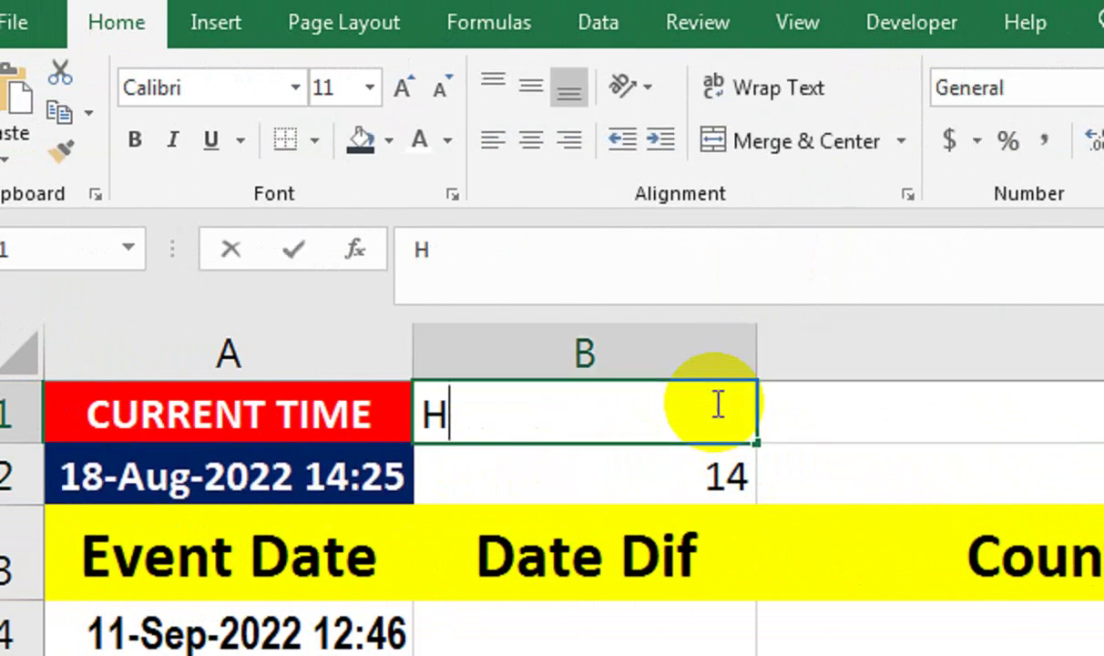
pyautogui.press('Tab')
# Enter the heading MINTUE in cell C1 and the formula =MINUTE(A2) in cell C2
pyautogui.write('MIN')
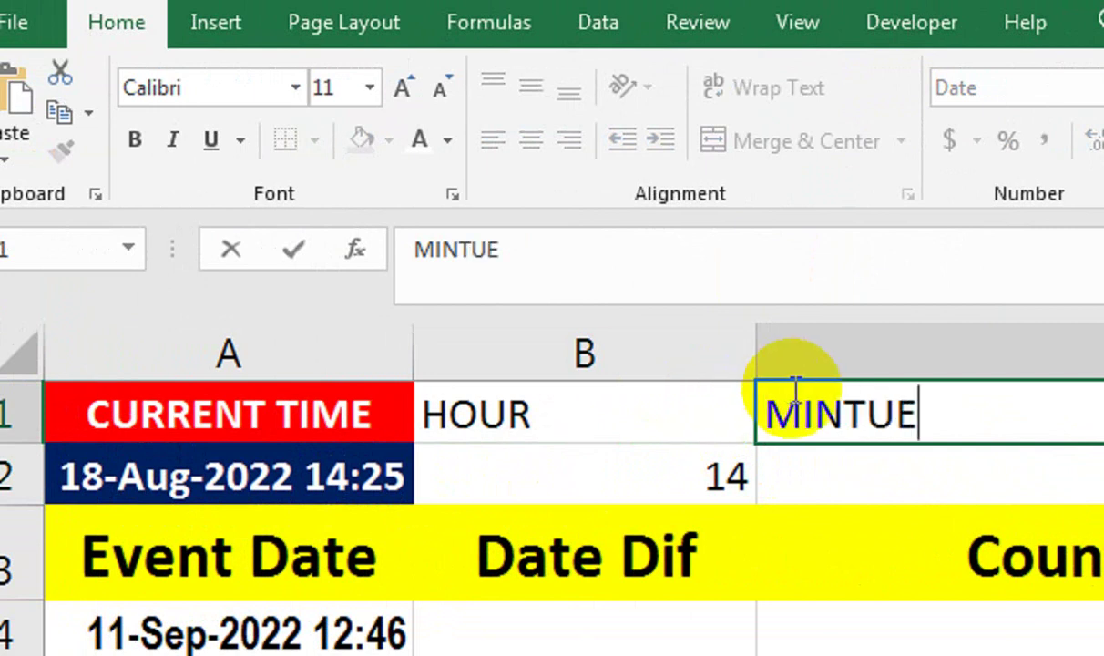
pyautogui.click(965, 468)
pyautogui.write('=MIN')
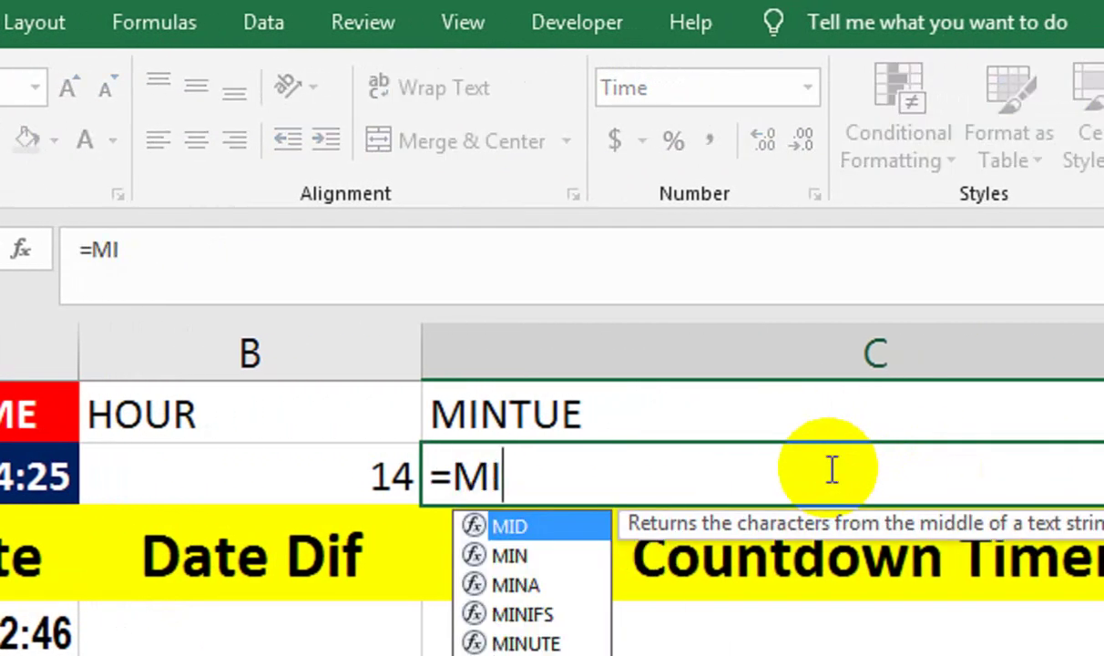
pyautogui.press('Down')
pyautogui.press('Down')
pyautogui.press('Down')
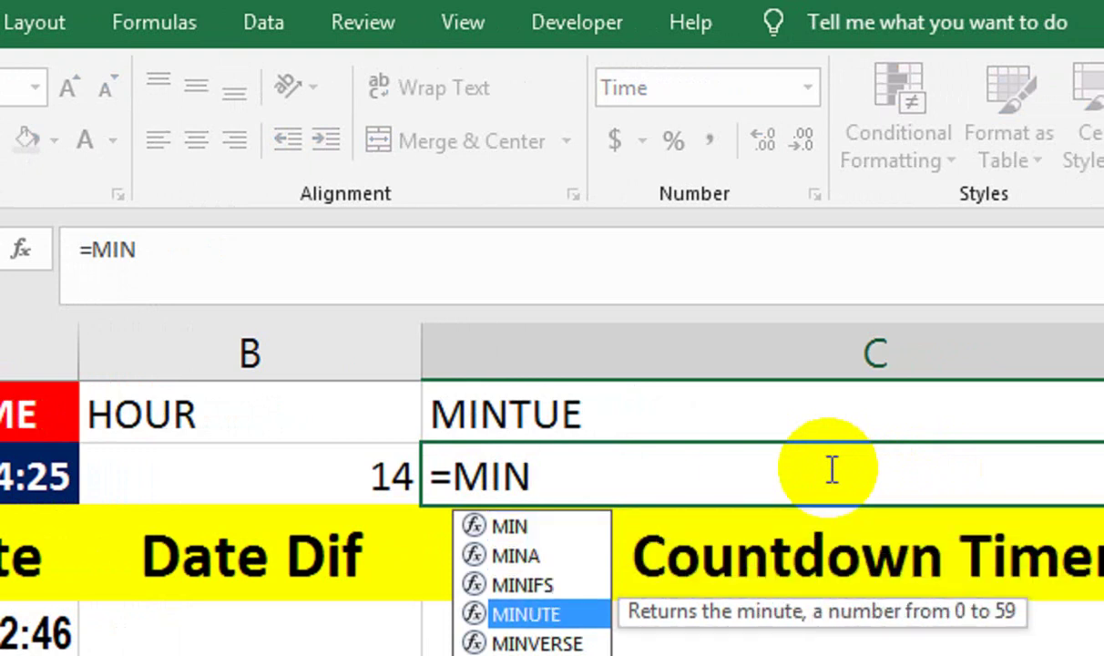
pyautogui.press('Tab')
pyautogui.press('Left')
pyautogui.press('Left')
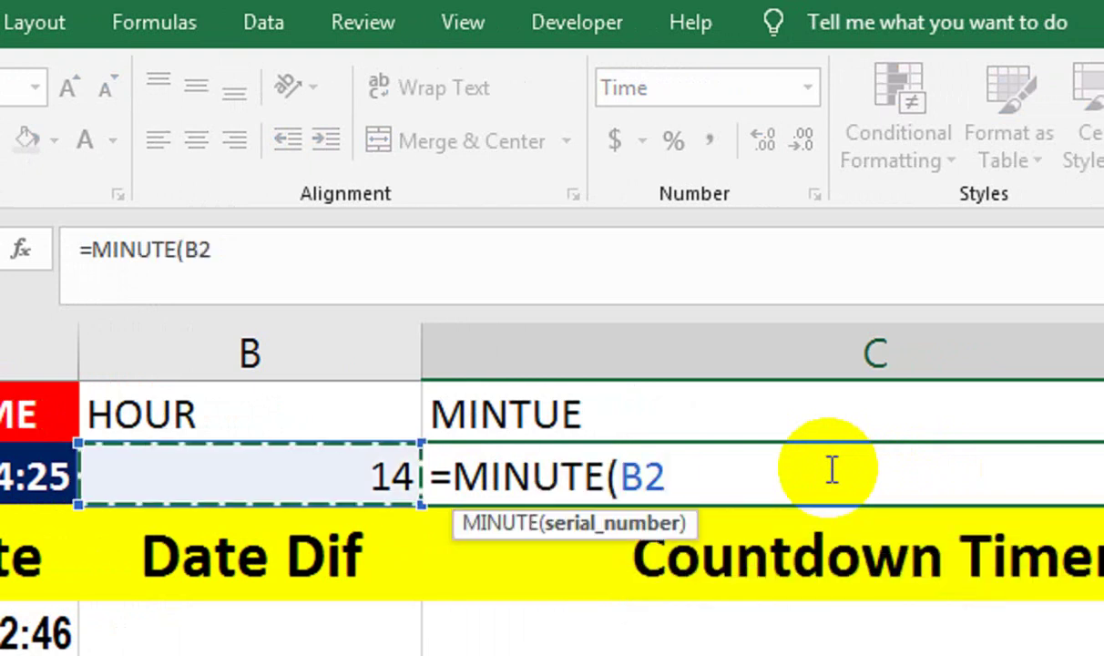
pyautogui.hotkey('ctrl', 'Return')
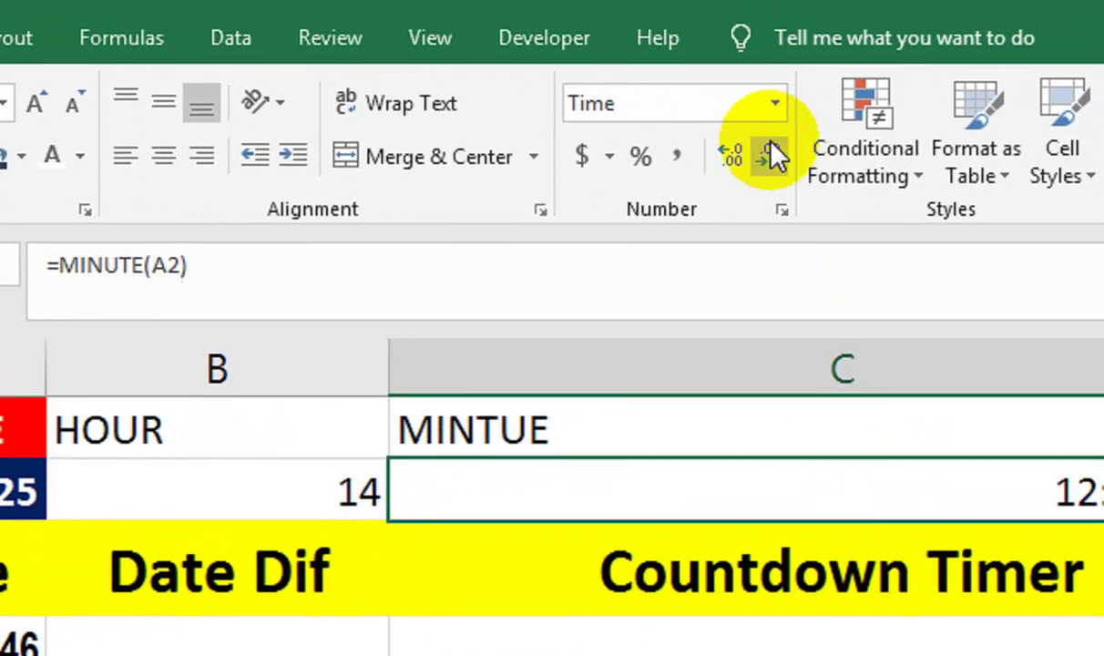
# Set the number format of cell C2 to General and correct the heading in C1 to MINUTE
pyautogui.click(809, 88)
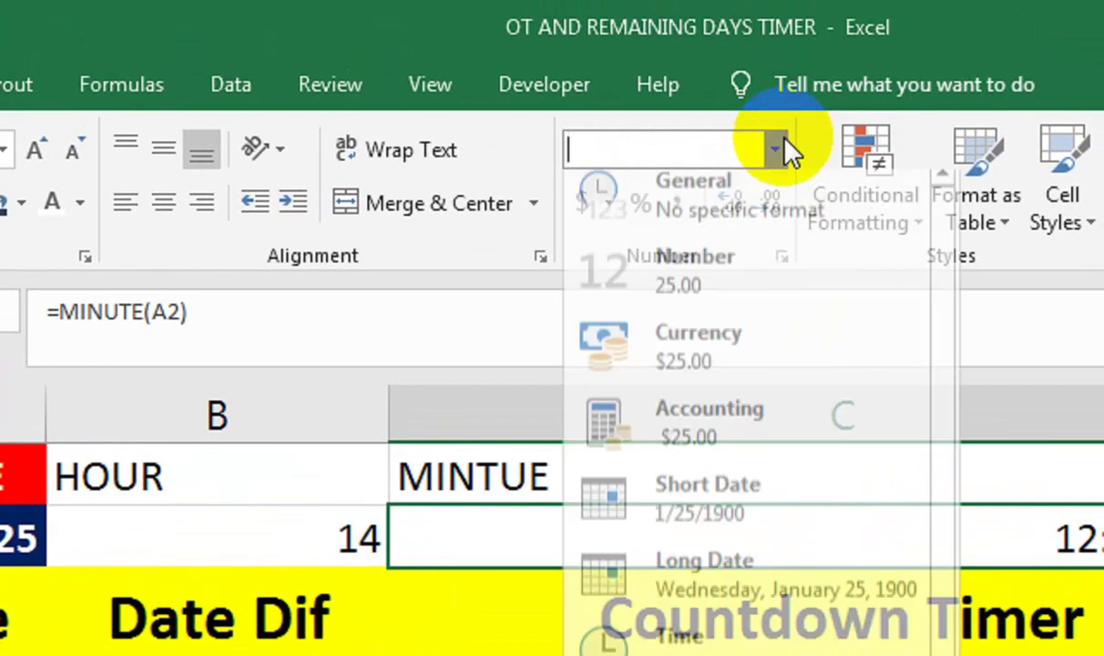
pyautogui.click(819, 146)
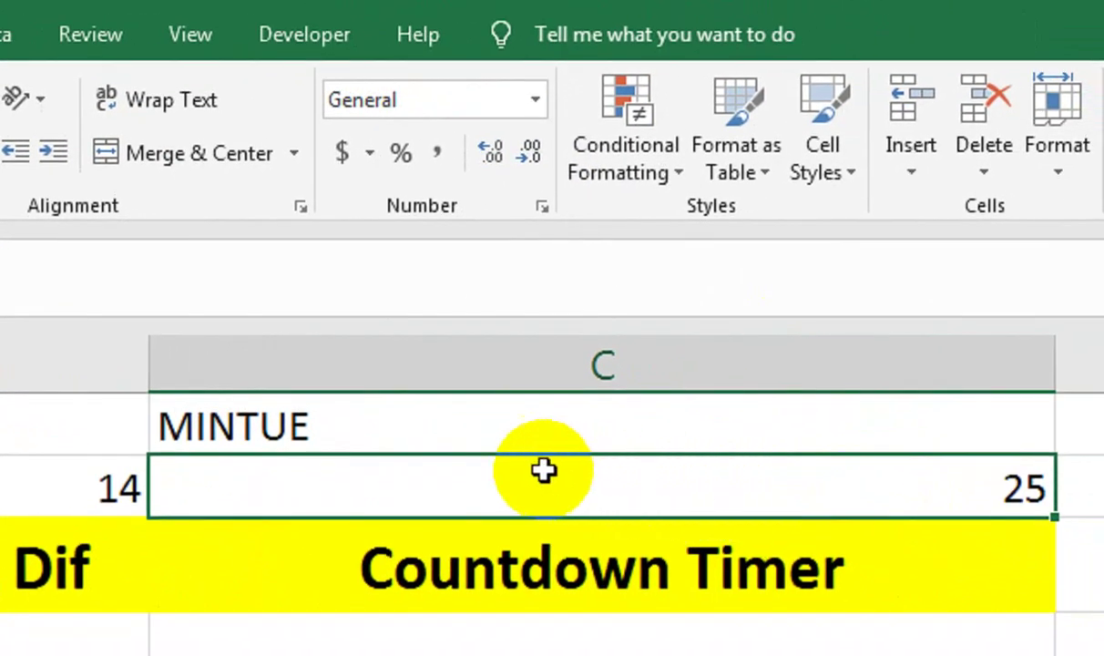
pyautogui.click(508, 449)
pyautogui.write('MI')
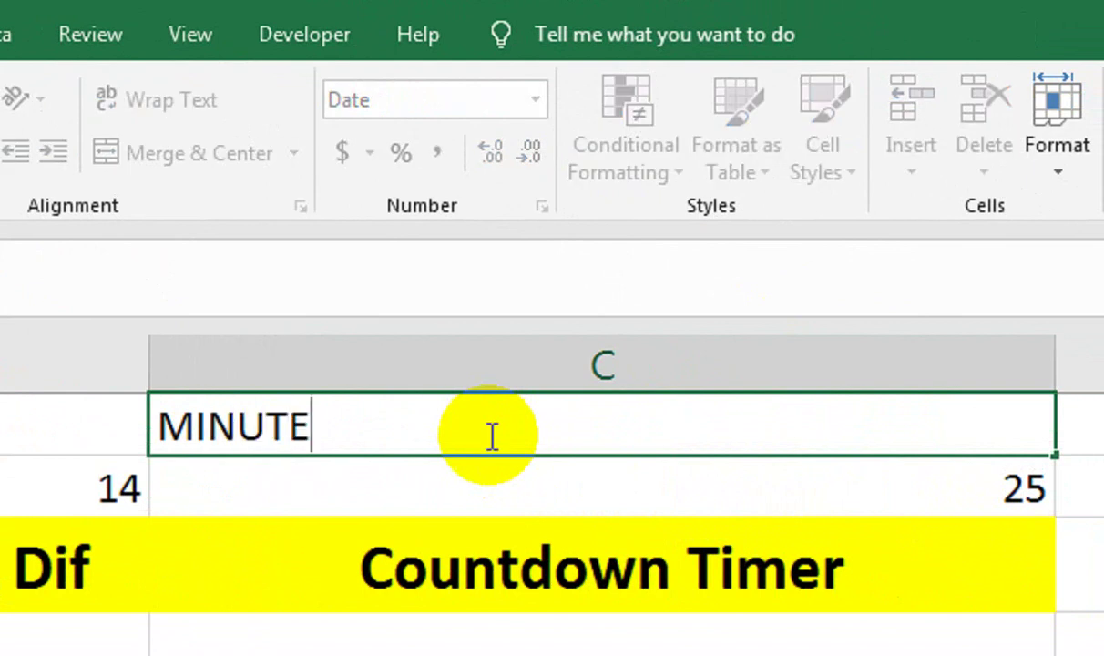
pyautogui.press('Return')
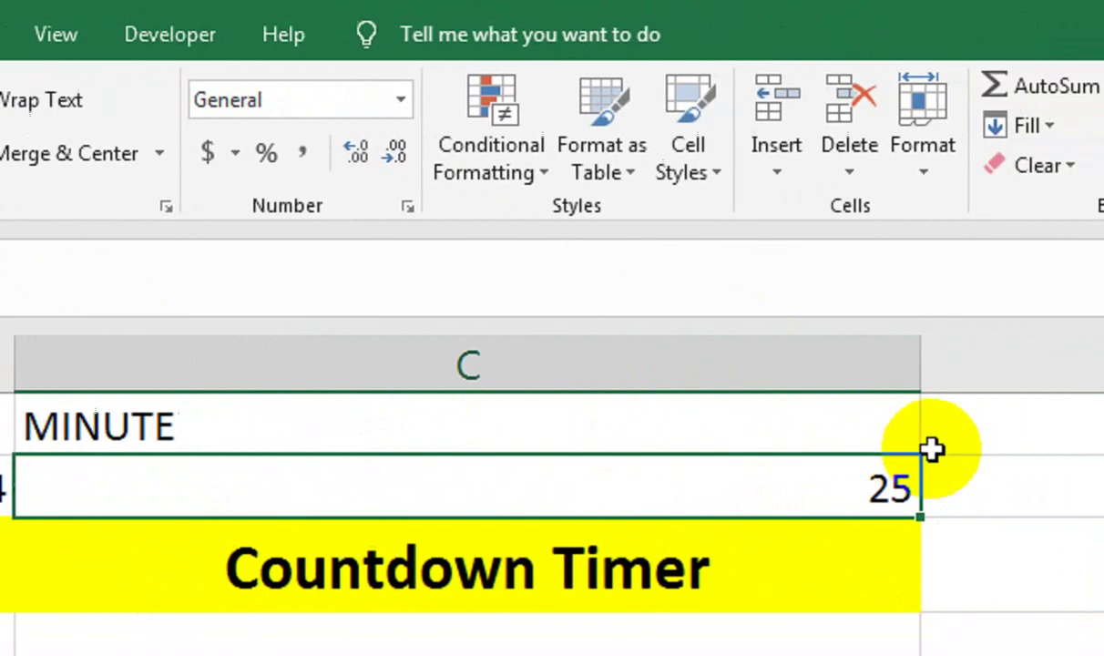
# Label cell D1 SECOND
pyautogui.click(1081, 446)
pyautogui.write('SECO')
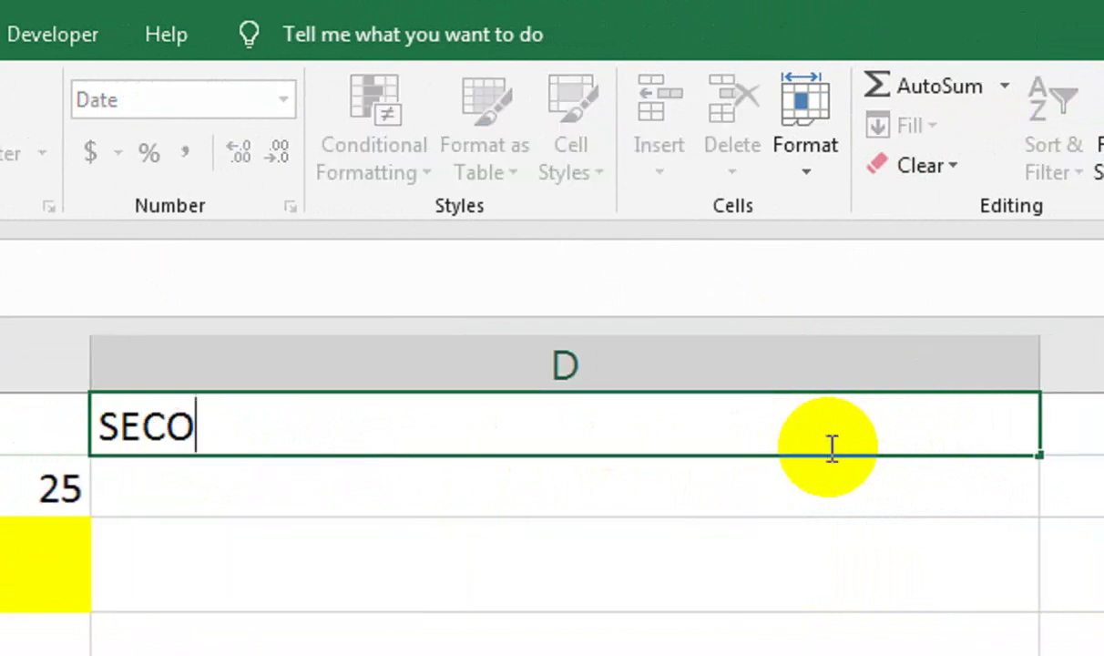
pyautogui.press('Tab')
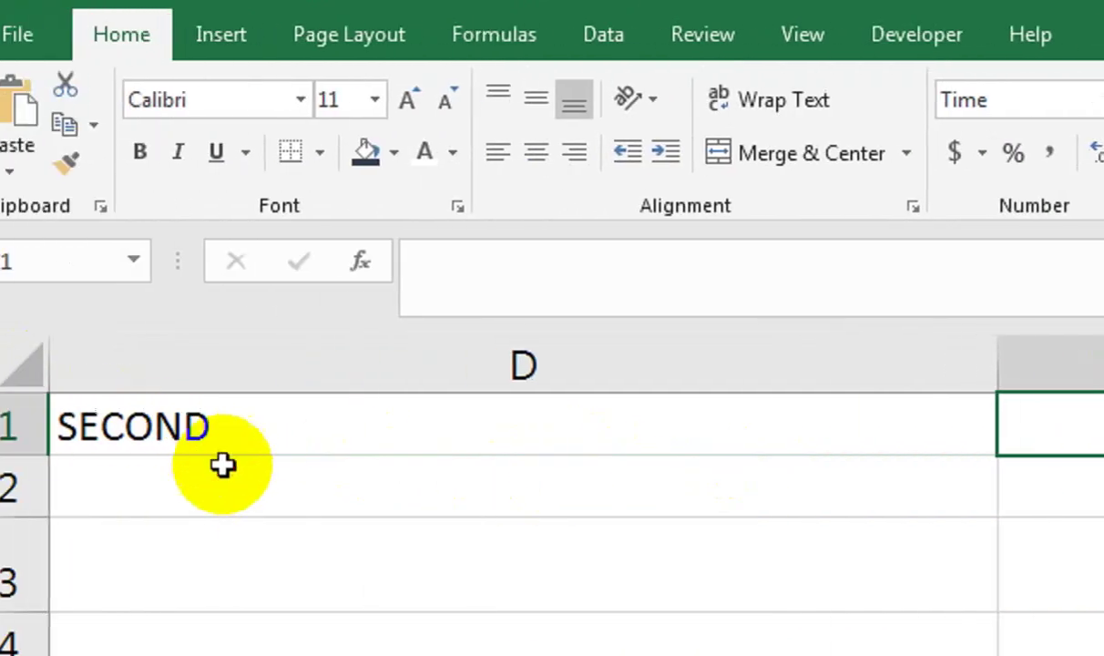
# Enter =SECOND(A2) in cell D2 to extract the seconds of the current time
pyautogui.click(273, 480)
pyautogui.write('=SEC')
pyautogui.press('Down')
pyautogui.press('Down')
pyautogui.press('Tab')
pyautogui.press('Left')
pyautogui.press('Left')
pyautogui.press('Left')
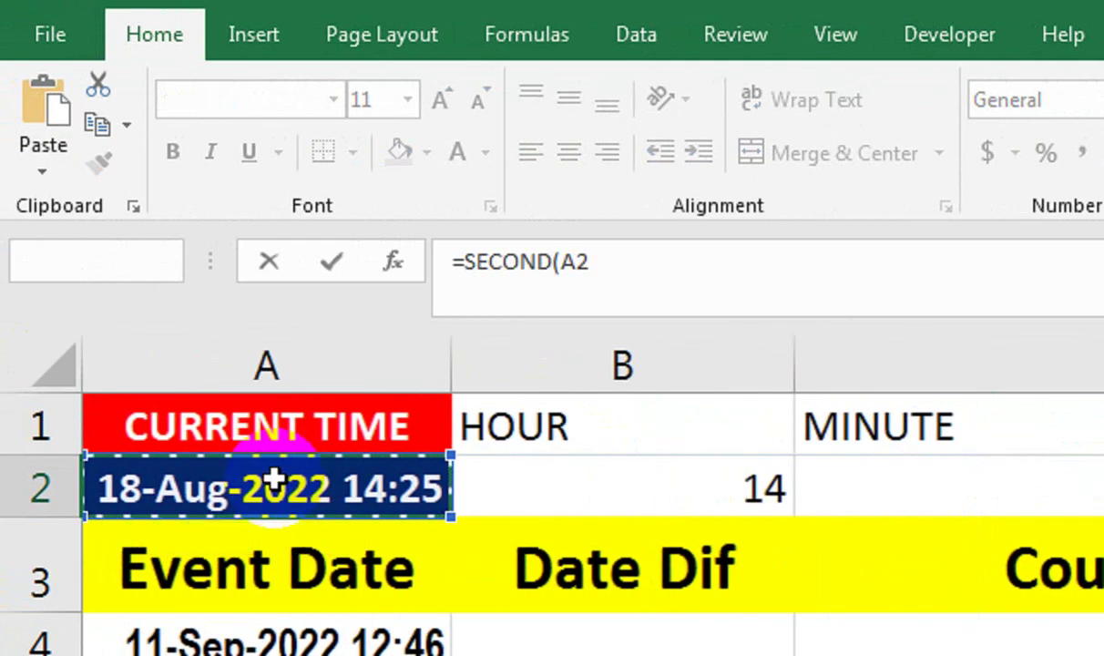
pyautogui.press('Return')
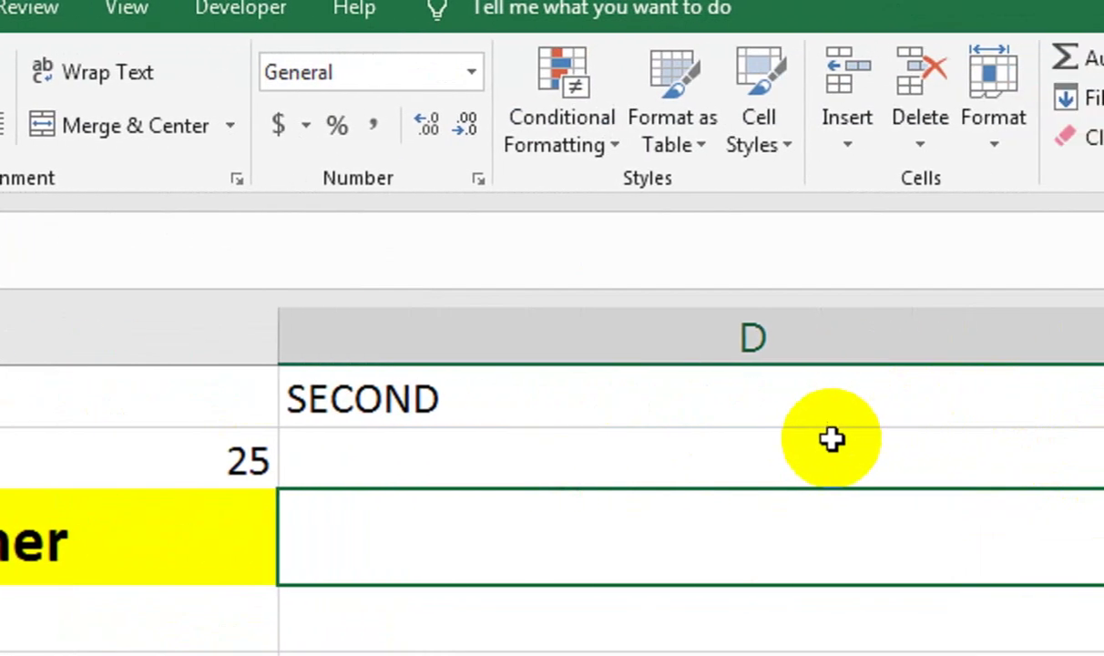
# Clear the hour, minute and second formulas in B2:D2 and their labels in row 1
pyautogui.click(791, 473)
pyautogui.press('Delete')
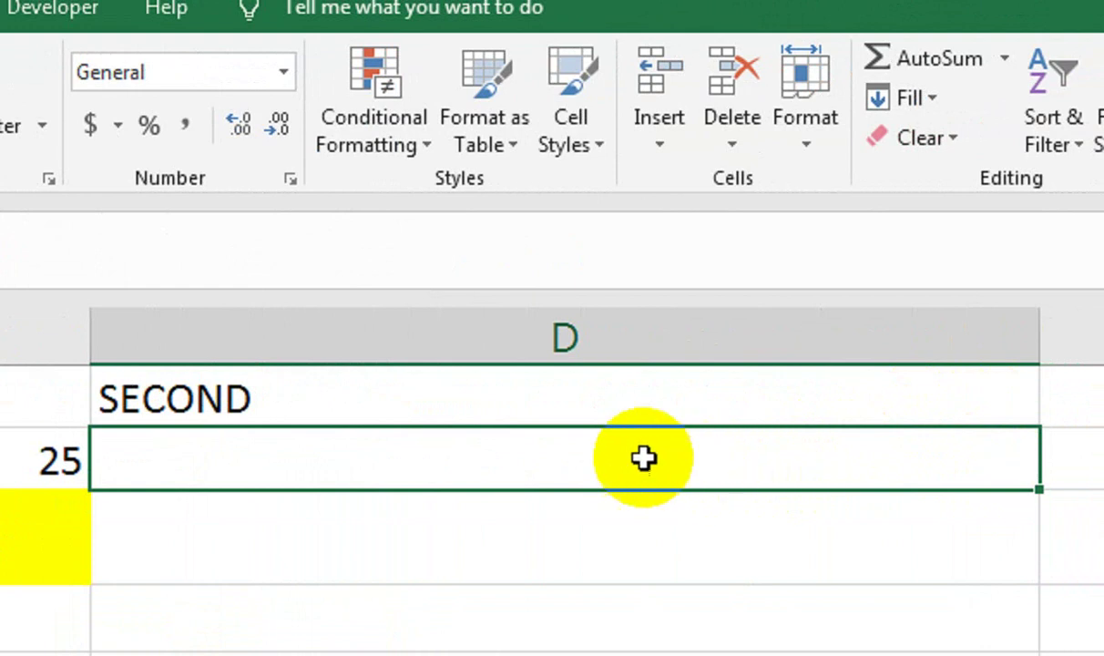
pyautogui.click(46, 460)
pyautogui.press('Delete')
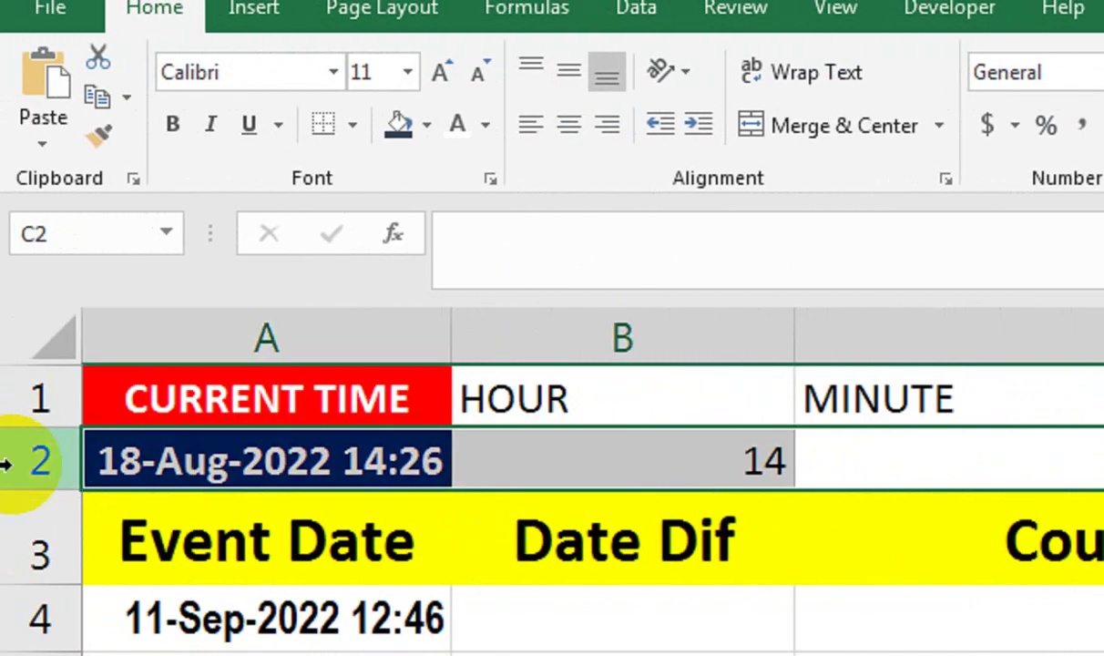
pyautogui.click(597, 448)
pyautogui.press('Delete')
pyautogui.moveTo(632, 397); pyautogui.dragTo(836, 385)
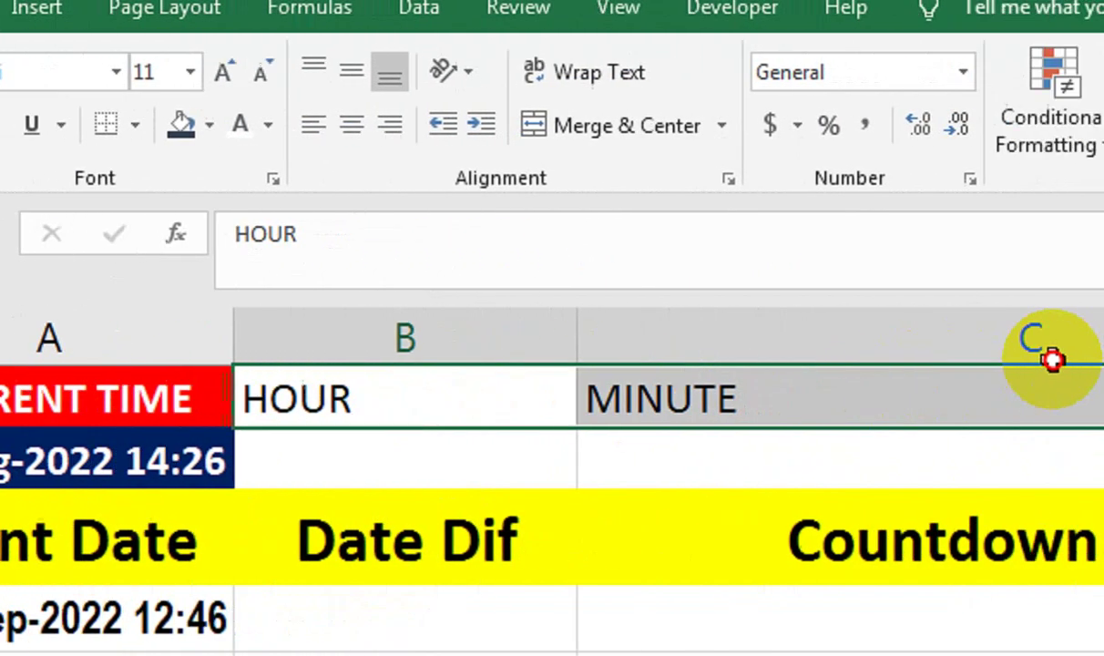
pyautogui.press('Delete')
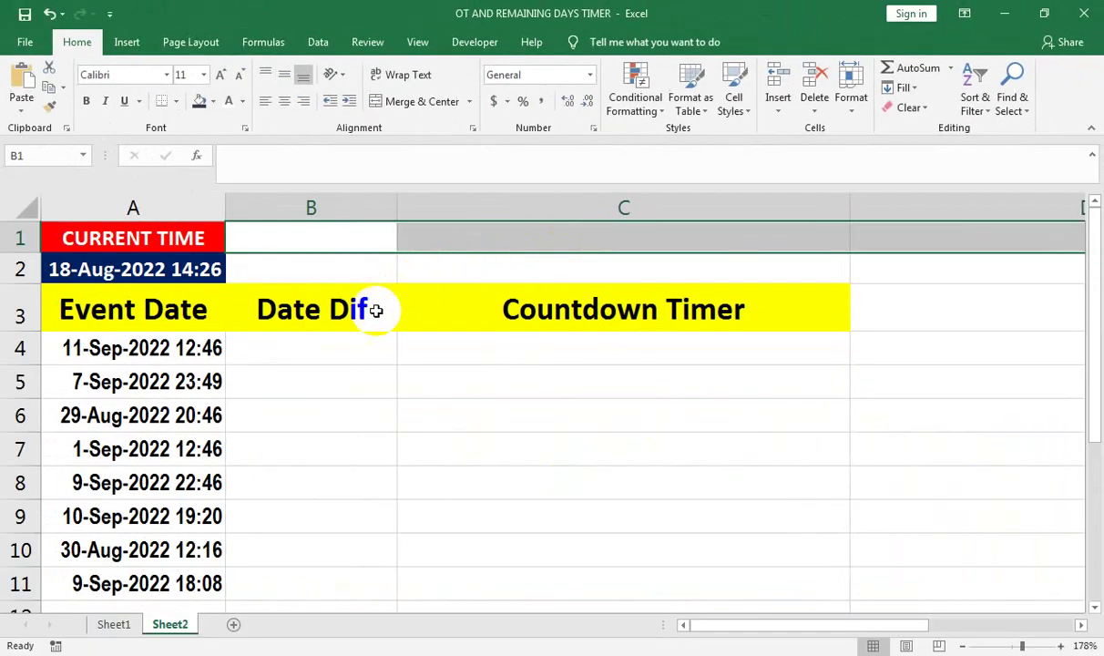
# Enter =A4-$A$2 in cell B4 and fill the formula down the Date Dif column for the other event dates
pyautogui.click(318, 346)
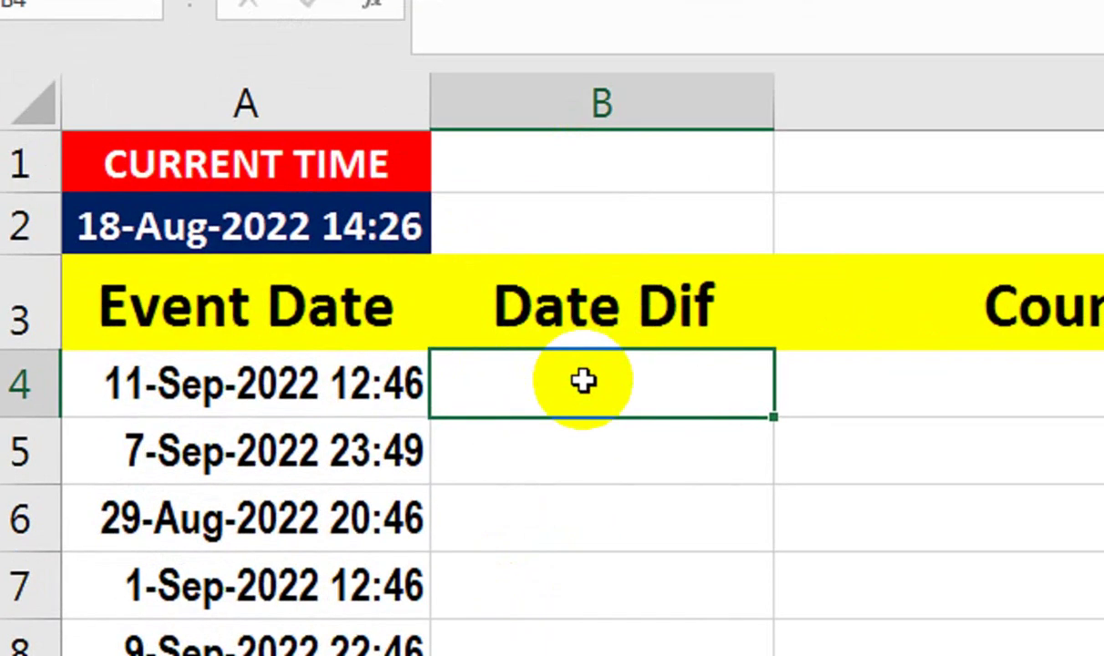
pyautogui.write('=I')
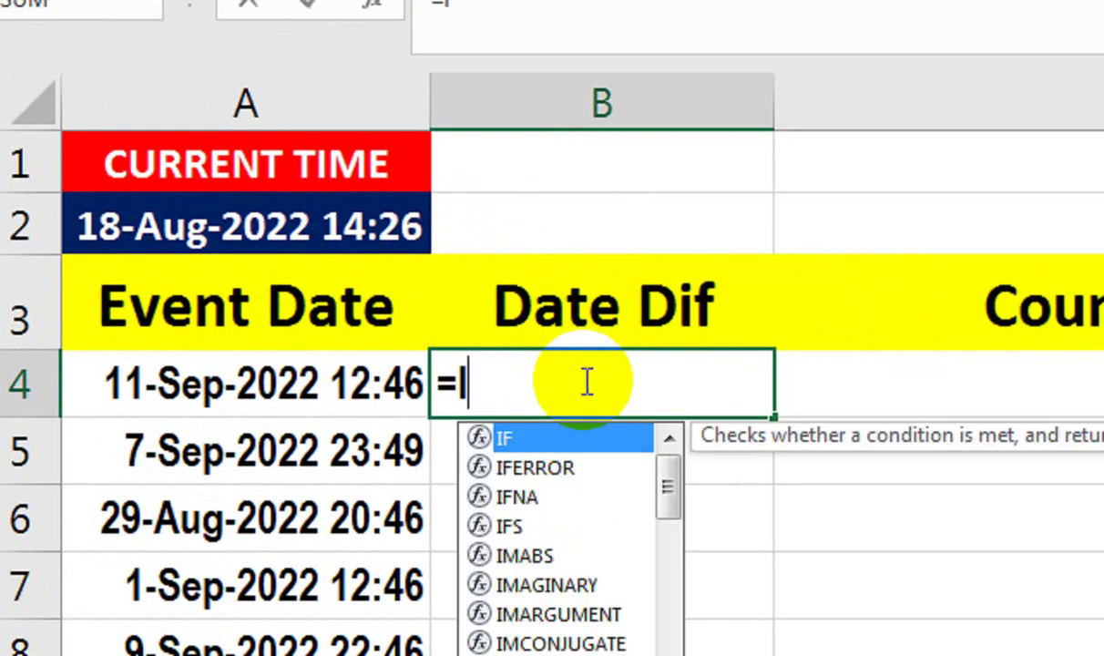
pyautogui.press('BackSpace')
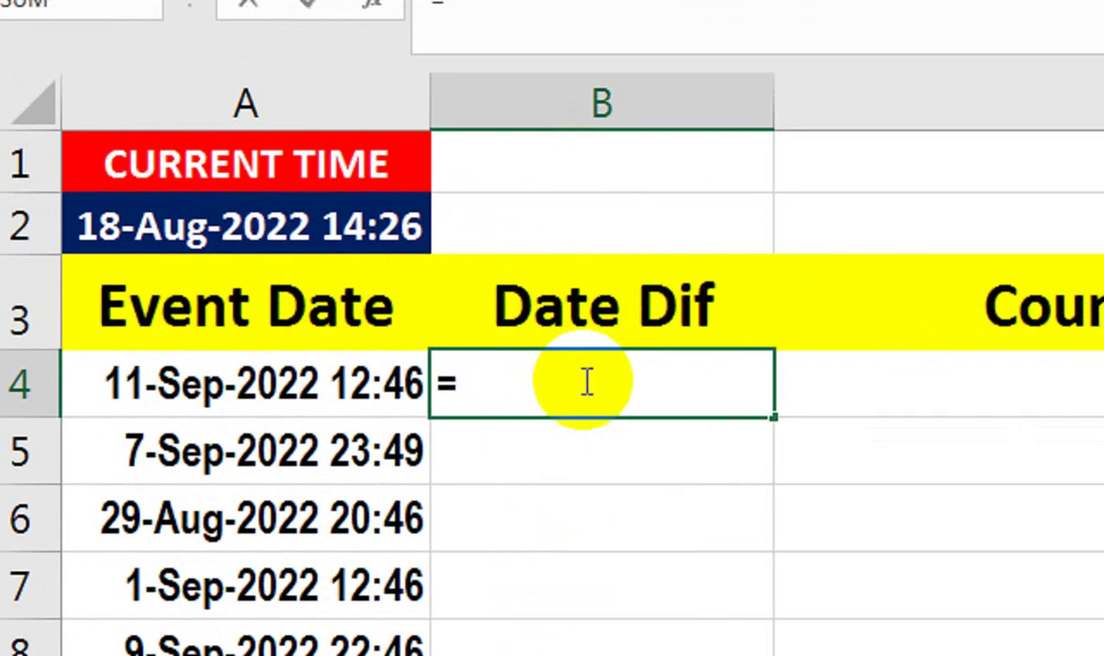
pyautogui.click(296, 394)
pyautogui.write('-')
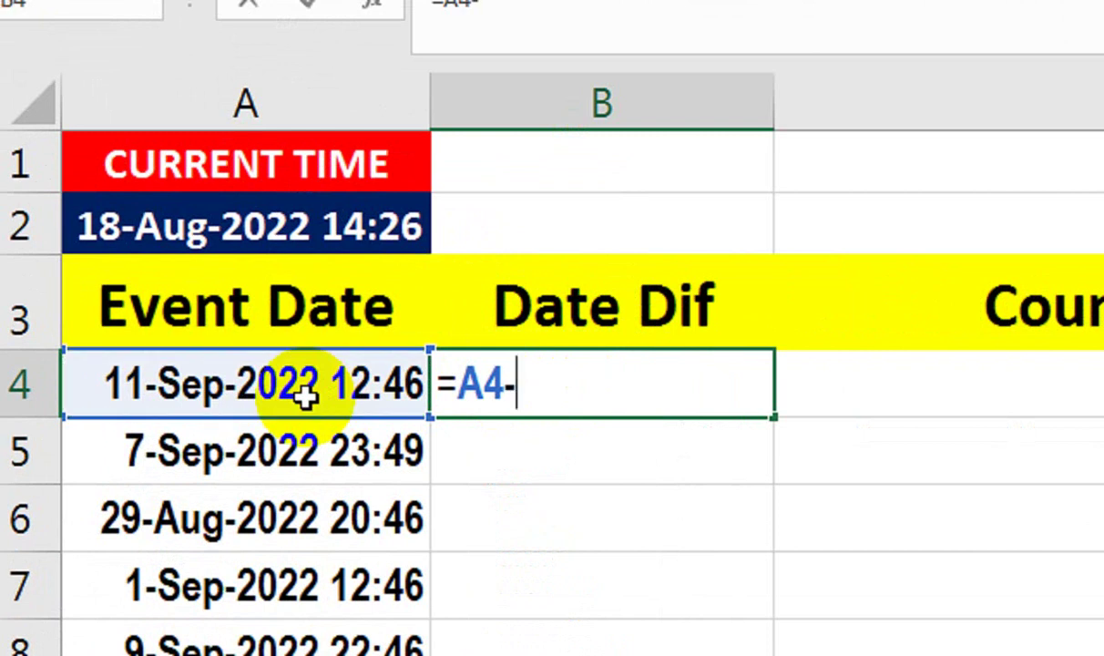
pyautogui.click(305, 235)
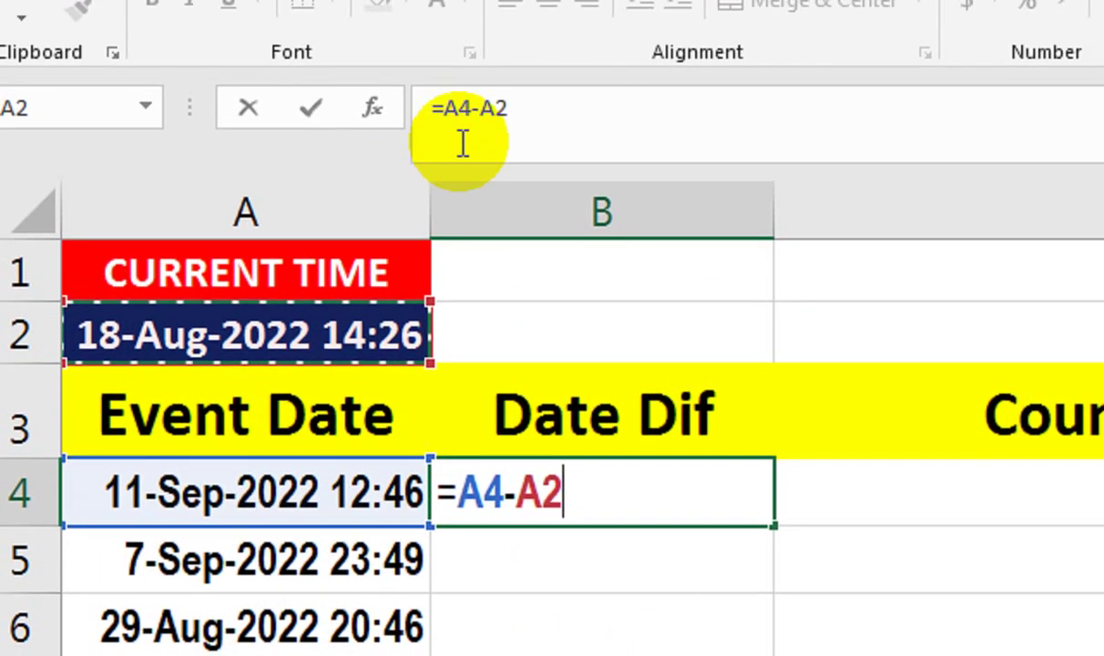
pyautogui.press('F4')
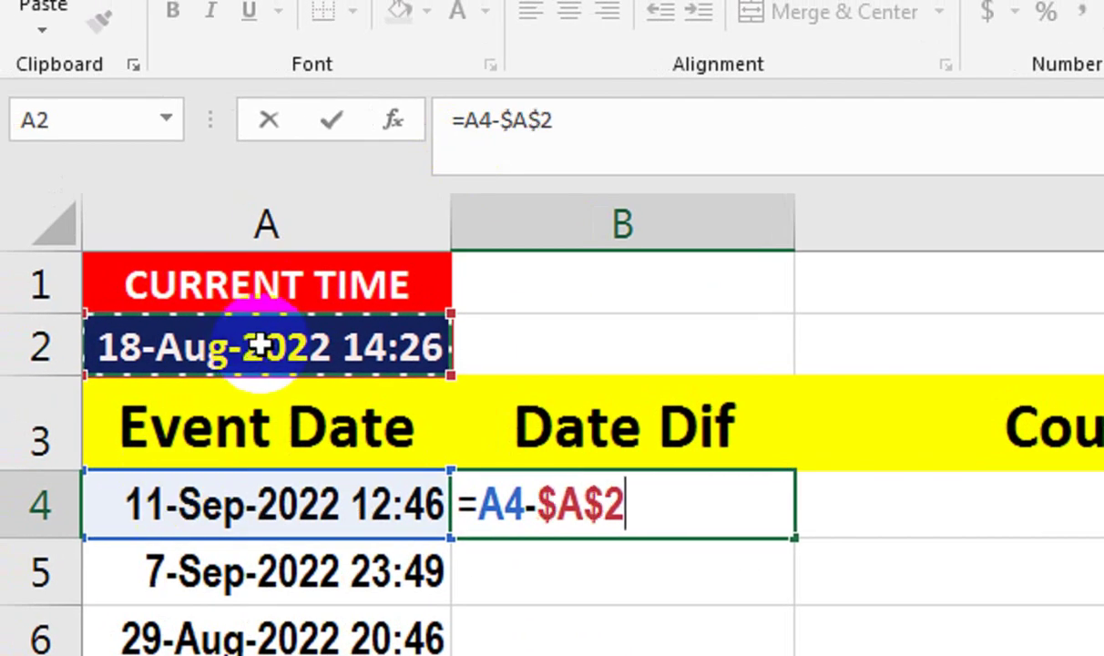
pyautogui.press('Return')
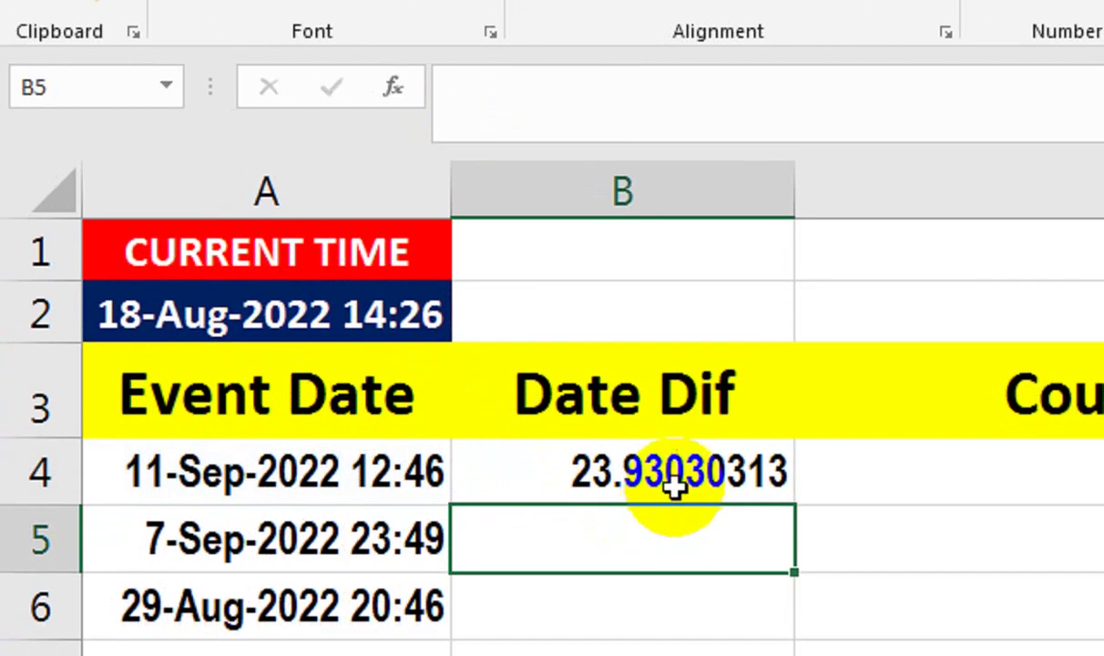
pyautogui.click(675, 483)
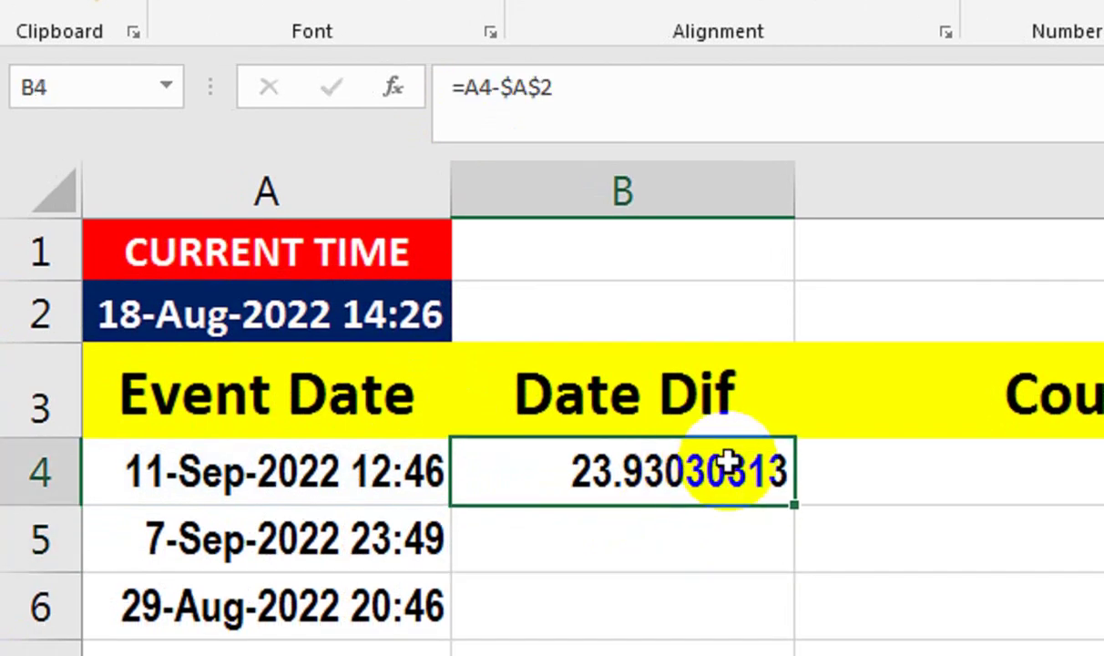
pyautogui.moveTo(794, 504); pyautogui.dragTo(771, 531)
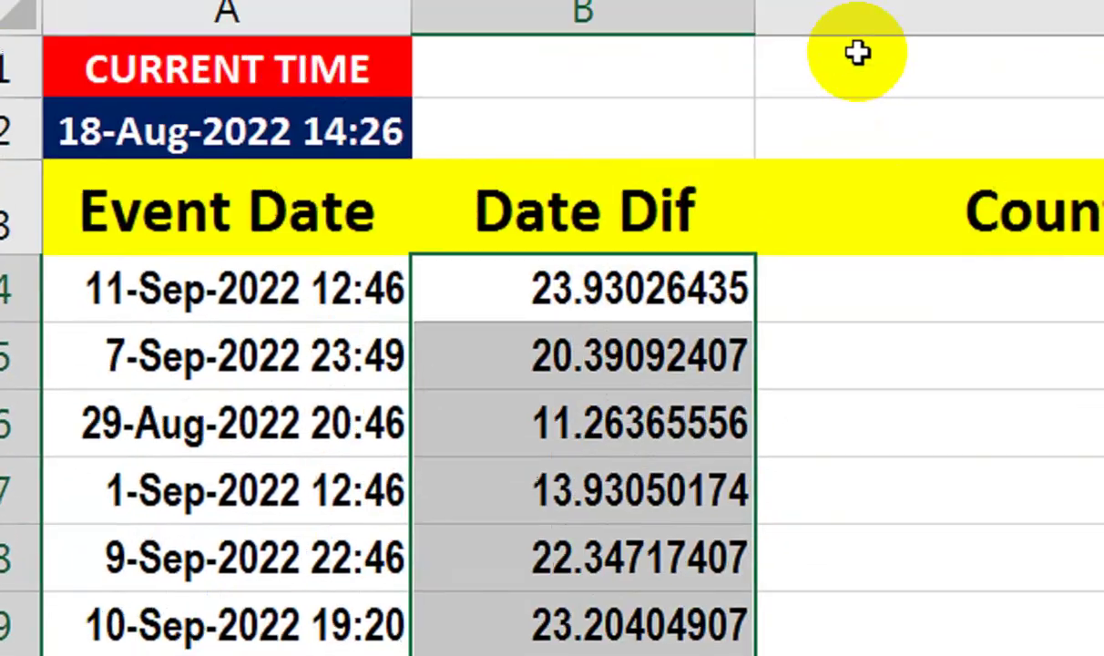
# Start the Countdown Timer formula in cell C4 with =INT(B4) & to extract the whole days
pyautogui.click(863, 373)
pyautogui.write('=INT(')
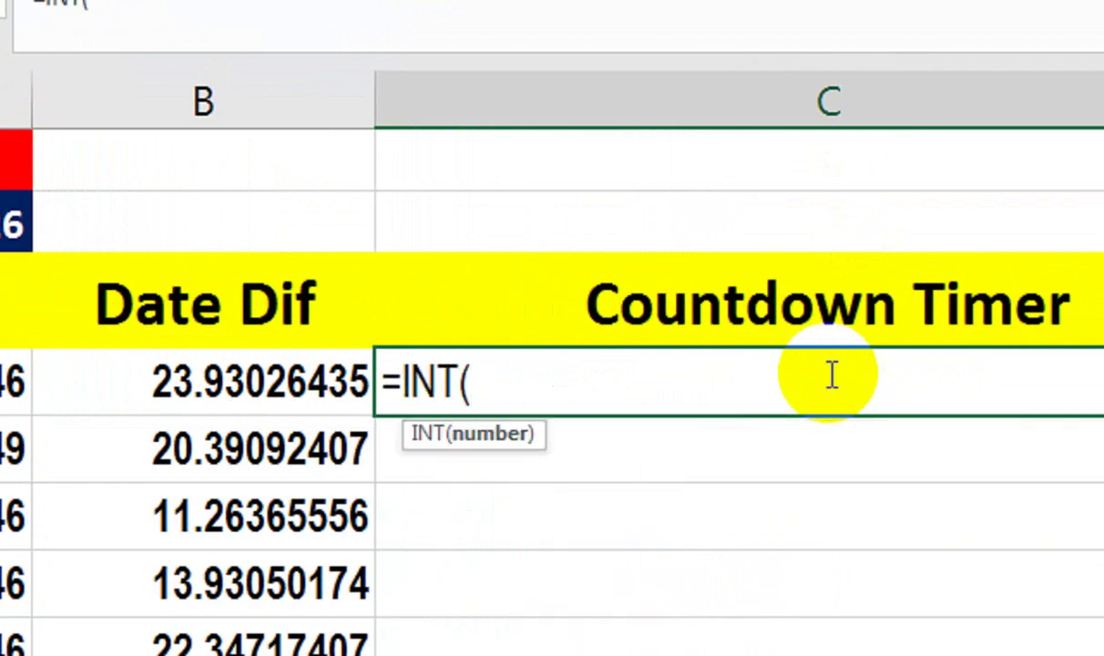
pyautogui.click(274, 382)
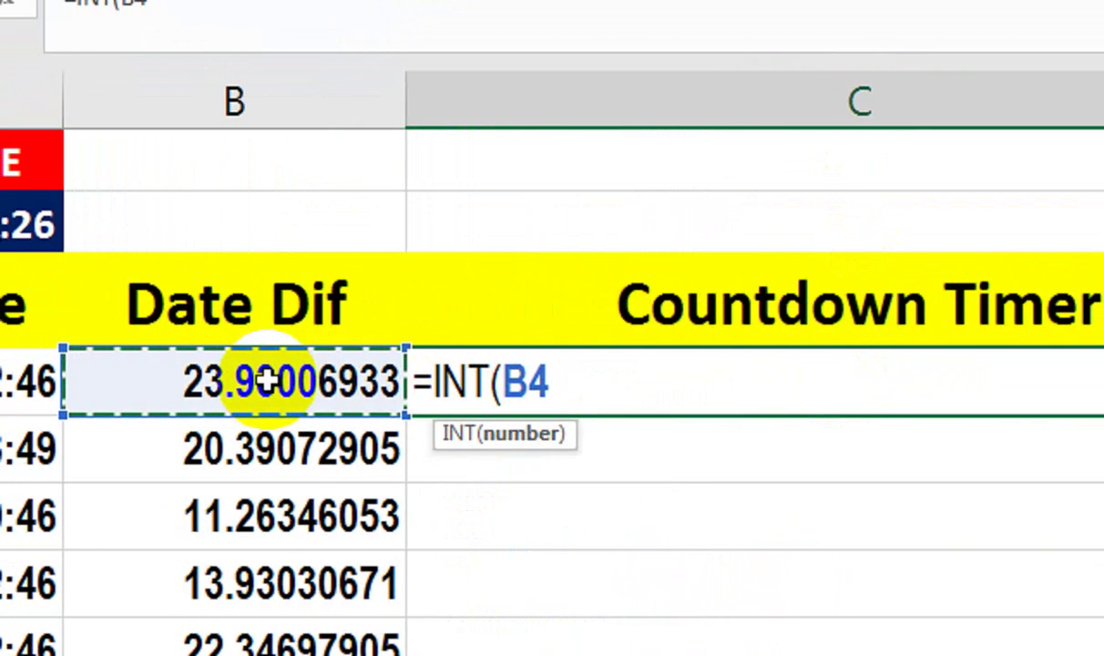
pyautogui.write(') ')
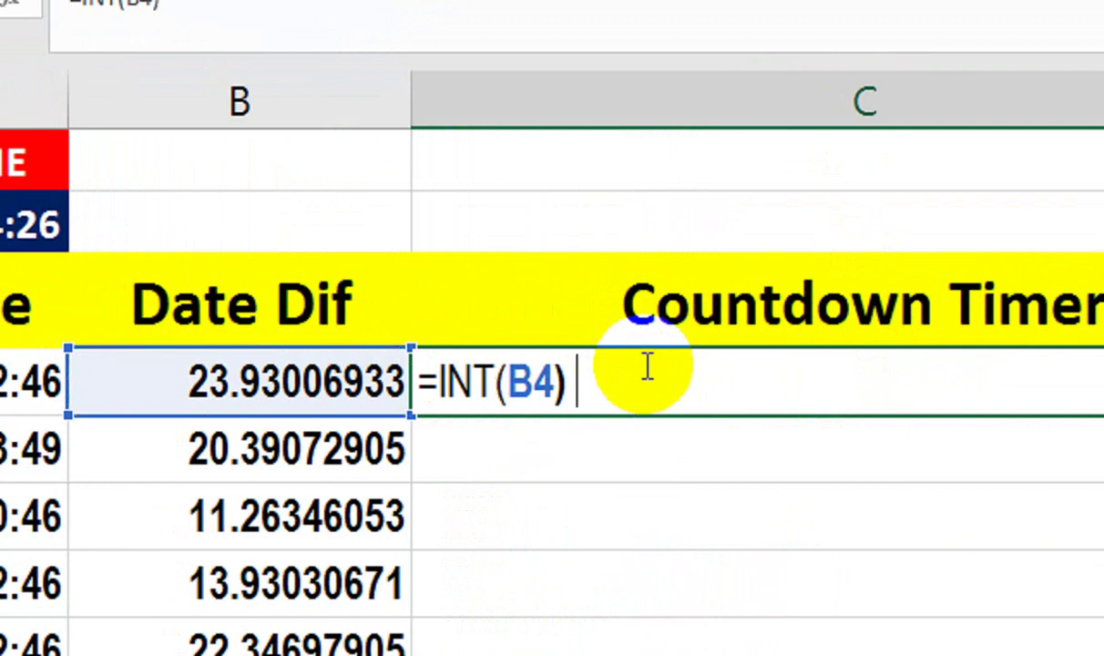
pyautogui.write('&')
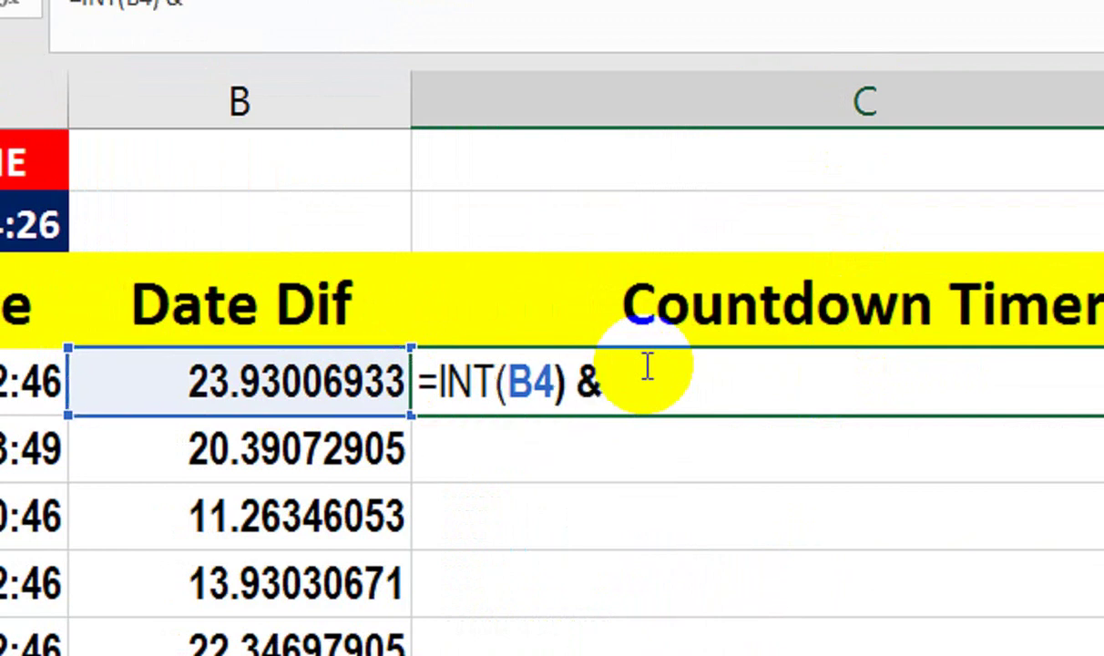
pyautogui.write(' dYAS')
pyautogui.press('BackSpace')
pyautogui.press('BackSpace')
pyautogui.press('BackSpace')
pyautogui.press('BackSpace')
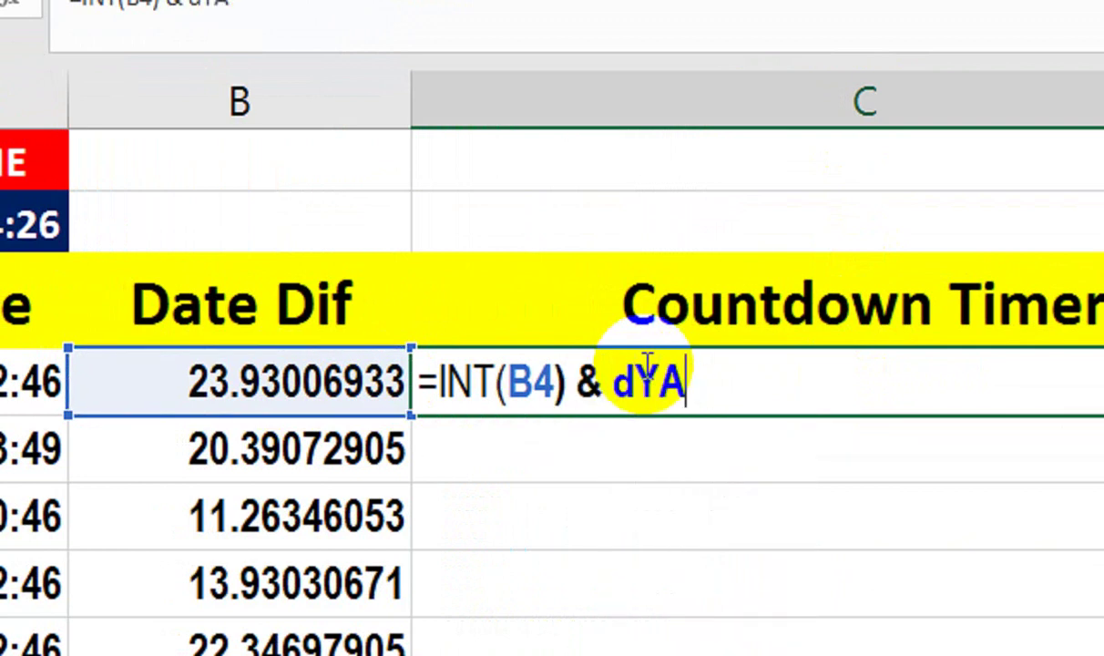
pyautogui.write('DAY')
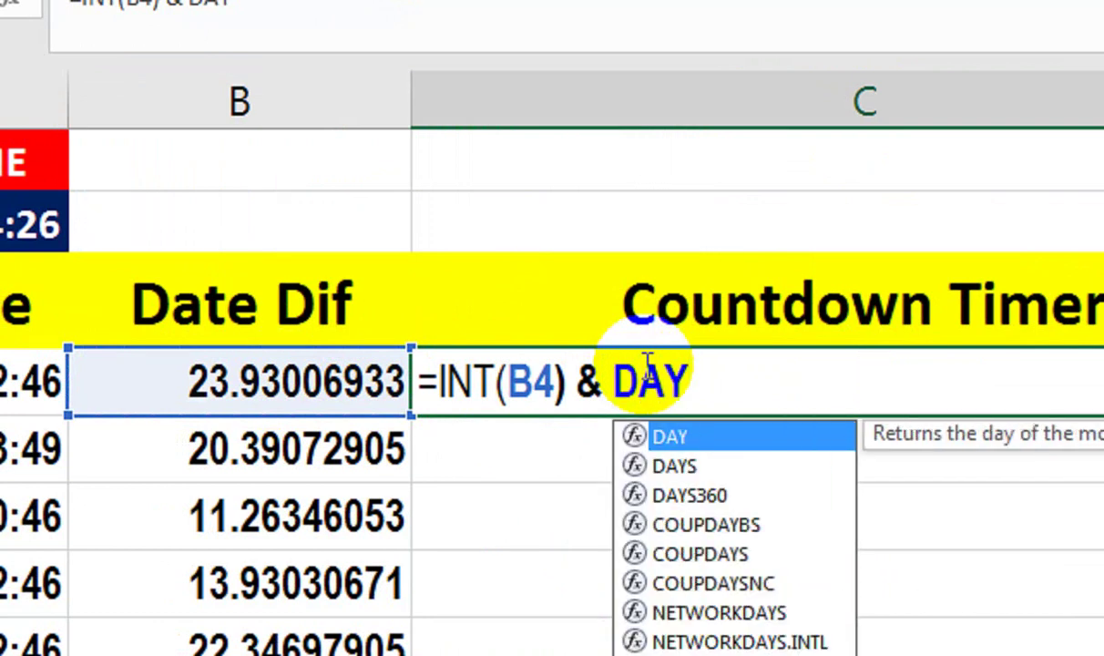
pyautogui.write('S')
pyautogui.press('BackSpace')
pyautogui.press('BackSpace')
pyautogui.press('BackSpace')
pyautogui.press('BackSpace')
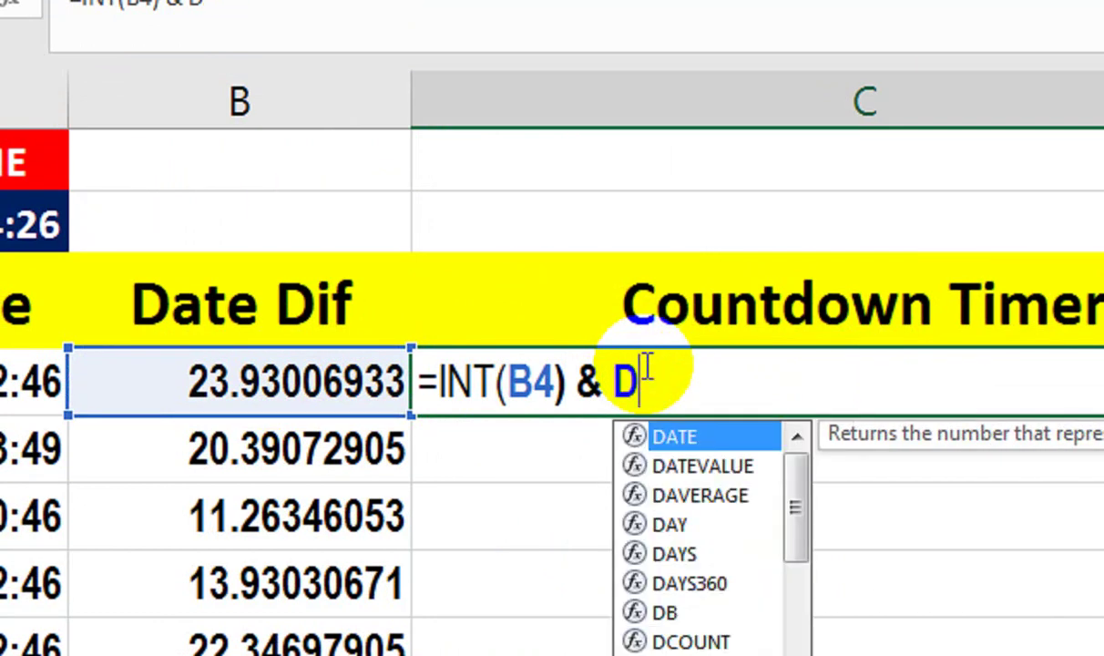
# Add the quoted text " DYAS, " to the C4 formula, followed by another & operator
pyautogui.write('" DYAS')
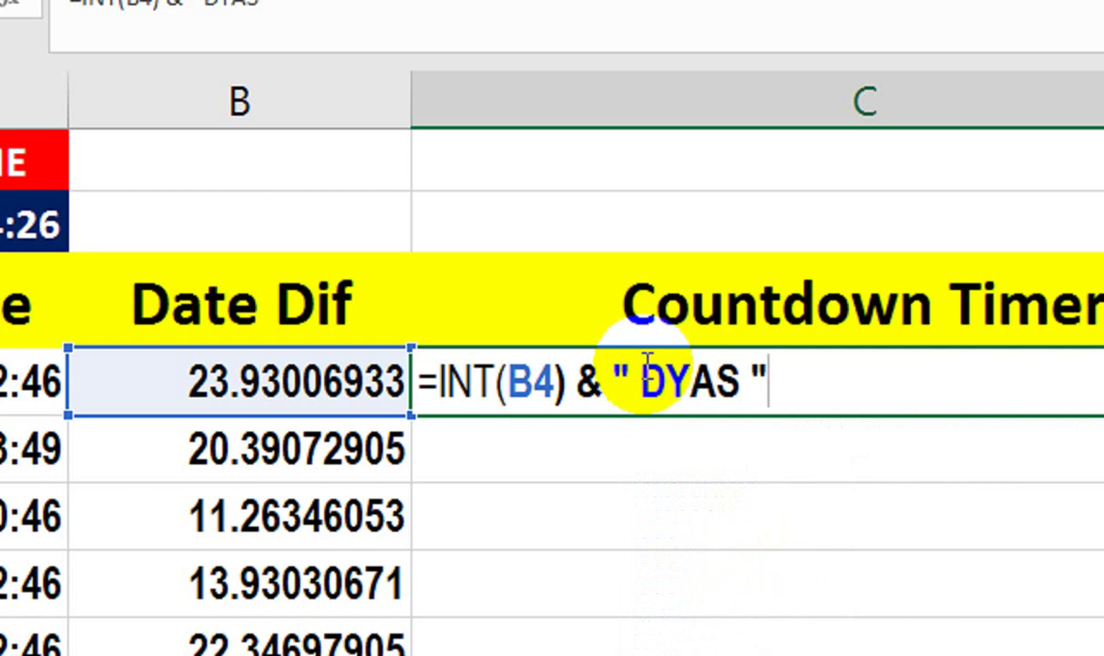
pyautogui.click(752, 386)
pyautogui.click(741, 380)
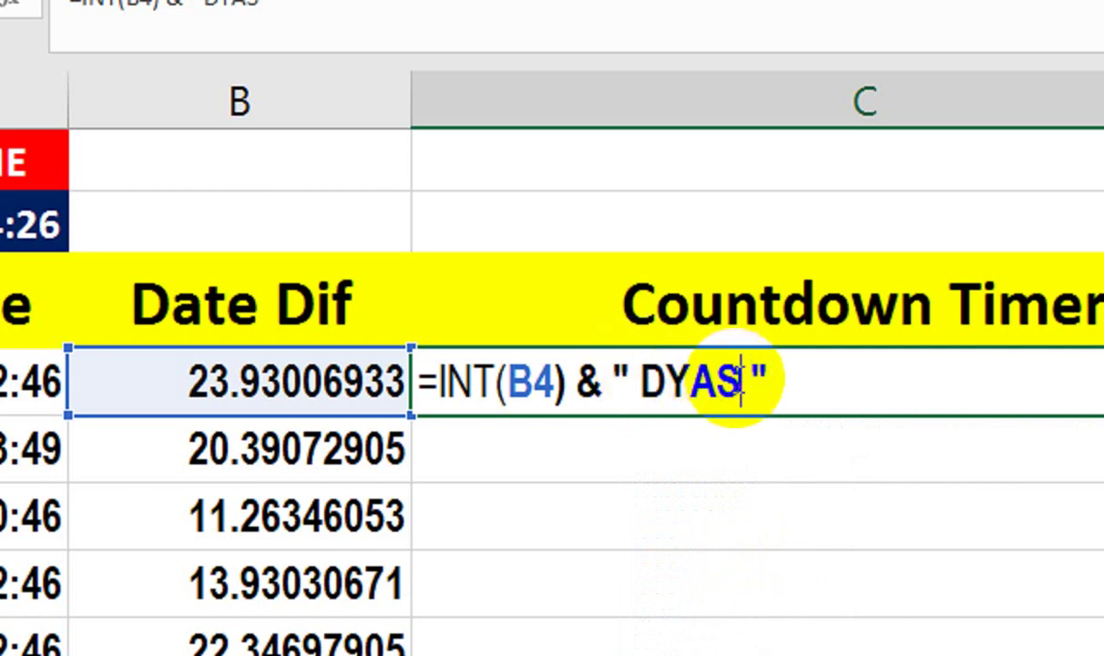
pyautogui.write(',')
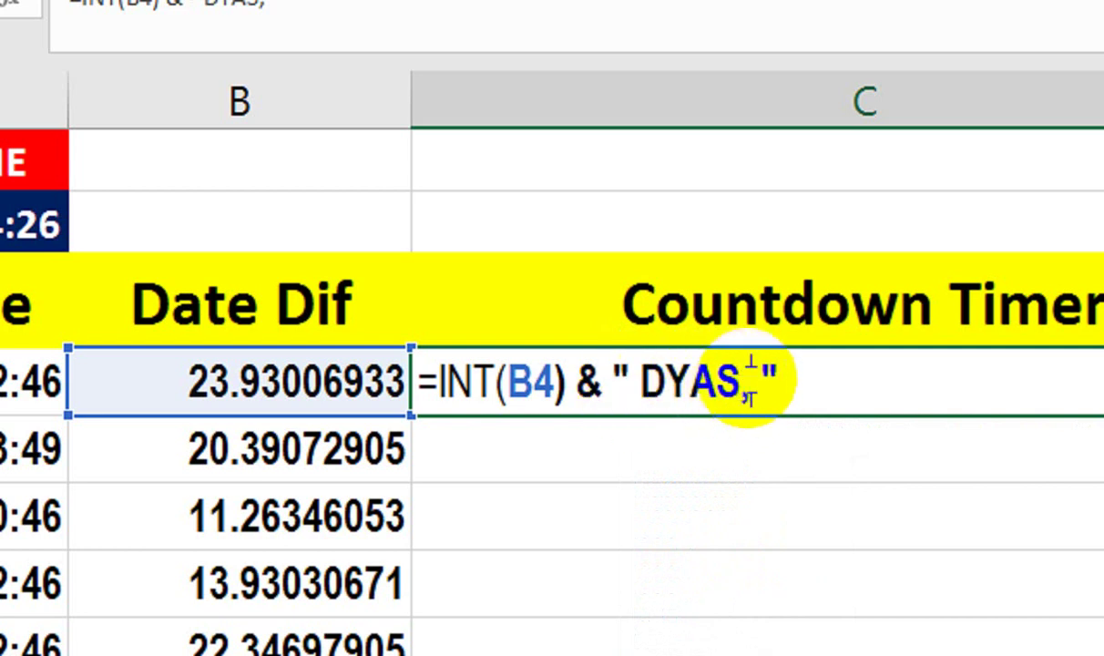
pyautogui.click(838, 389)
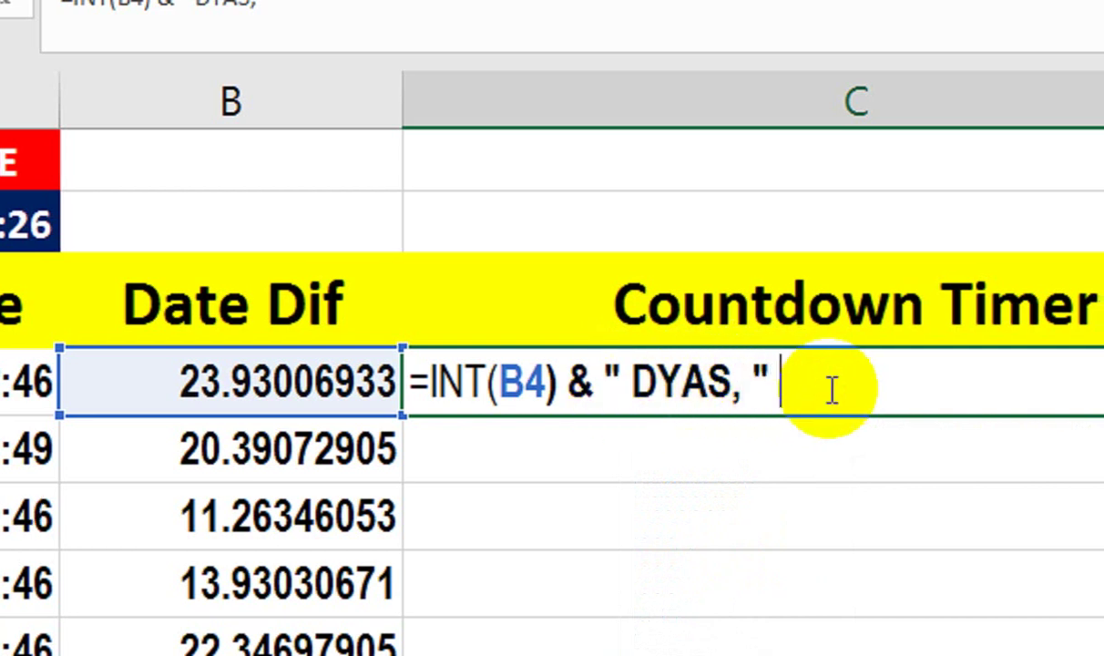
pyautogui.write('& ')
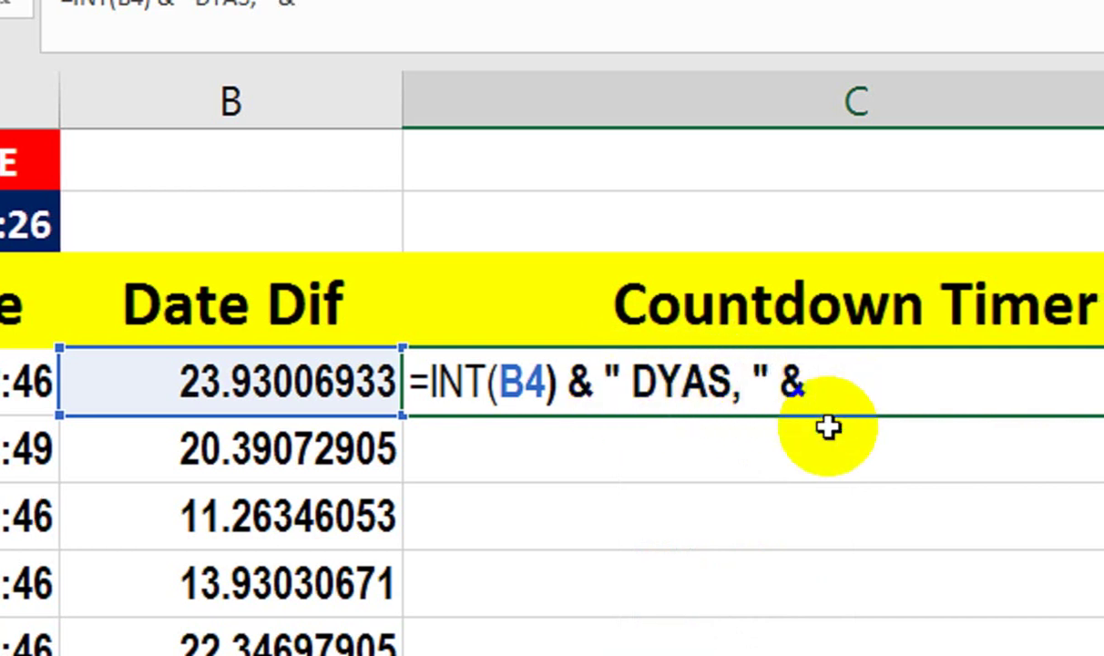
pyautogui.write('HOU')
pyautogui.press('BackSpace')
pyautogui.press('BackSpace')
pyautogui.press('BackSpace')
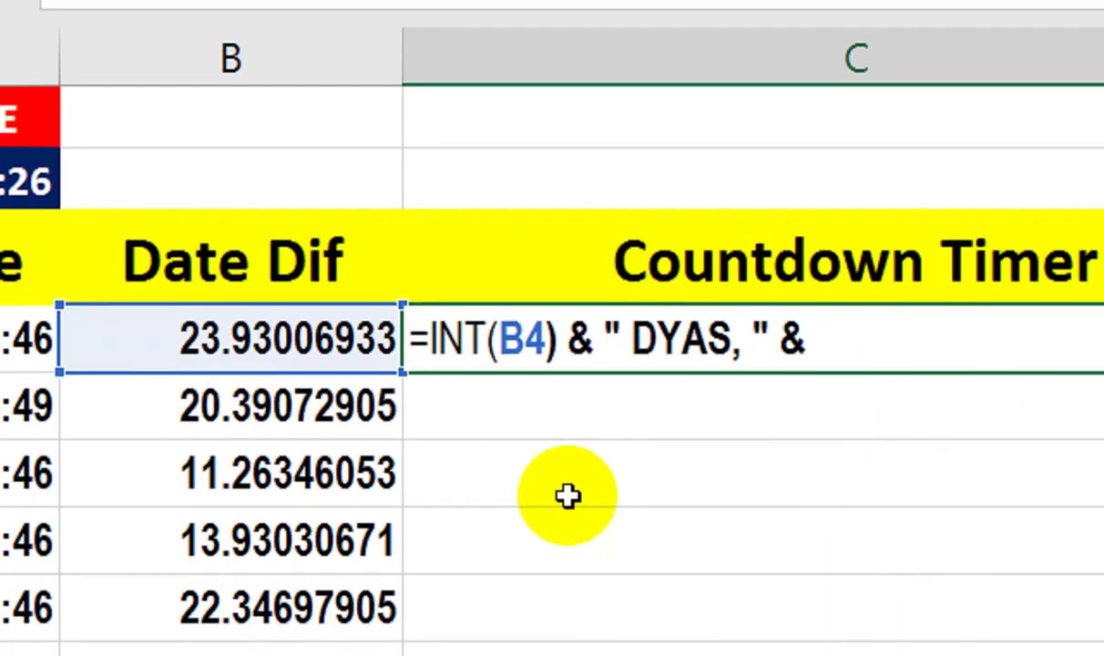
# Continue the C4 formula with HOUR(B4) & " HOURS, " to show the remaining hours
pyautogui.write('HOUR(')
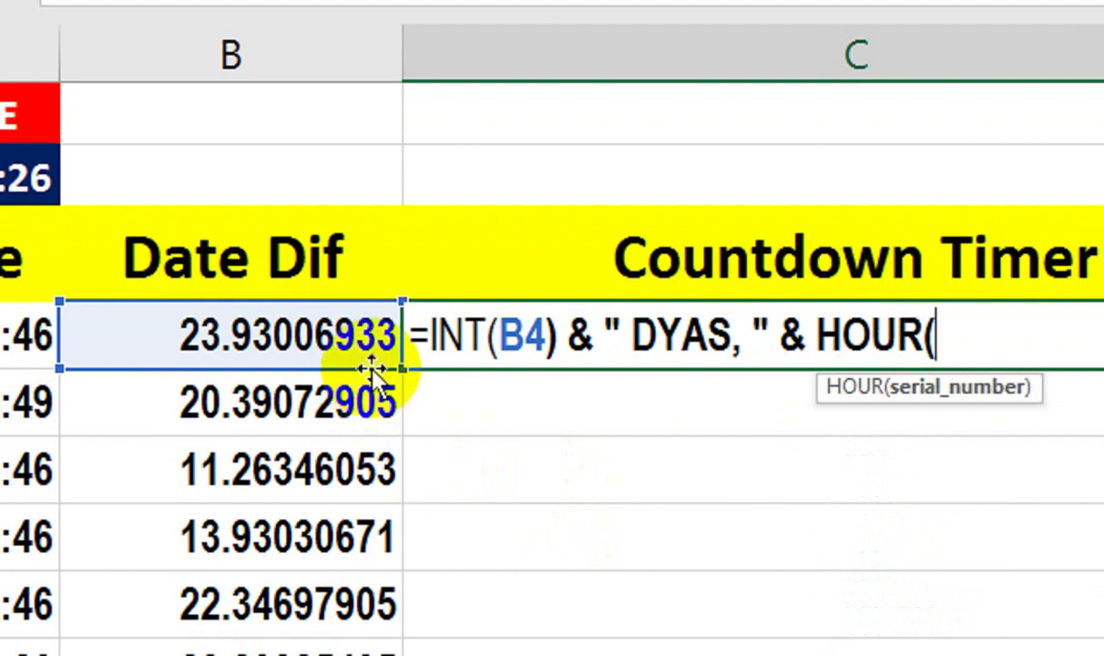
pyautogui.click(369, 328)
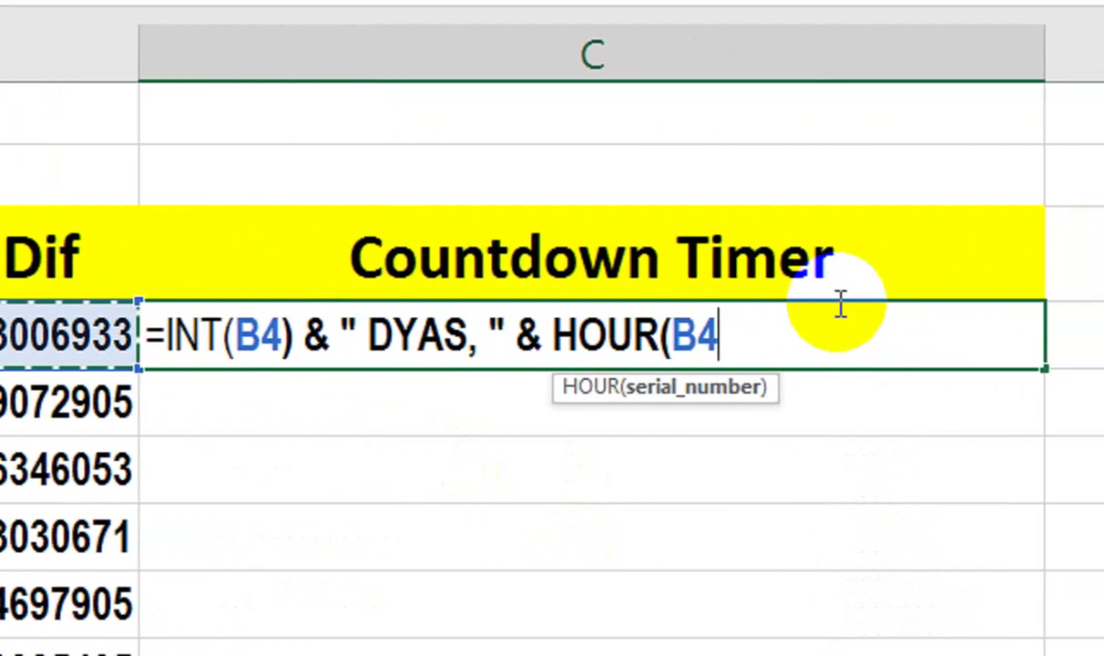
pyautogui.write(')')
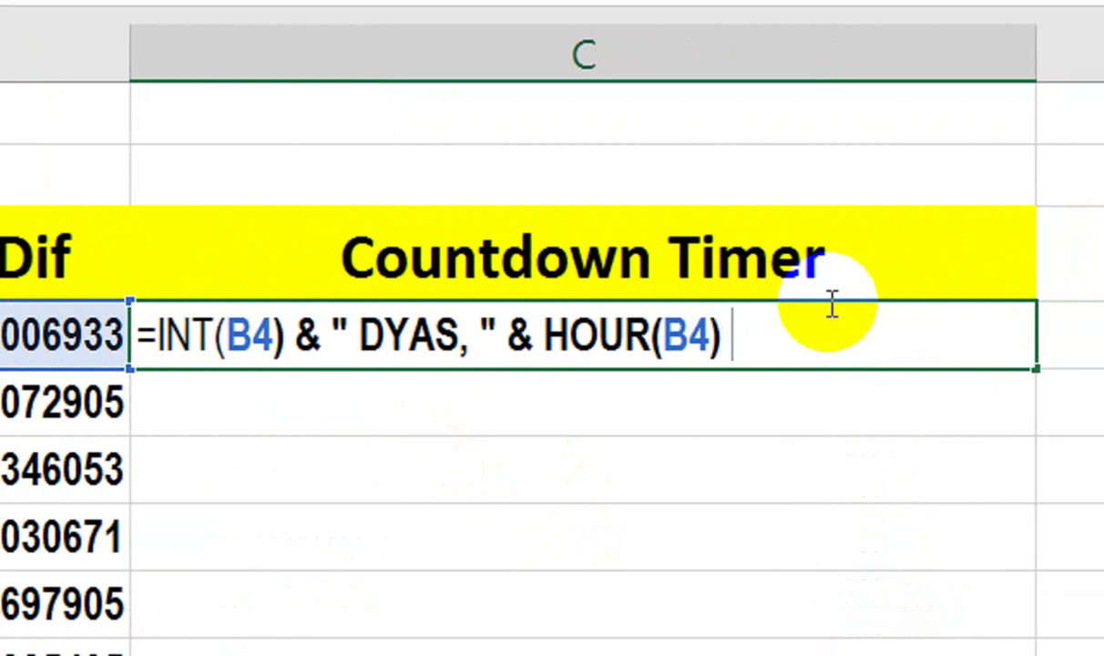
pyautogui.write(' &')
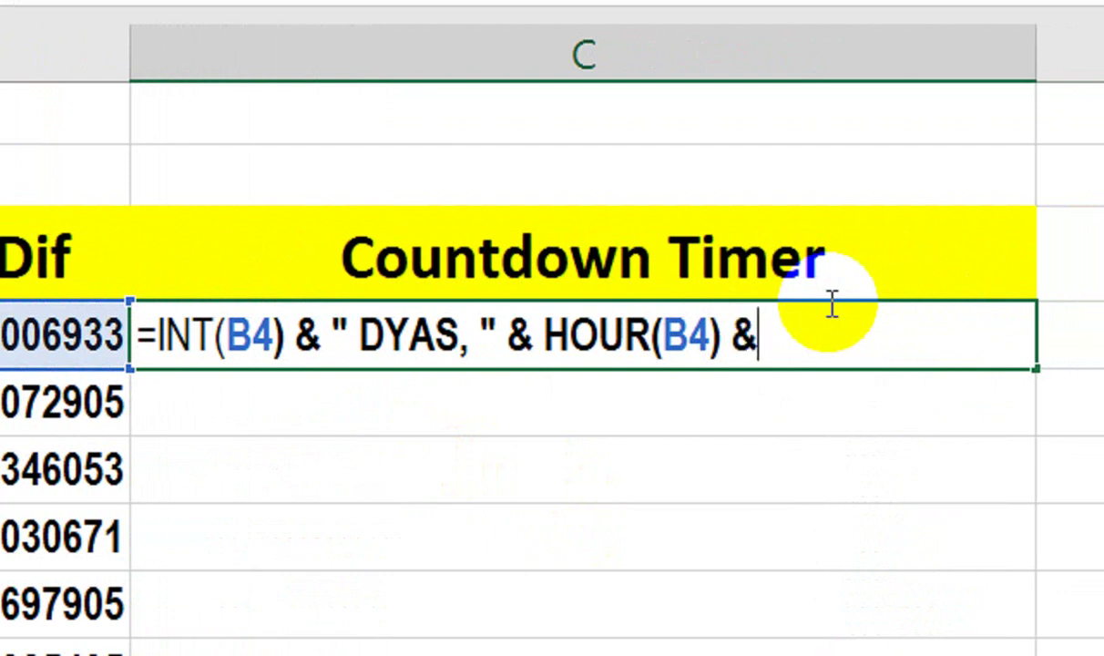
pyautogui.write(' "H')
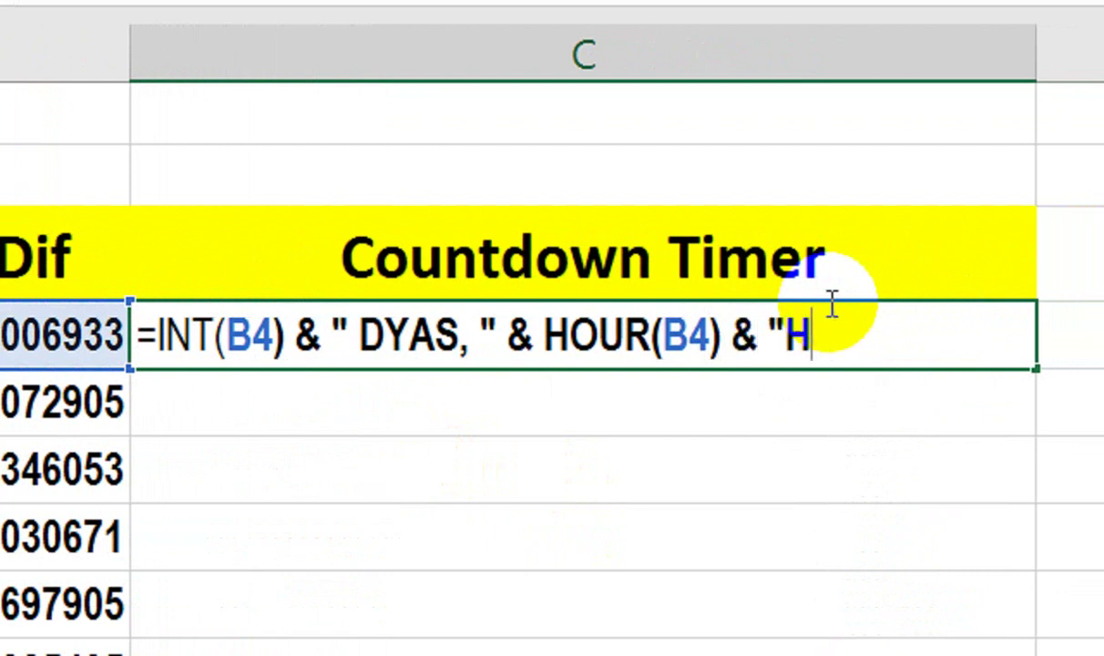
pyautogui.write('oOURS')
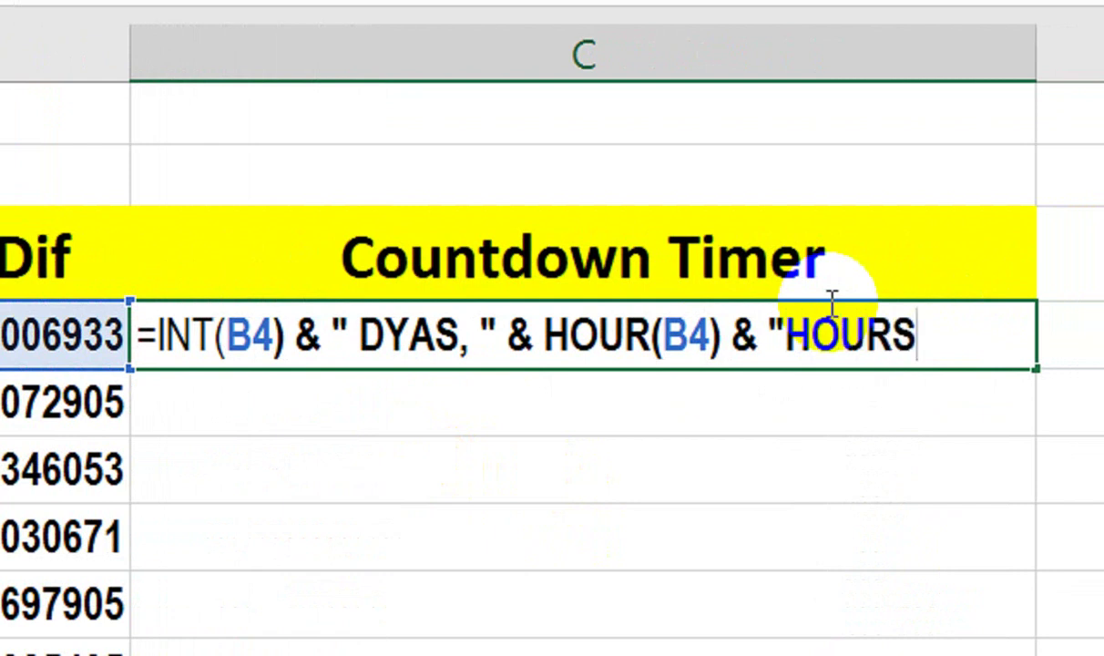
pyautogui.click(784, 337)
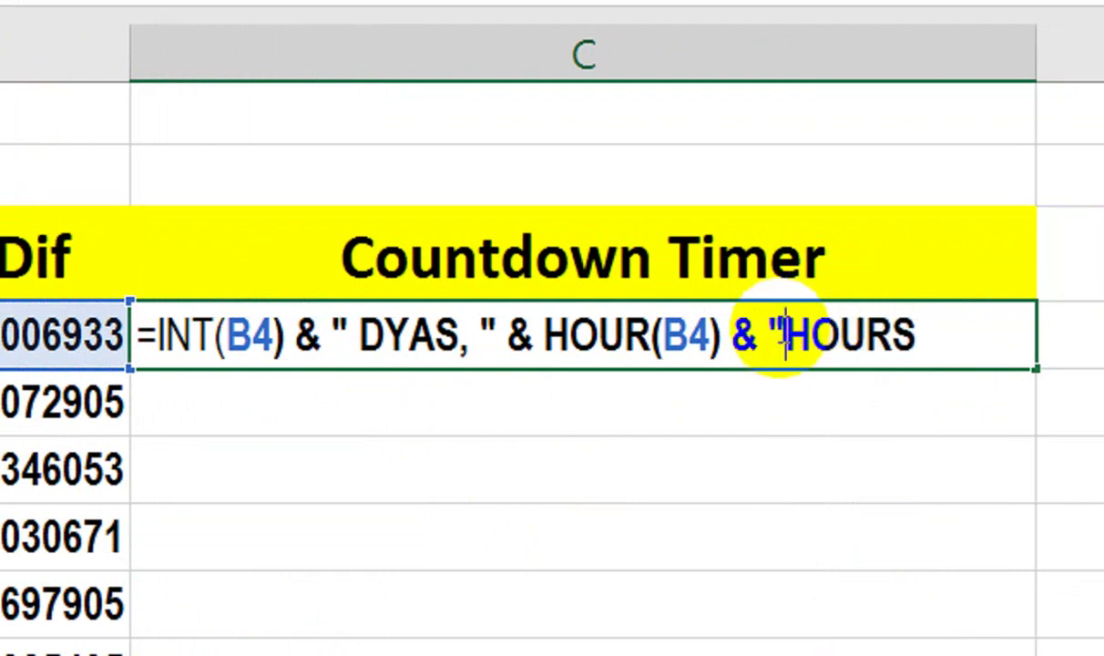
pyautogui.click(949, 335)
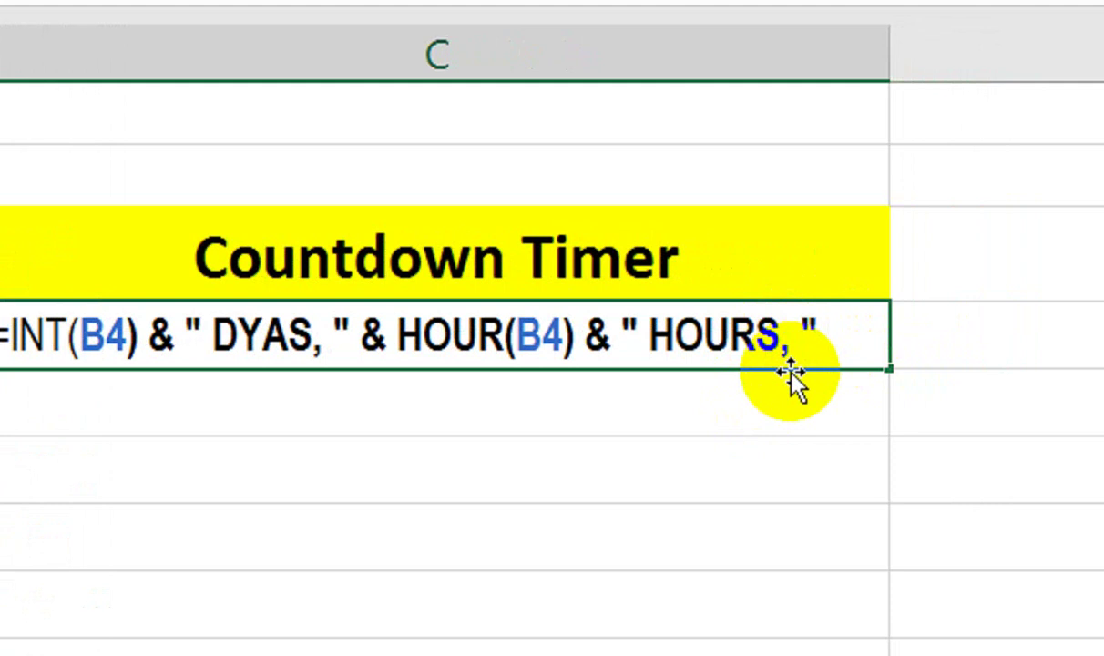
# Append & MINUTE(B4) & " MINUTE, " to the C4 formula to show the remaining minutes
pyautogui.write('& MI')
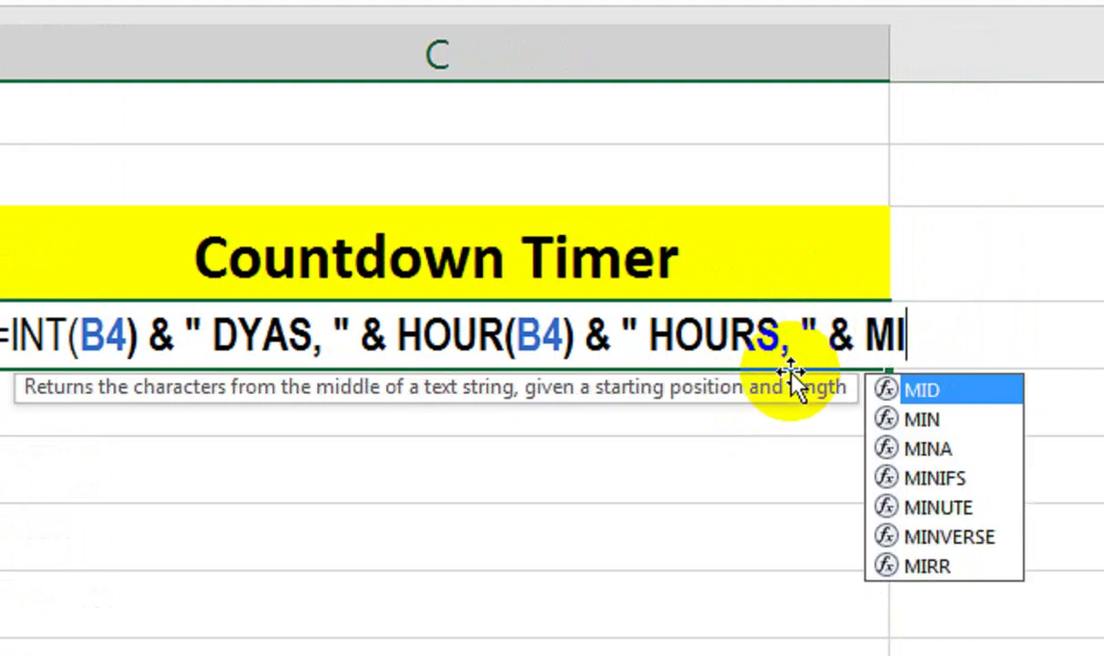
pyautogui.write('N')
pyautogui.press('Down')
pyautogui.press('Down')
pyautogui.press('Down')
pyautogui.press('Tab')
pyautogui.click(127, 301)
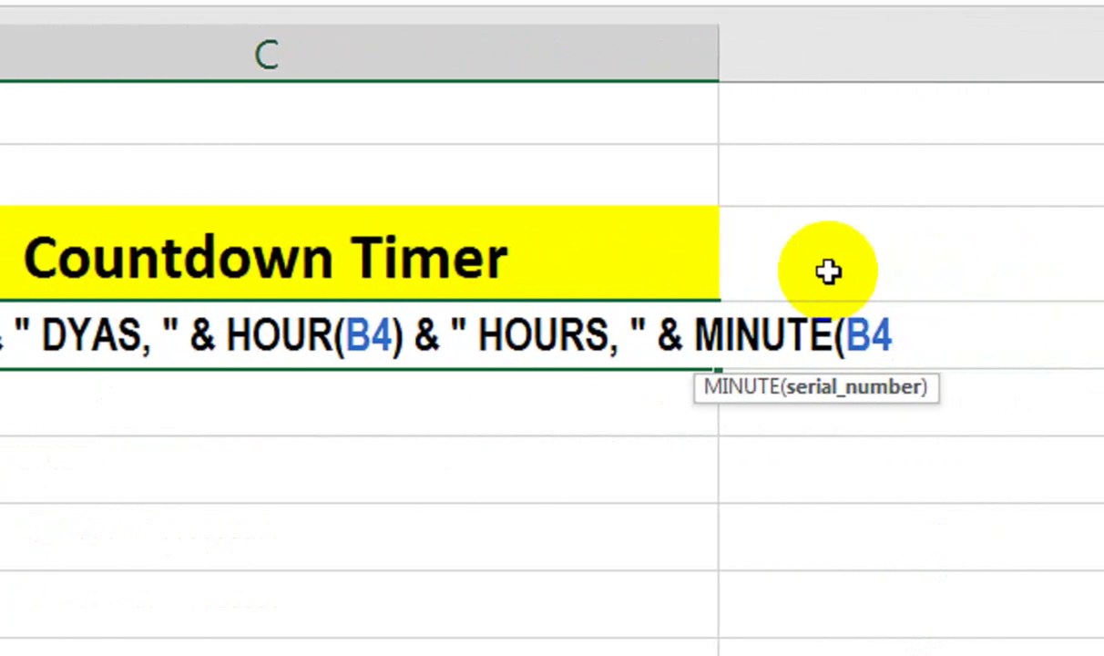
pyautogui.write(')')
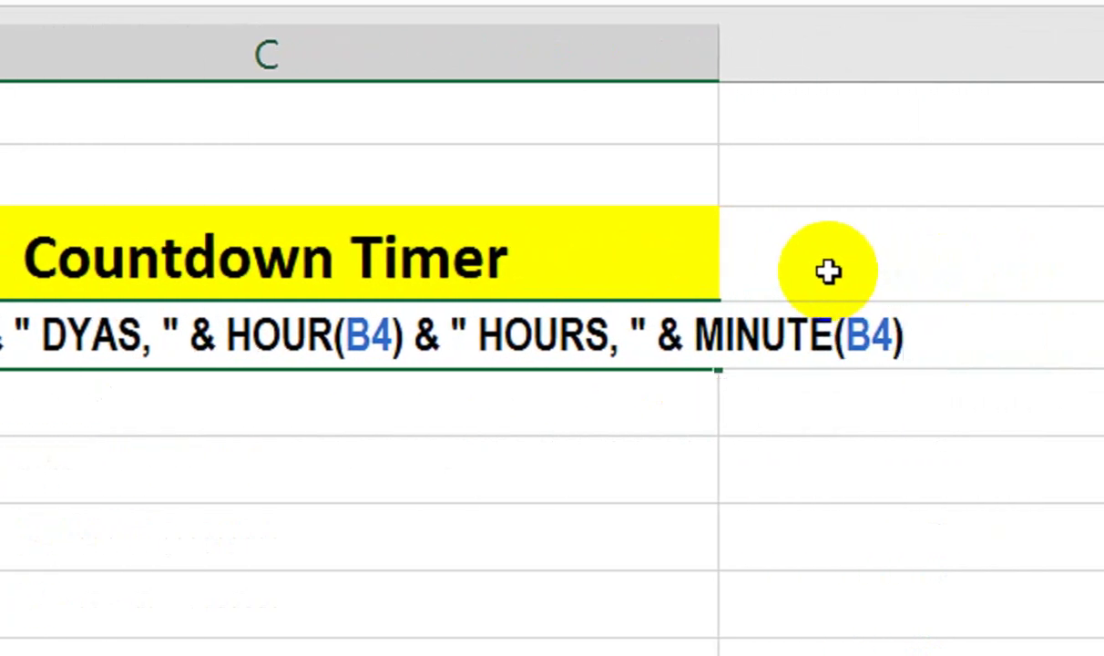
pyautogui.write(' & " MINUTE')
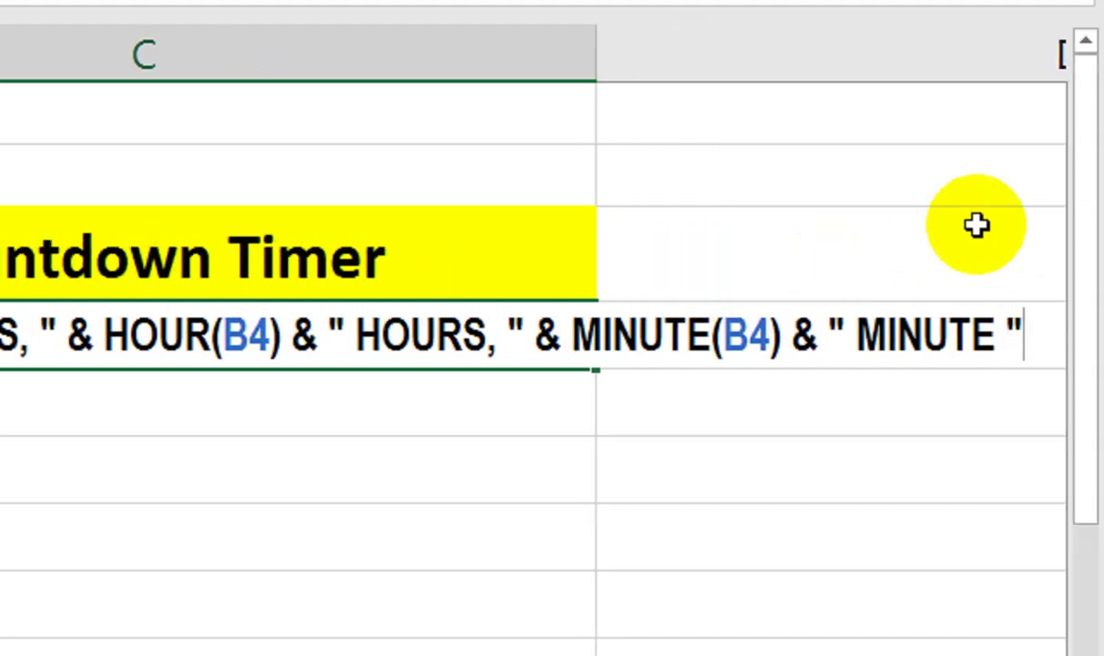
pyautogui.write(', "')
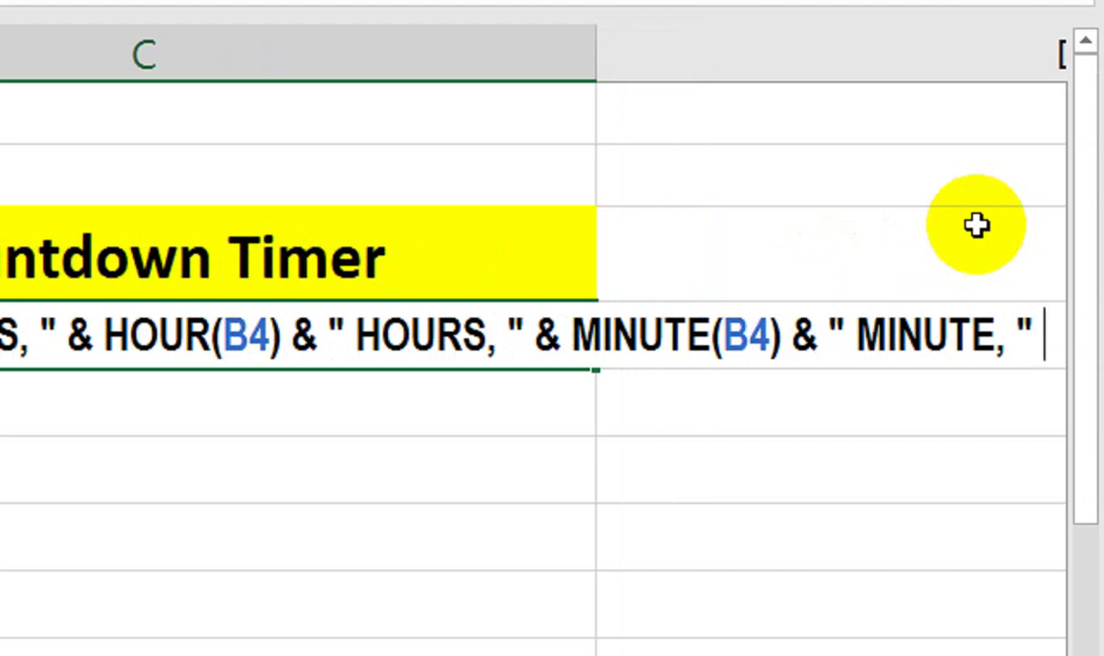
# Insert a line break in the C4 formula and append & SECOND(B4) for the remaining seconds
pyautogui.hotkey('alt', 'Return')
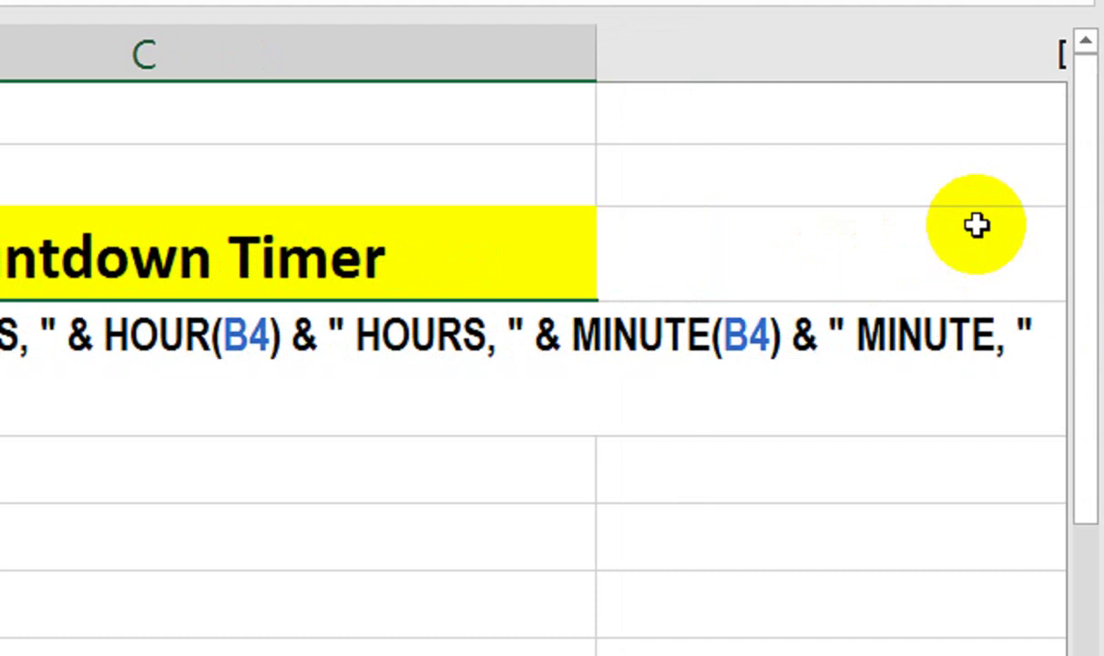
pyautogui.write('&')
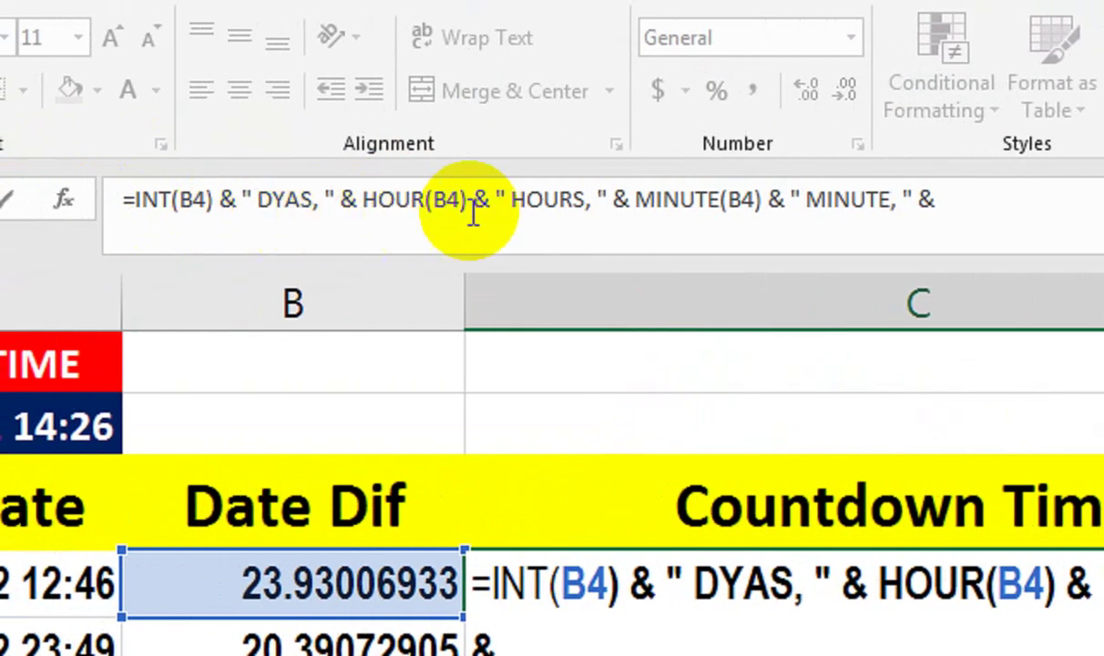
pyautogui.click(924, 204)
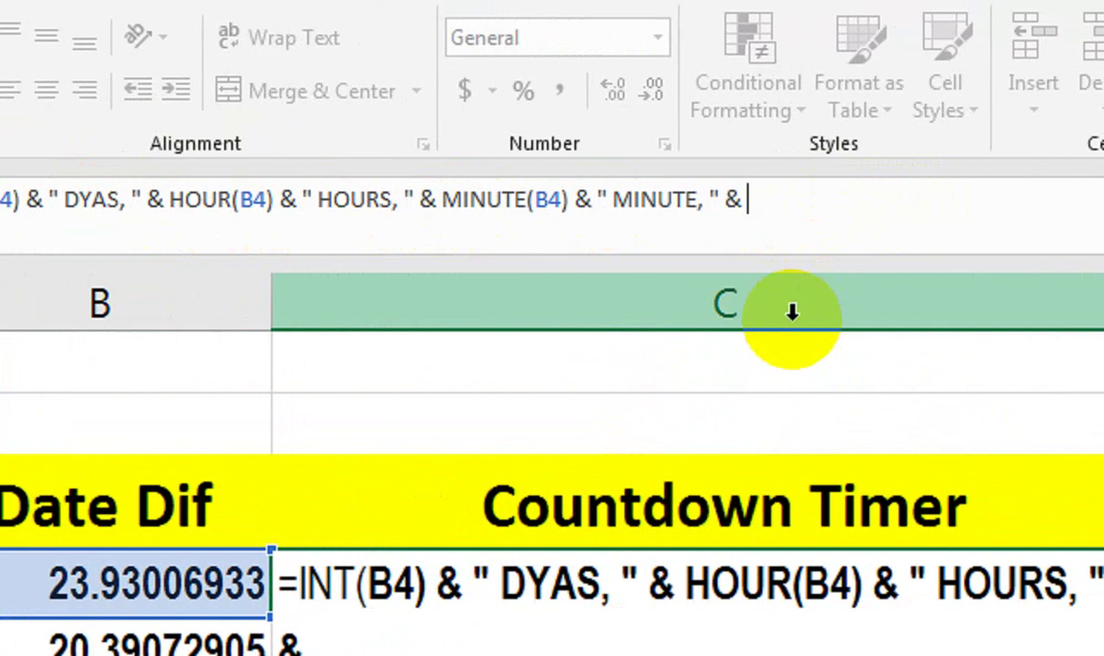
pyautogui.write('SE')
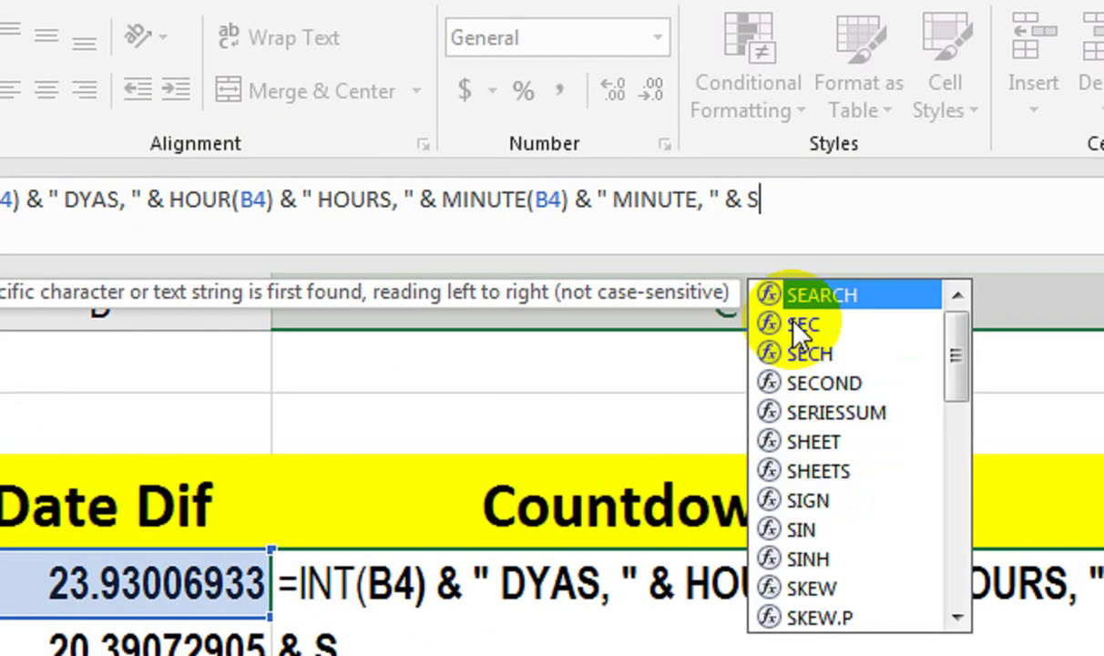
pyautogui.press('Down')
pyautogui.press('Down')
pyautogui.press('Down')
pyautogui.press('Tab')
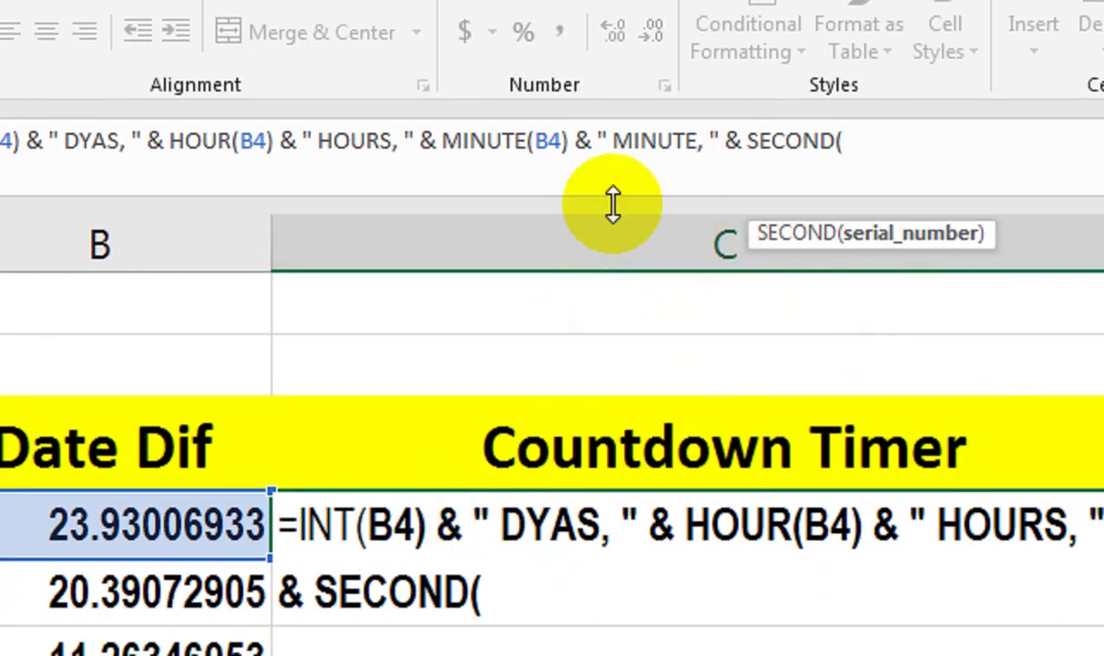
pyautogui.click(235, 523)
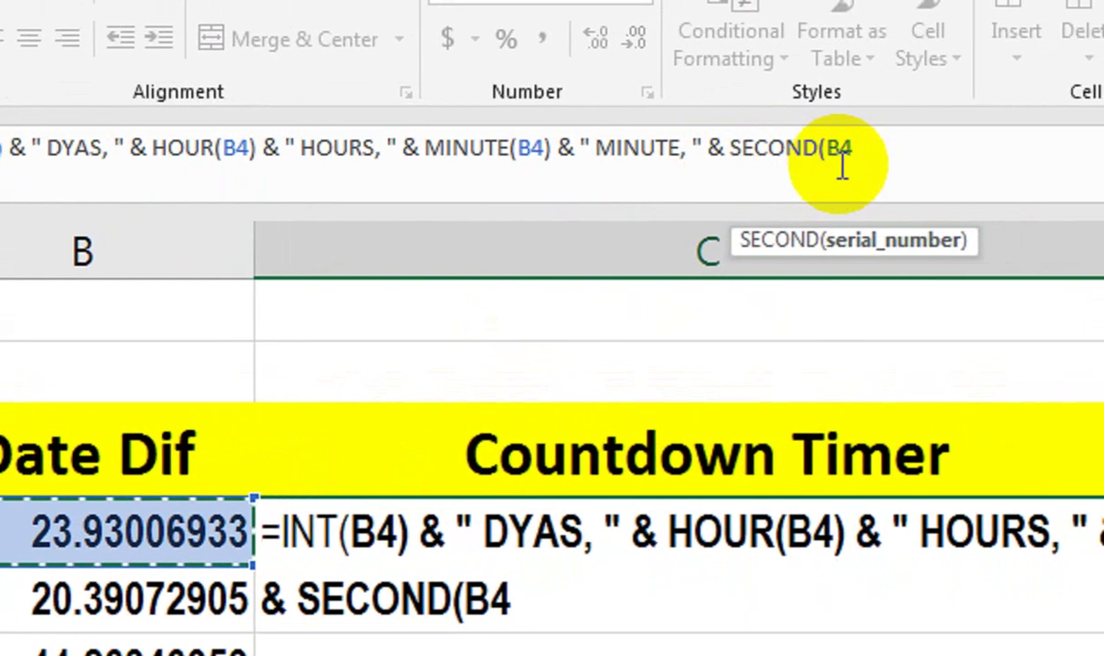
pyautogui.write(')')
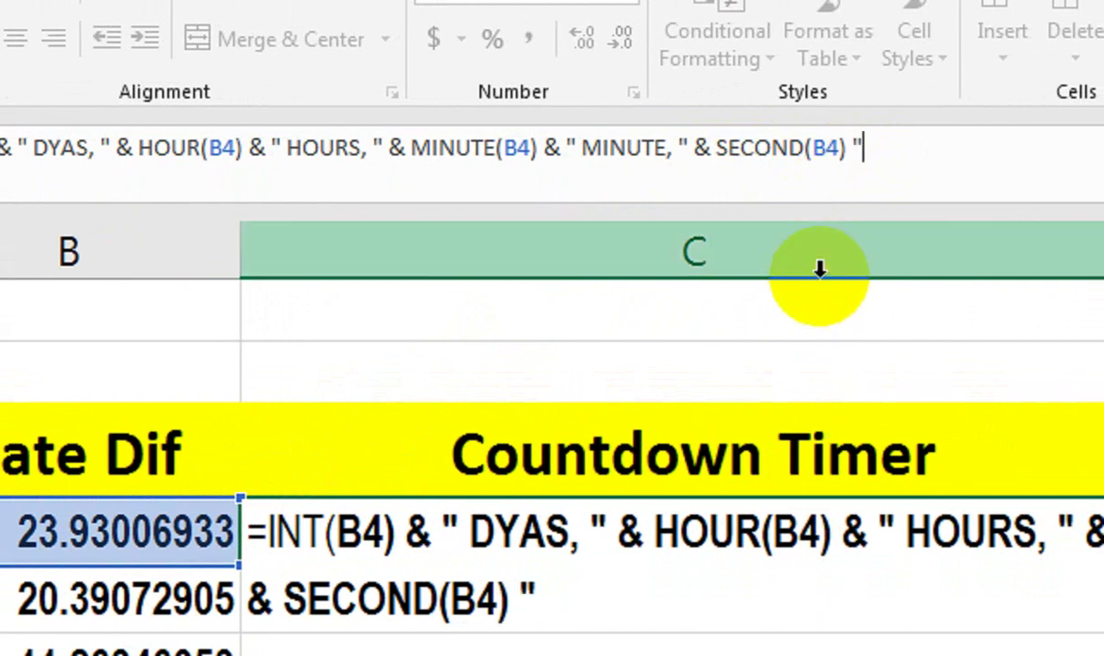
# Finish the C4 formula by appending & " SECONDS " after SECOND(B4) and commit it
pyautogui.write('& " SE')
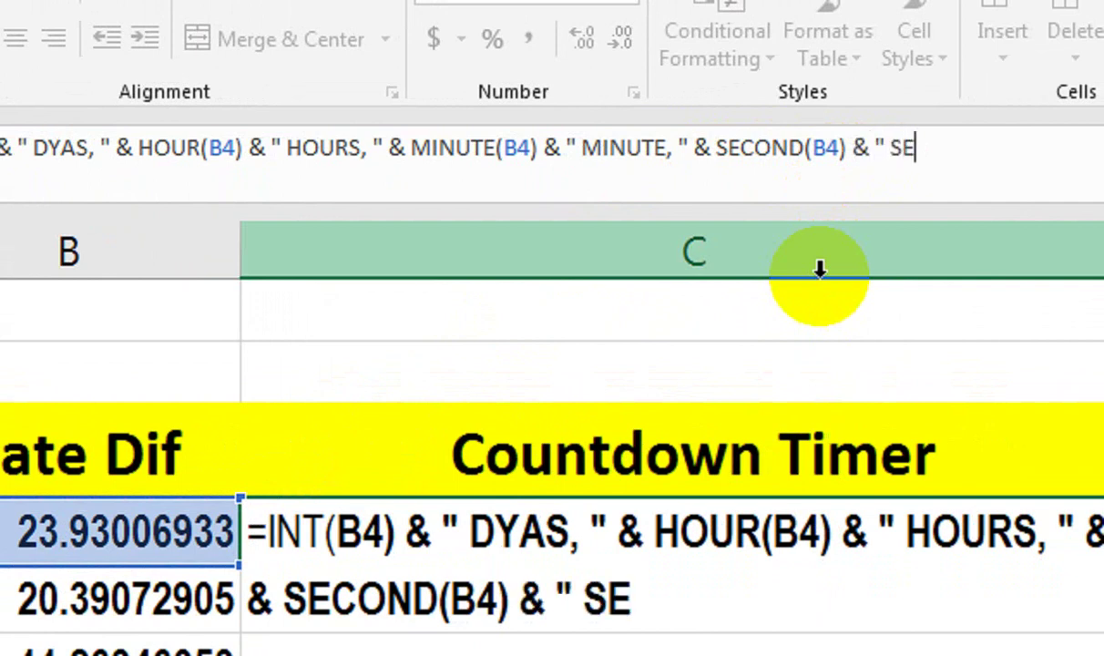
pyautogui.write('N')
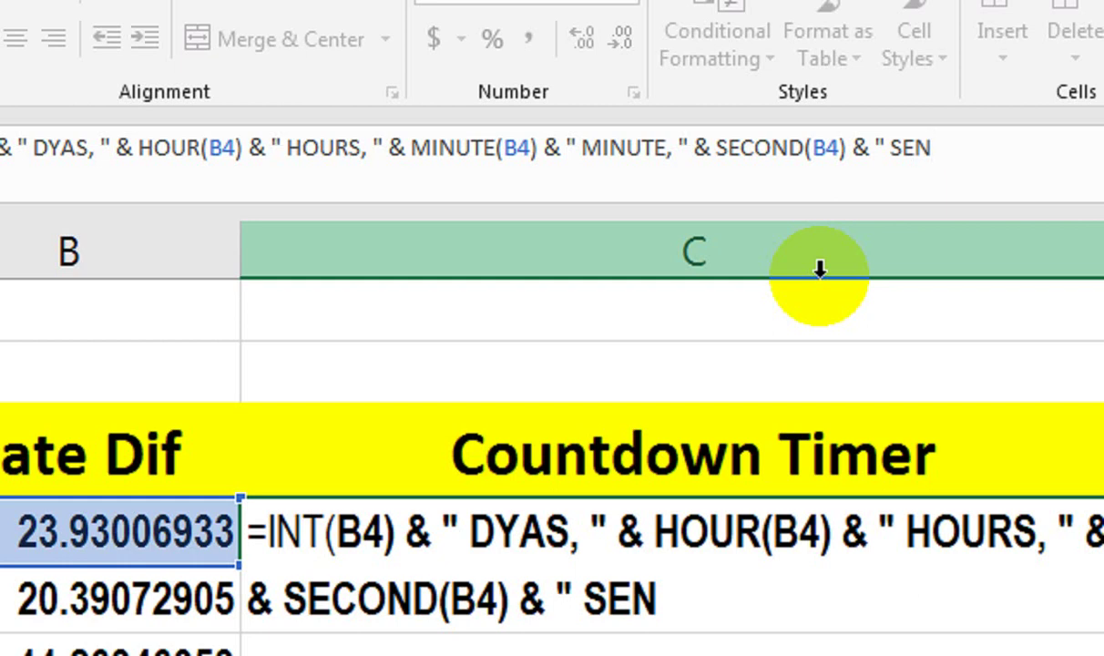
pyautogui.press('BackSpace')
pyautogui.write('CONDS')
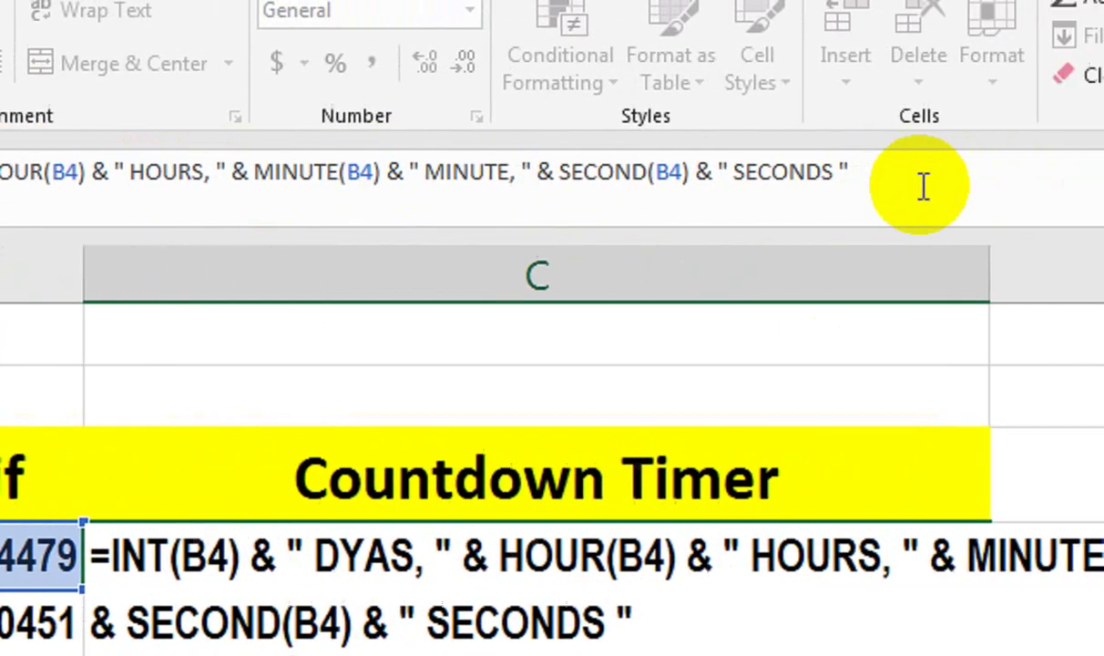
pyautogui.press('Return')
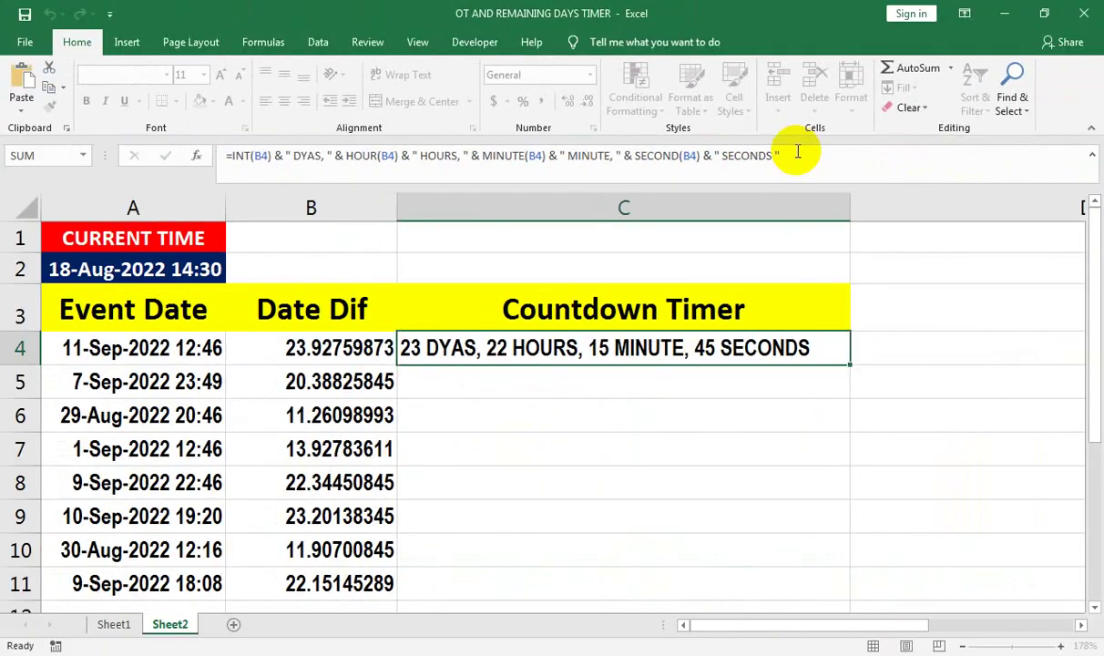
# Fill the countdown formula from C4 down through C11
pyautogui.click(836, 368)
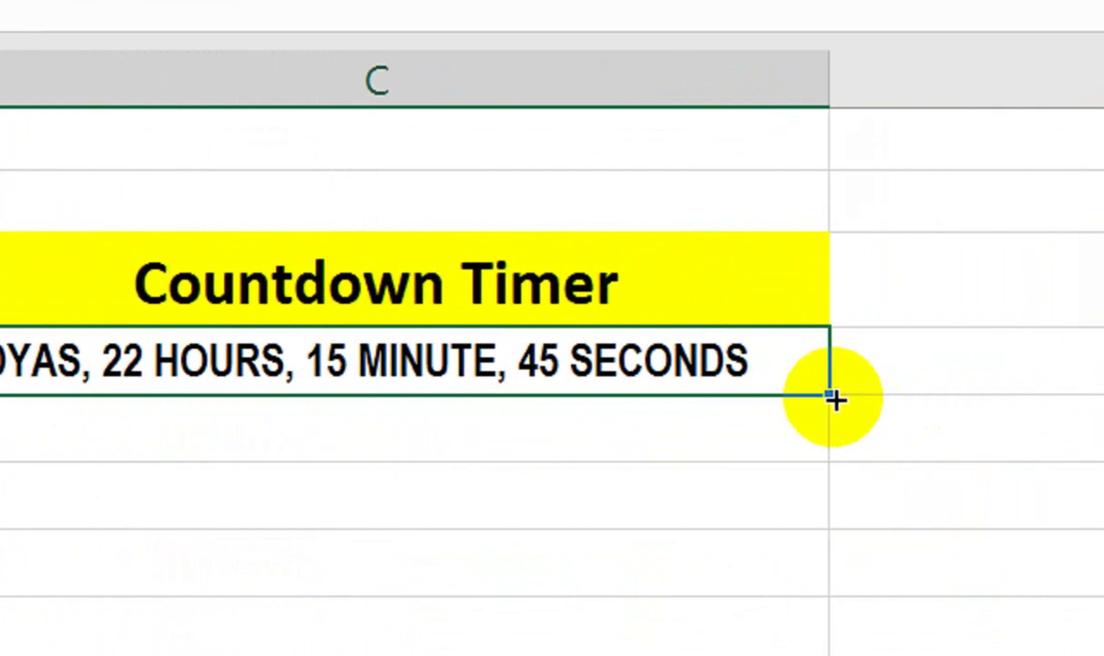
pyautogui.moveTo(836, 399); pyautogui.dragTo(724, 507)
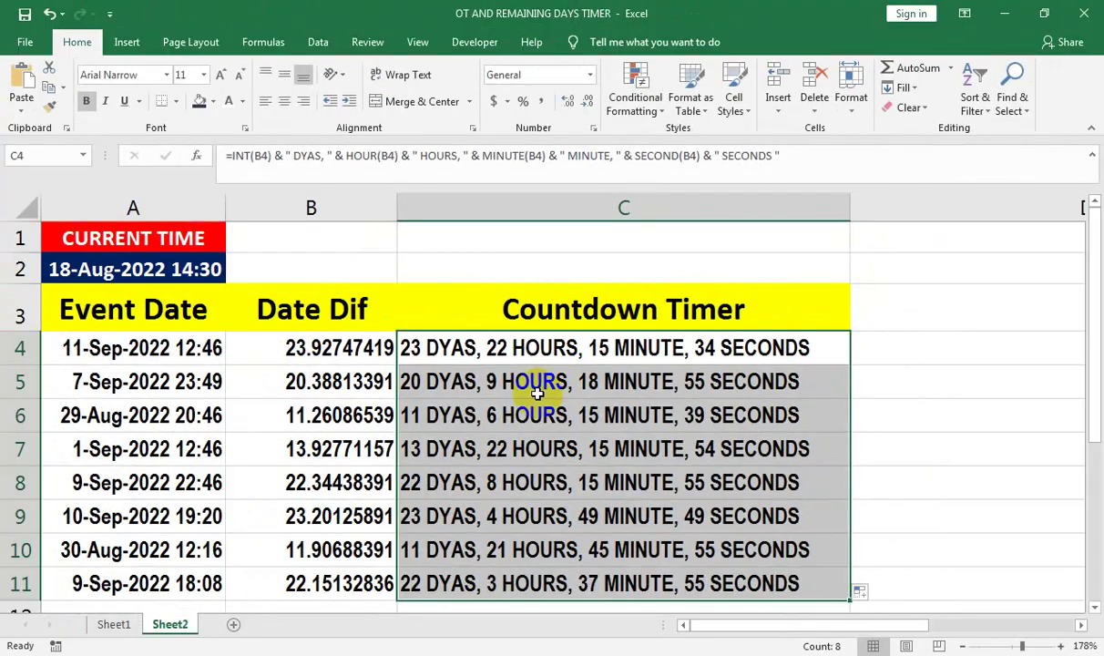
pyautogui.click(509, 453)
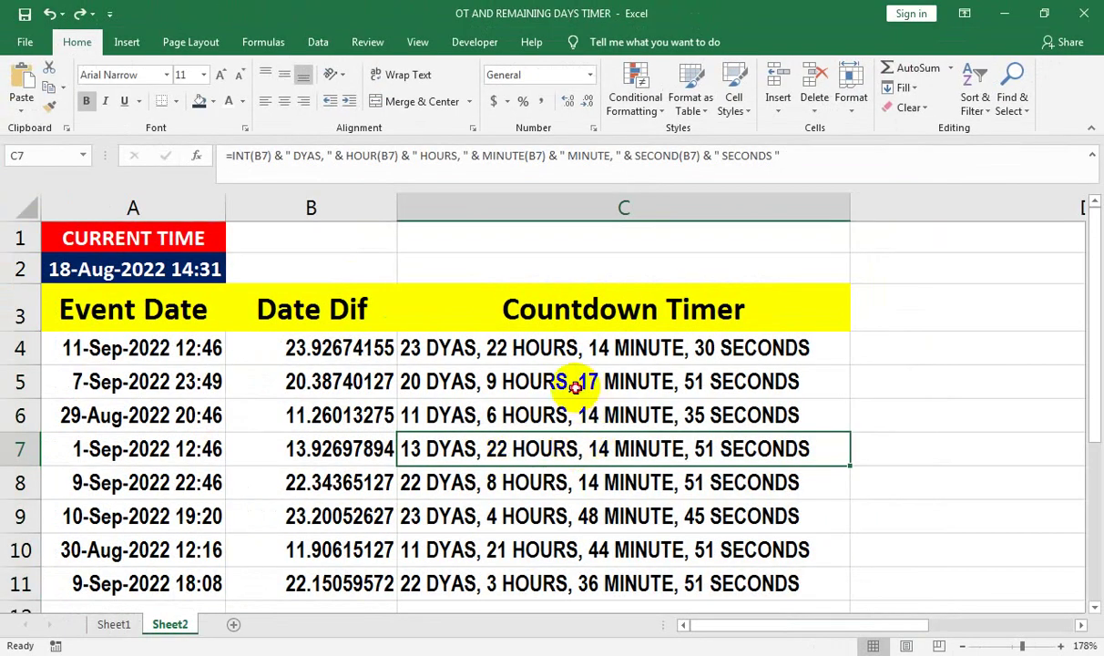
pyautogui.click(524, 379)
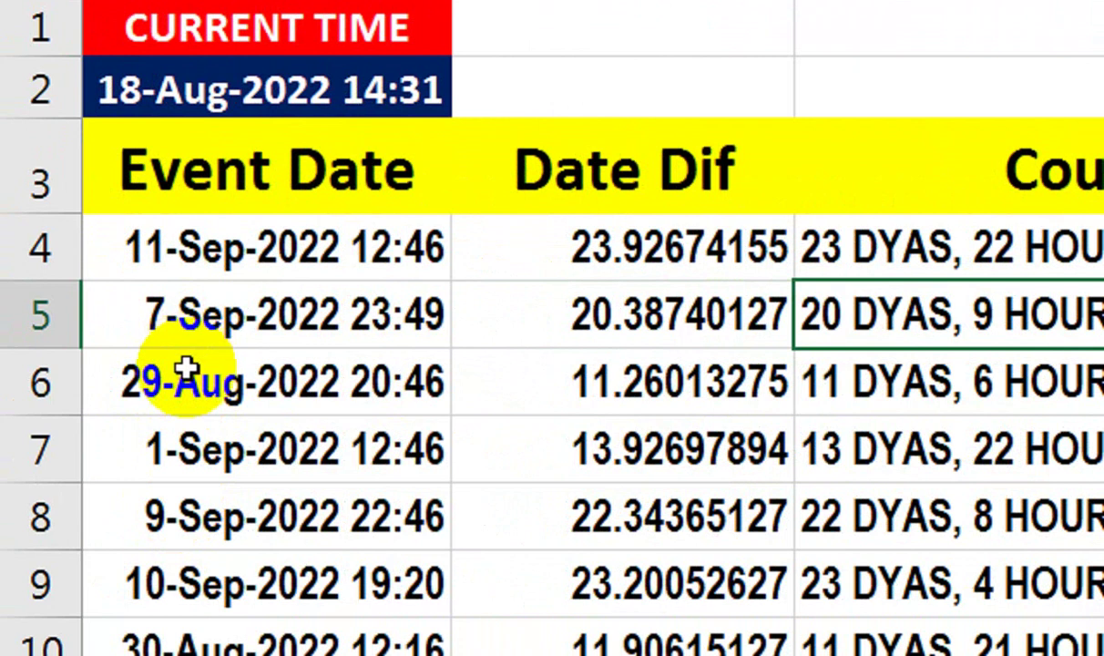
# Change the event date in A6 to 8/18/2022, keeping the time 8:46:15 PM
pyautogui.doubleClick(153, 380)
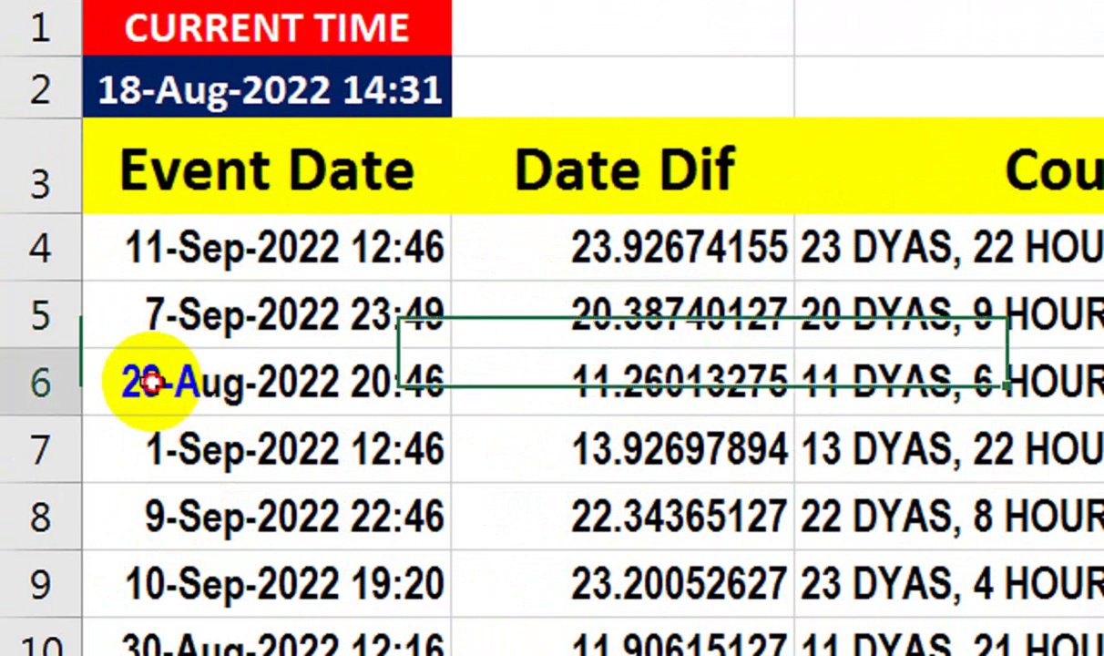
pyautogui.moveTo(156, 368); pyautogui.dragTo(126, 386)
pyautogui.write('18/2022  8:46:15 PM')
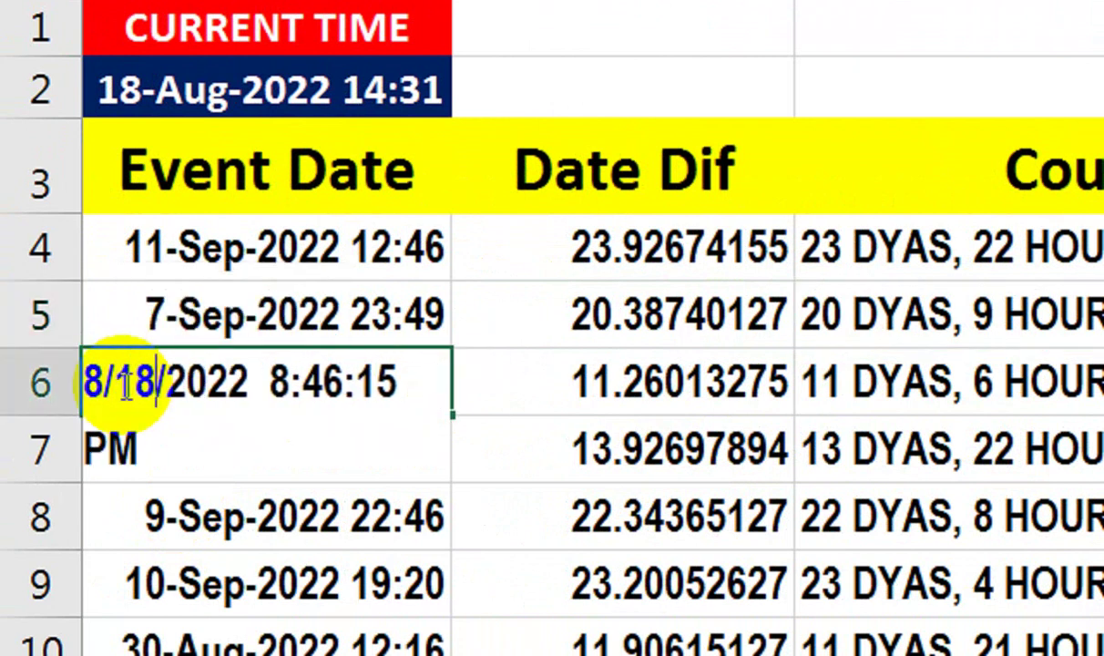
pyautogui.press('Return')
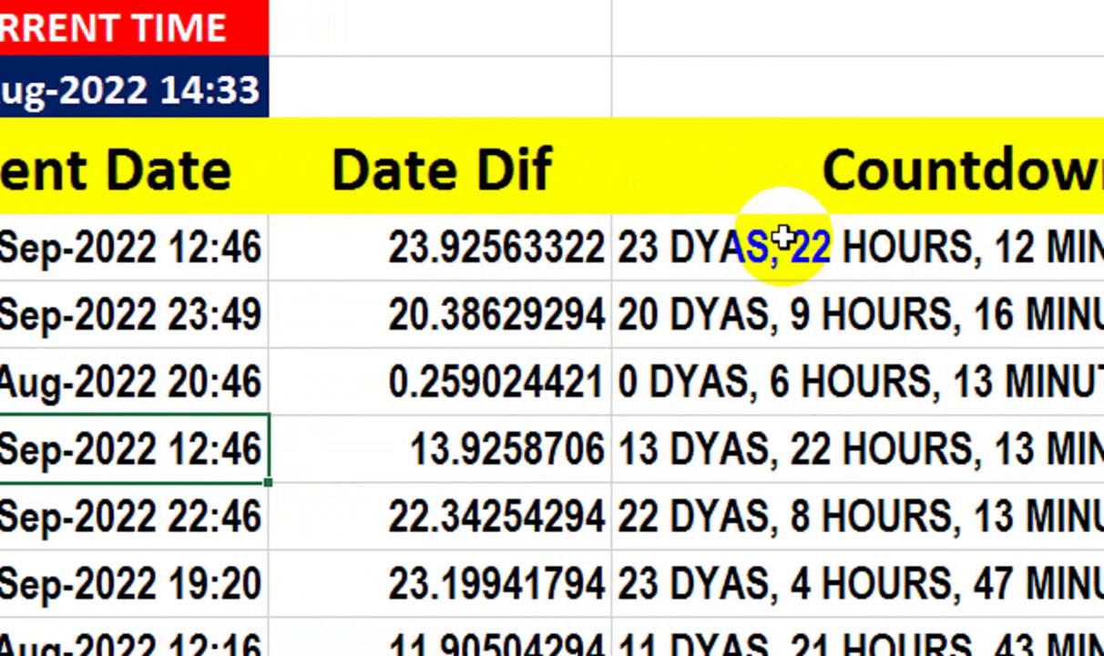
# Wrap the days part of the C4 formula as IF(INT(B4)>0,INT(B4) & " DYAS, " ,"" )
pyautogui.click(942, 242)
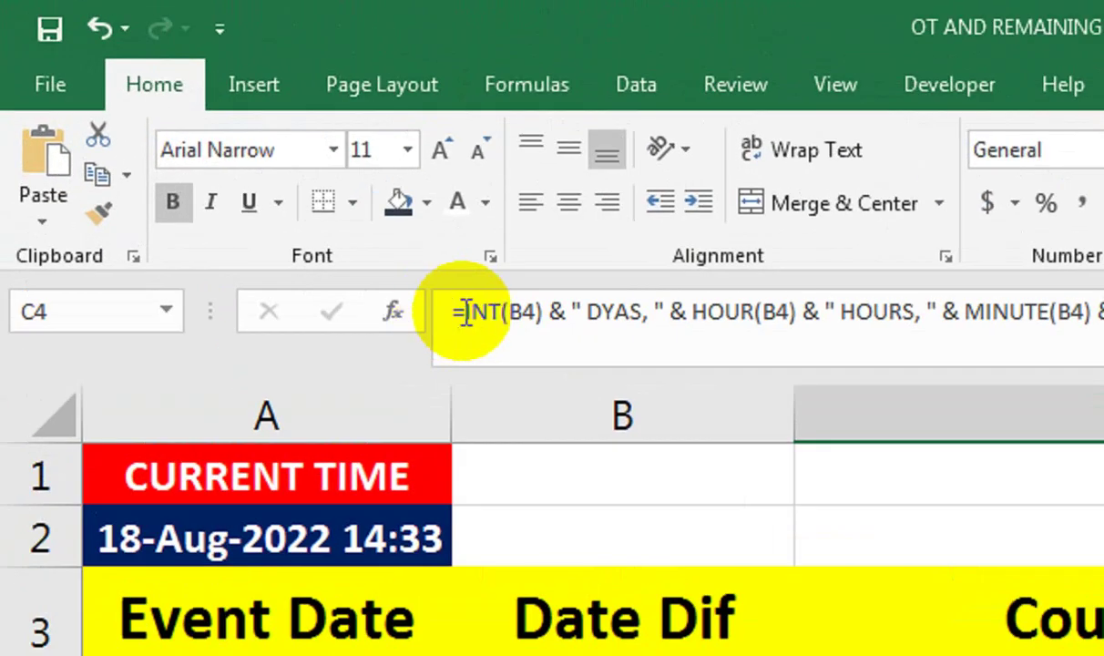
pyautogui.click(231, 156)
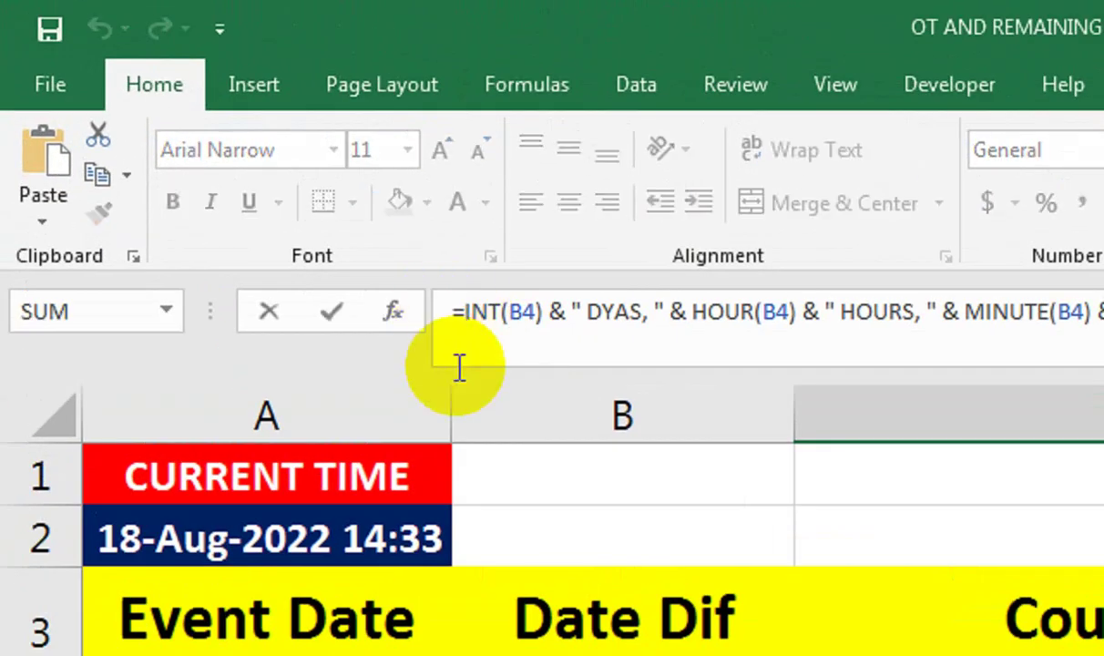
pyautogui.write('IF(')
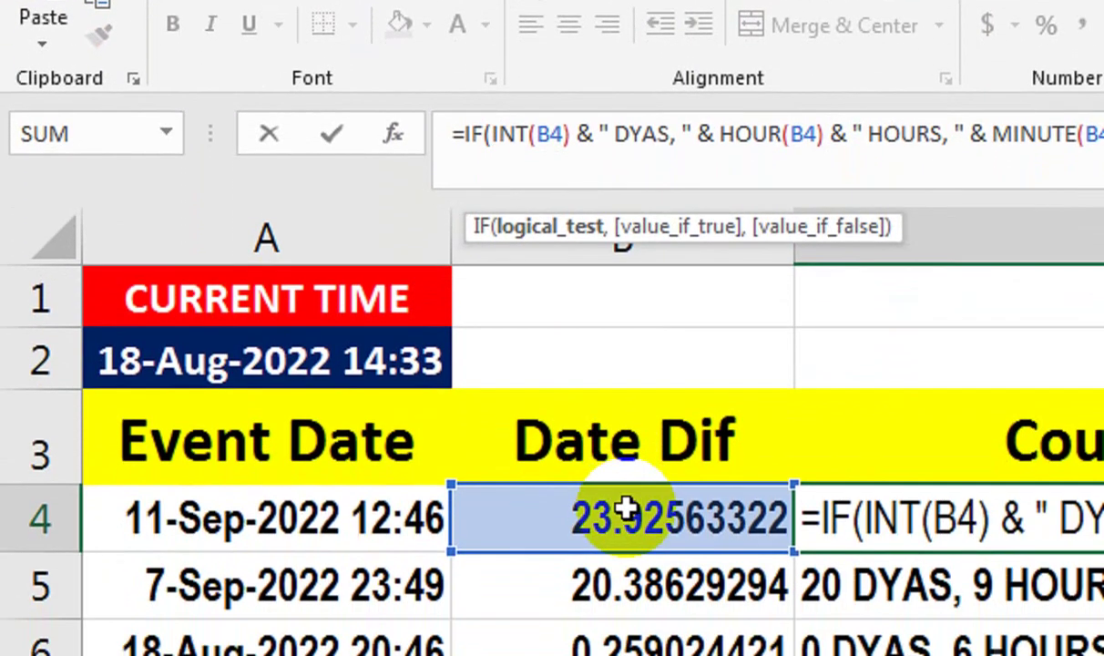
pyautogui.write('INT(INT(B4) &')
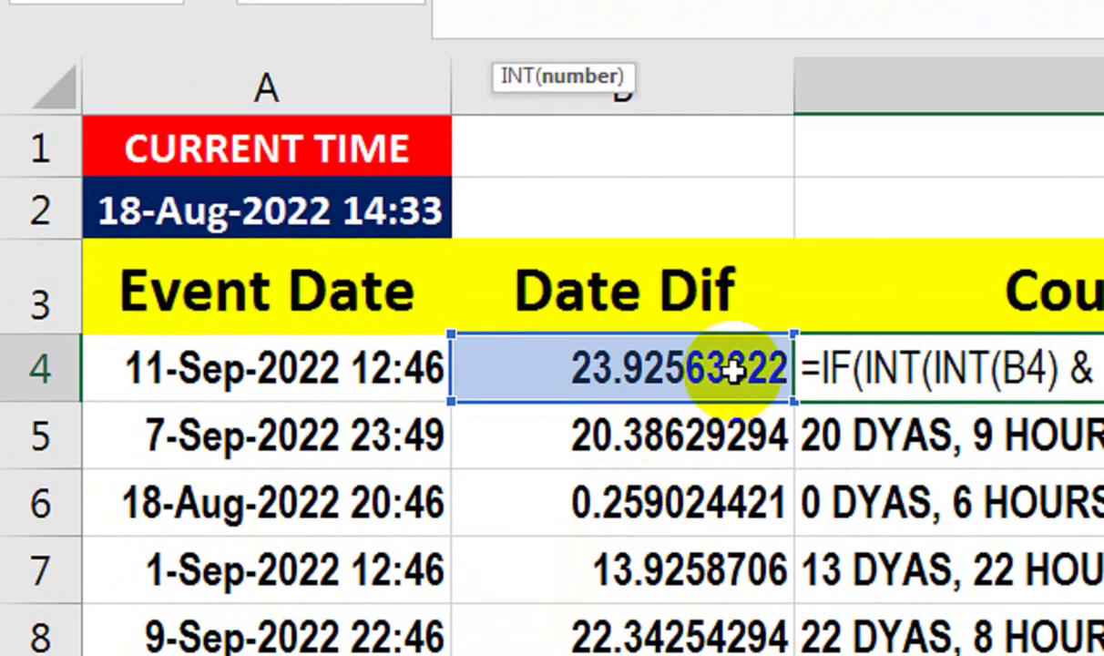
pyautogui.click(734, 502)
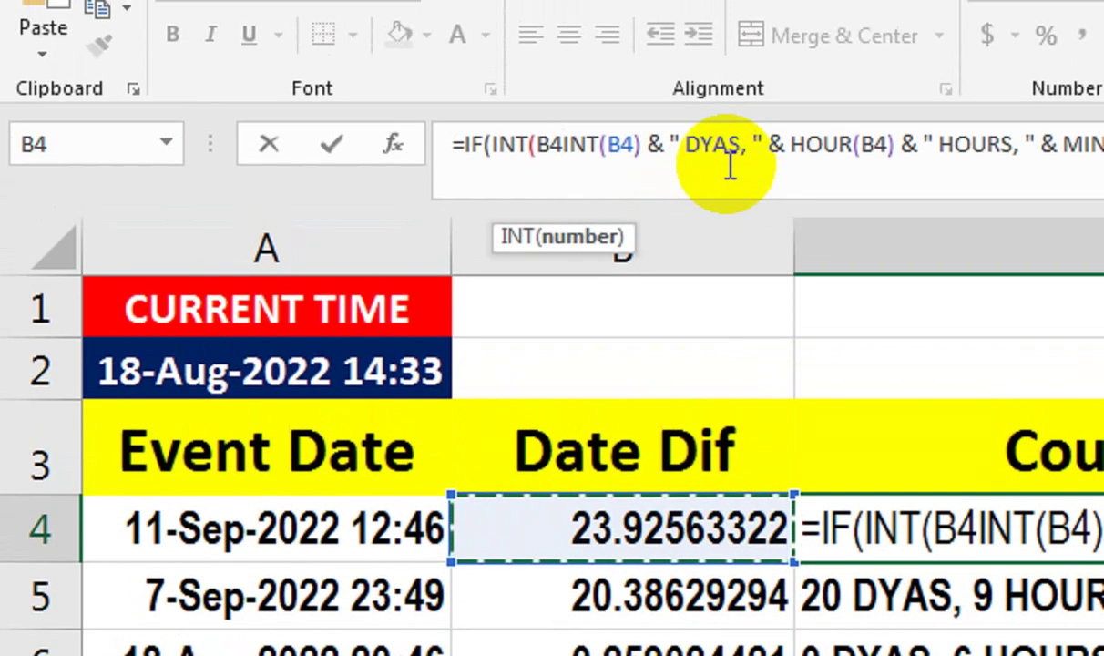
pyautogui.write(')>0')
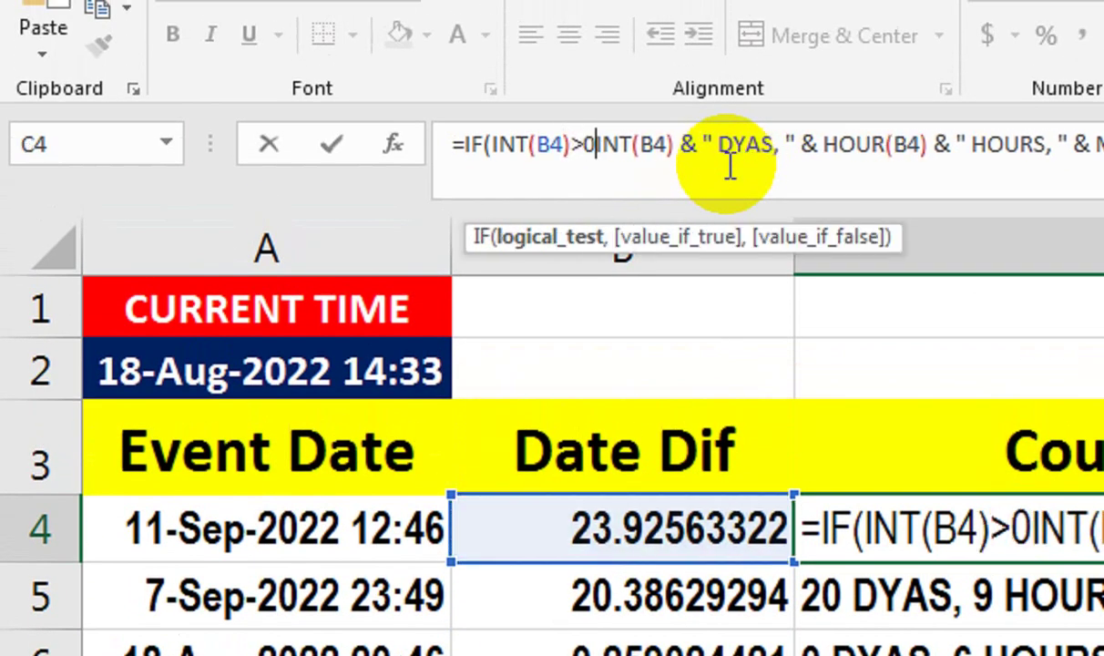
pyautogui.write(',')
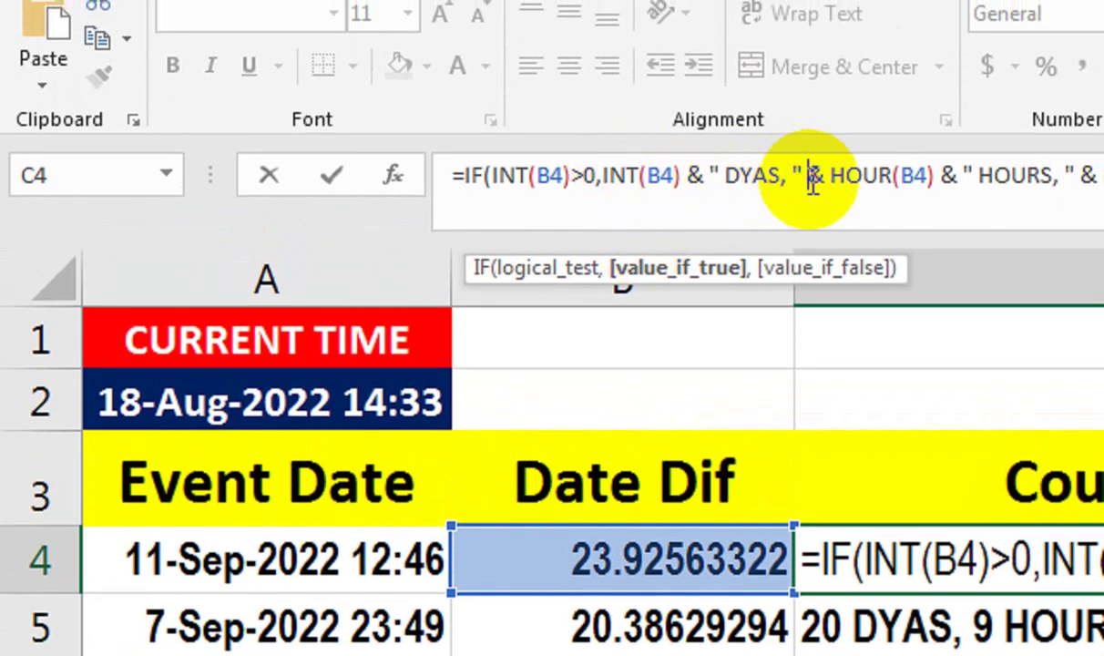
pyautogui.write(',')
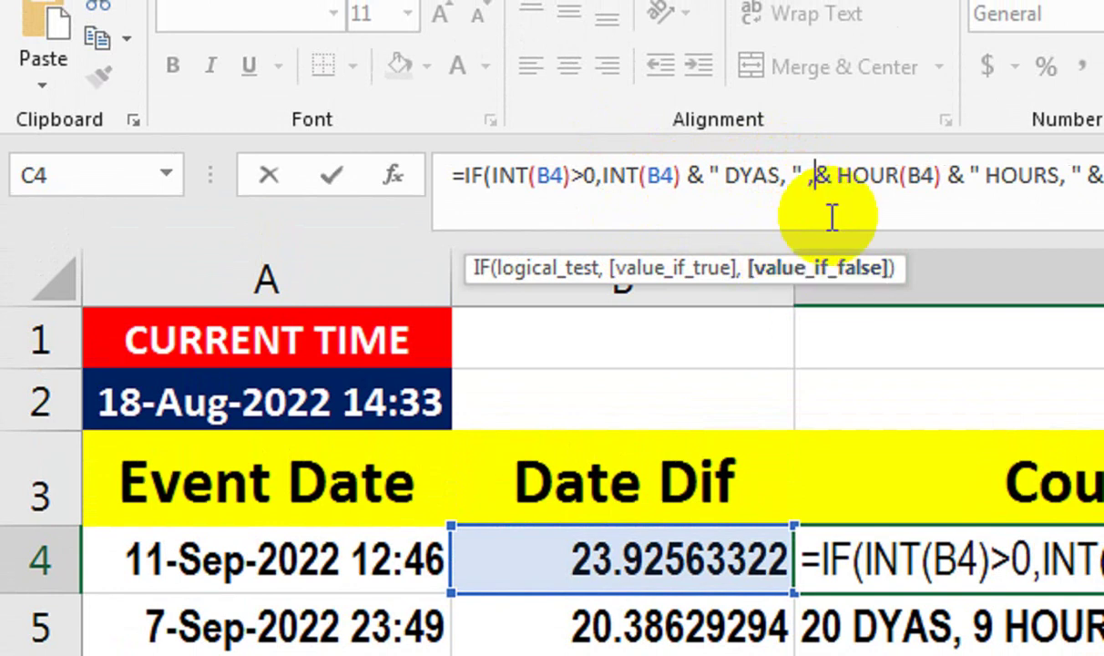
pyautogui.write('""')
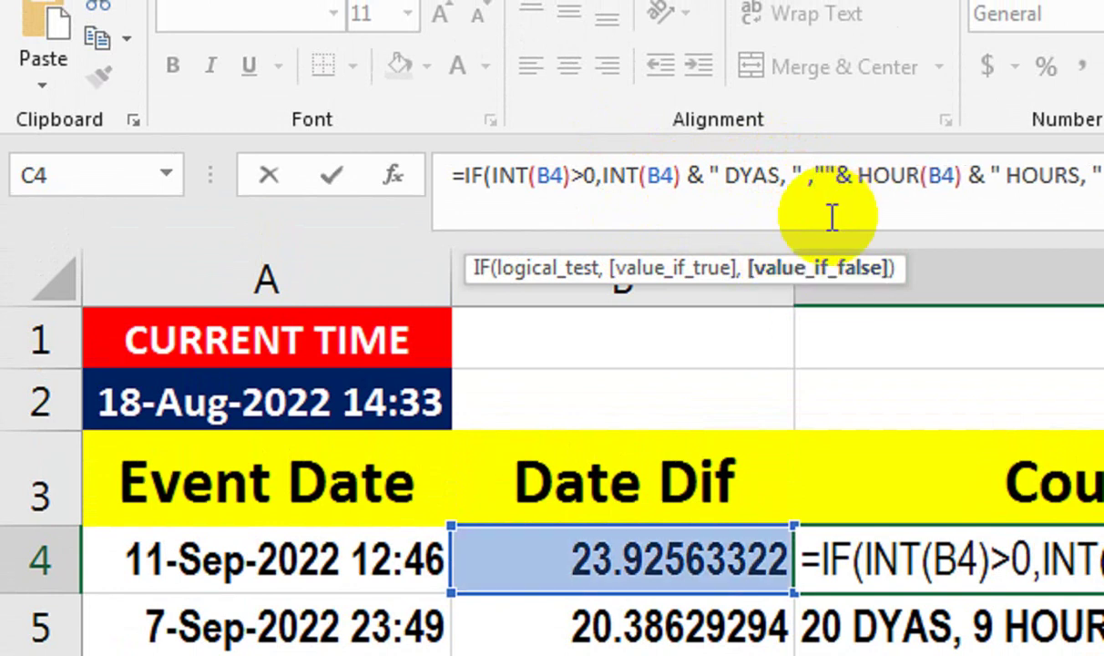
pyautogui.write(' )')
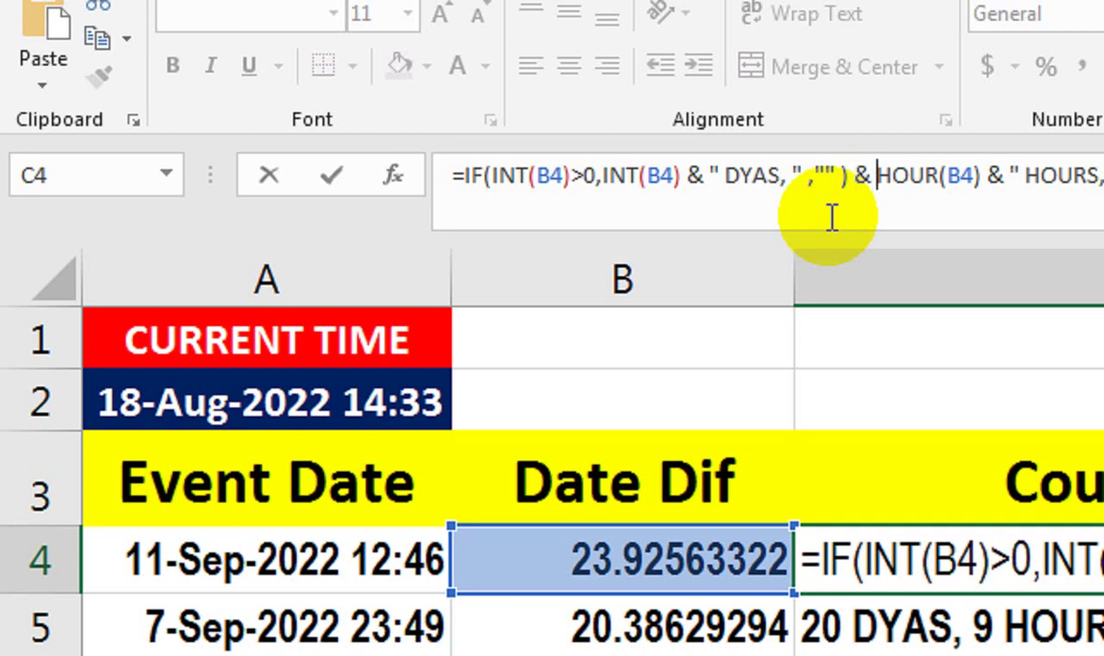
# Wrap the hours part of the C4 formula as IF(HOUR(B4)>0, HOUR(B4) & " HOURS, " ,"" )
pyautogui.write('IF(')
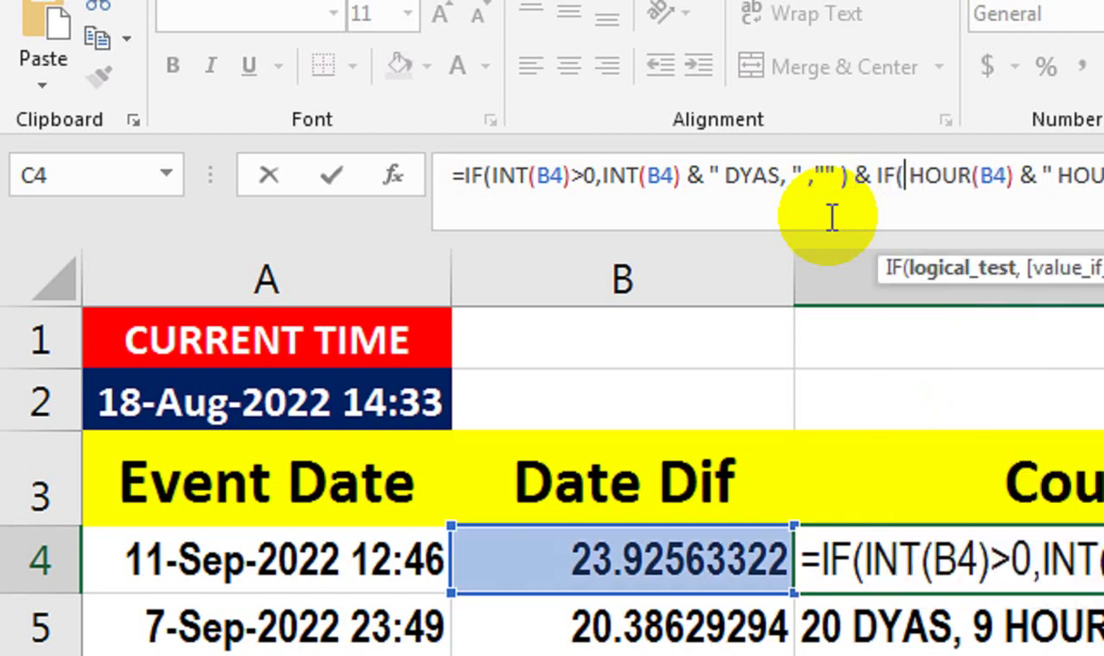
pyautogui.write('HOUR(')
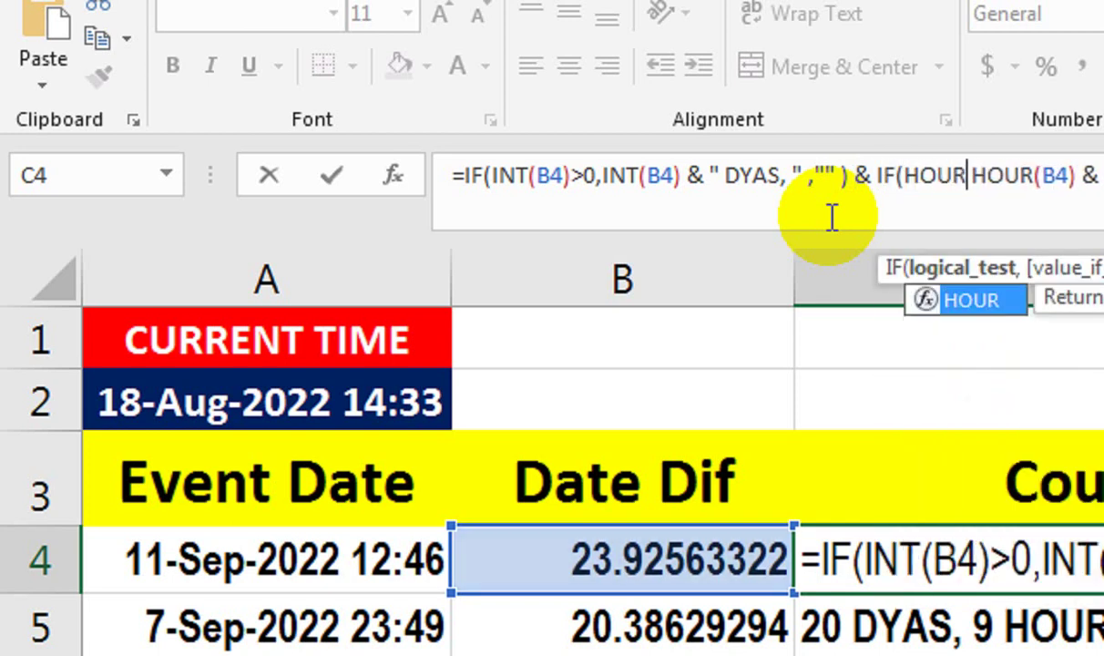
pyautogui.click(715, 557)
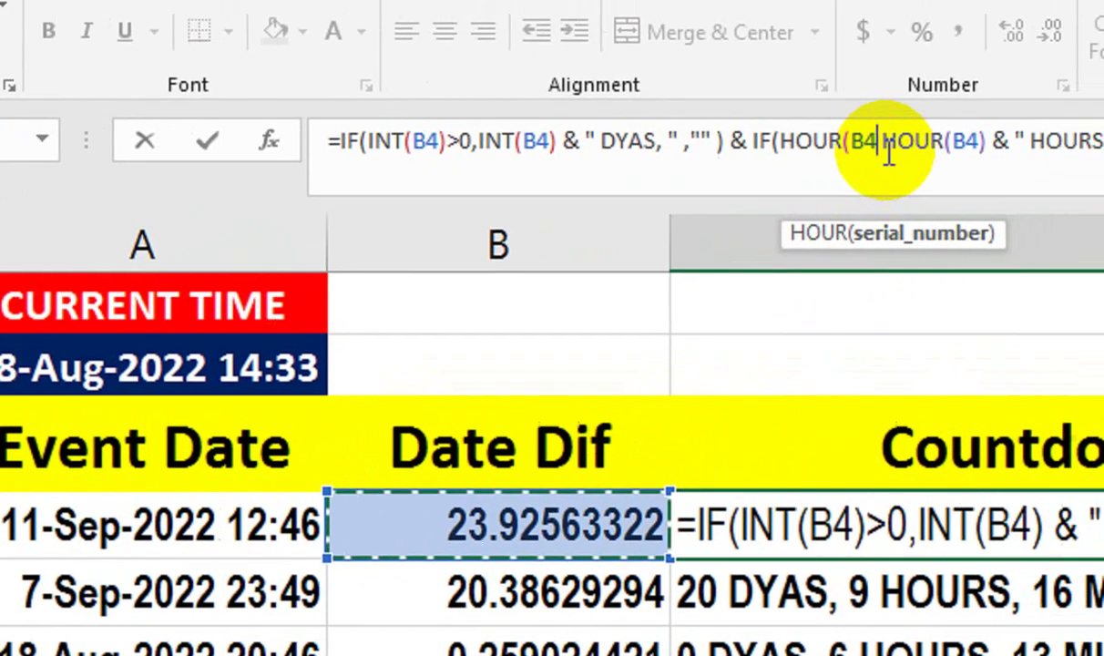
pyautogui.write(')')
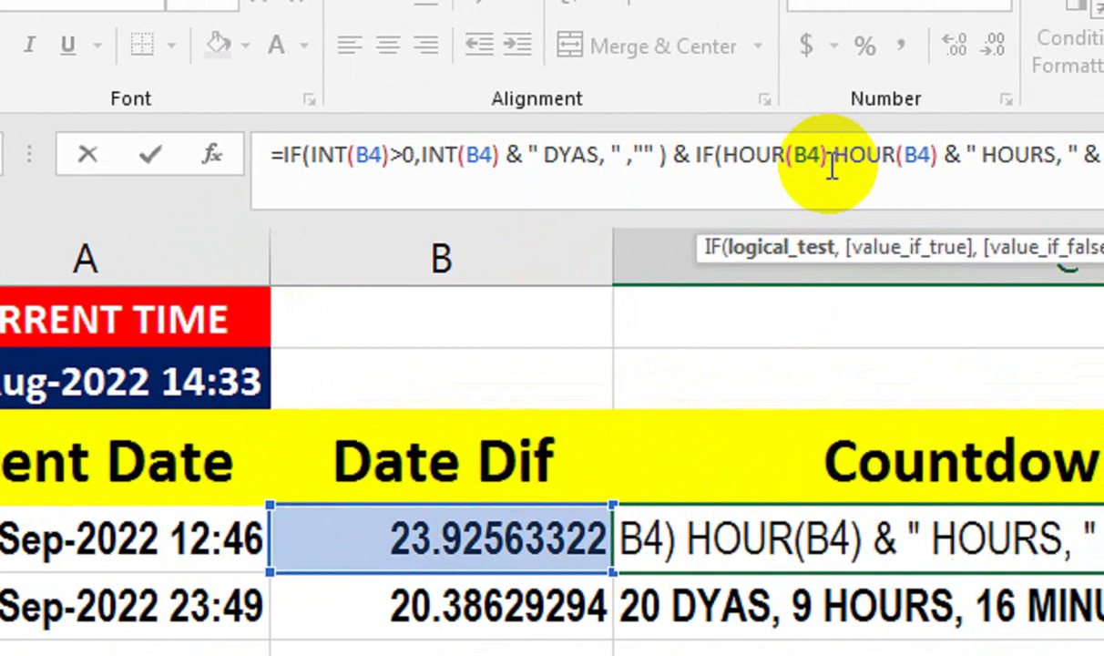
pyautogui.write('>0')
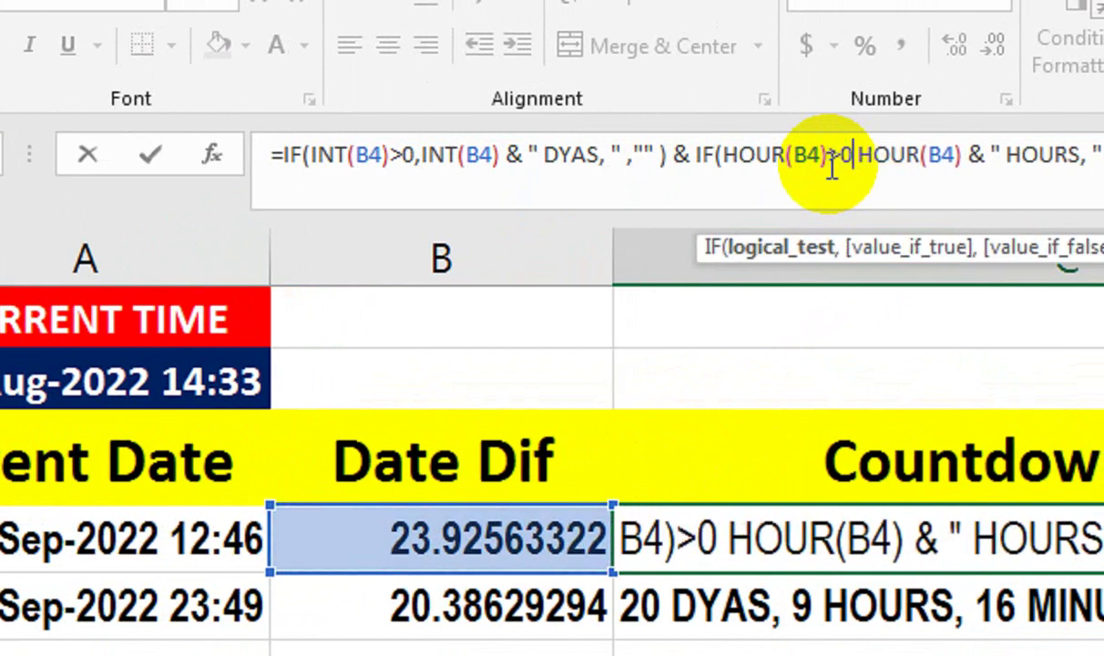
pyautogui.write(',')
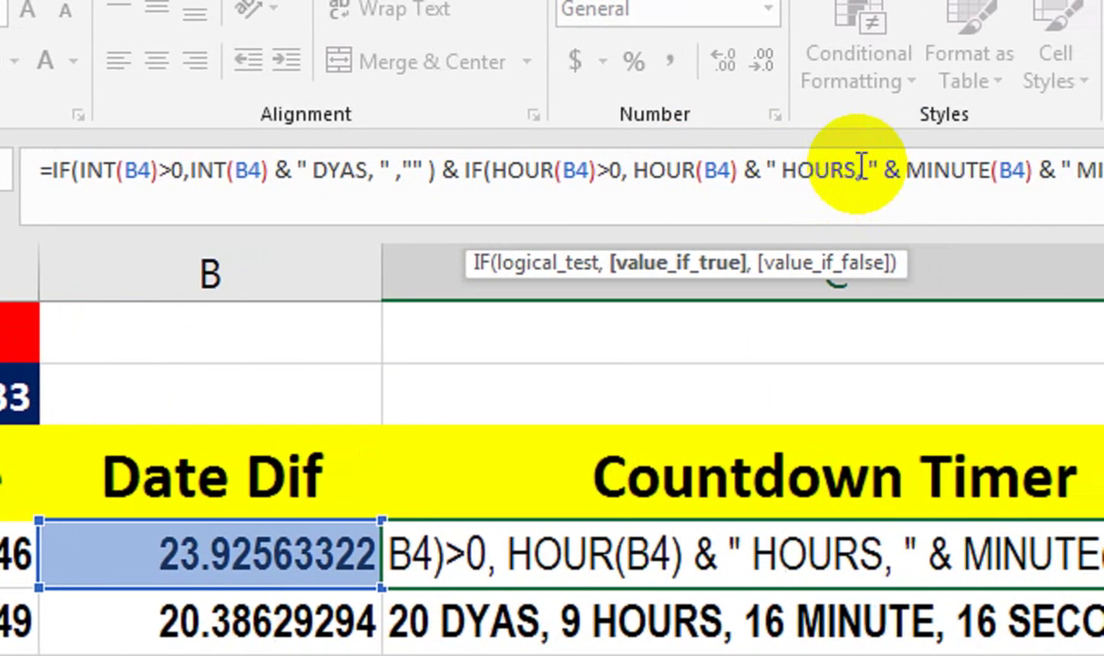
pyautogui.write(',')
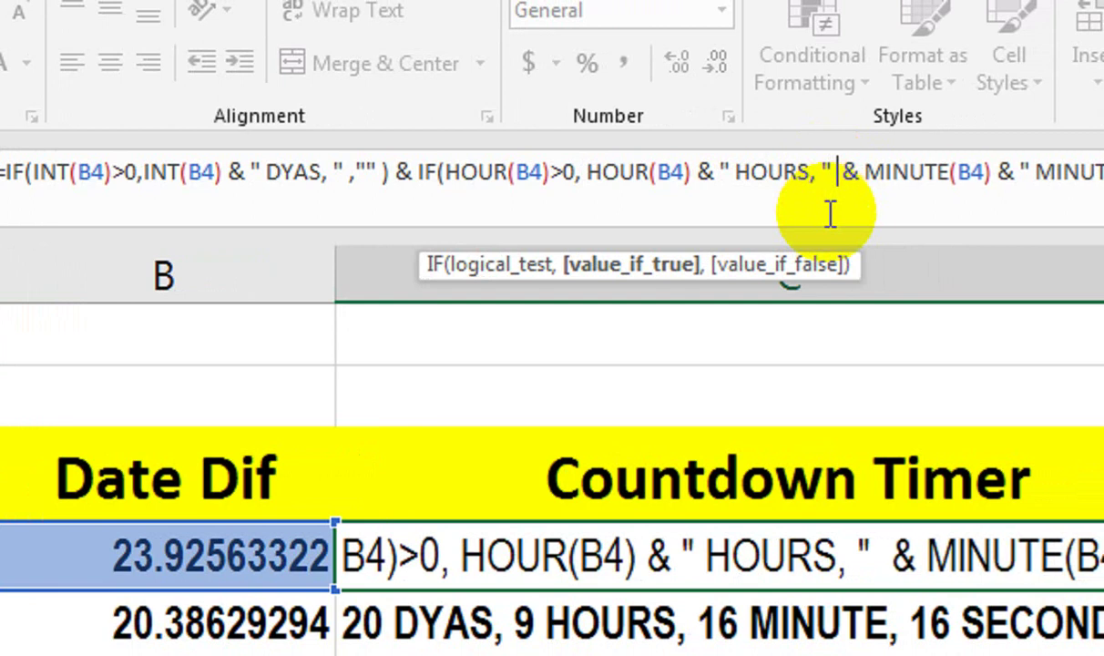
pyautogui.write('"" )')
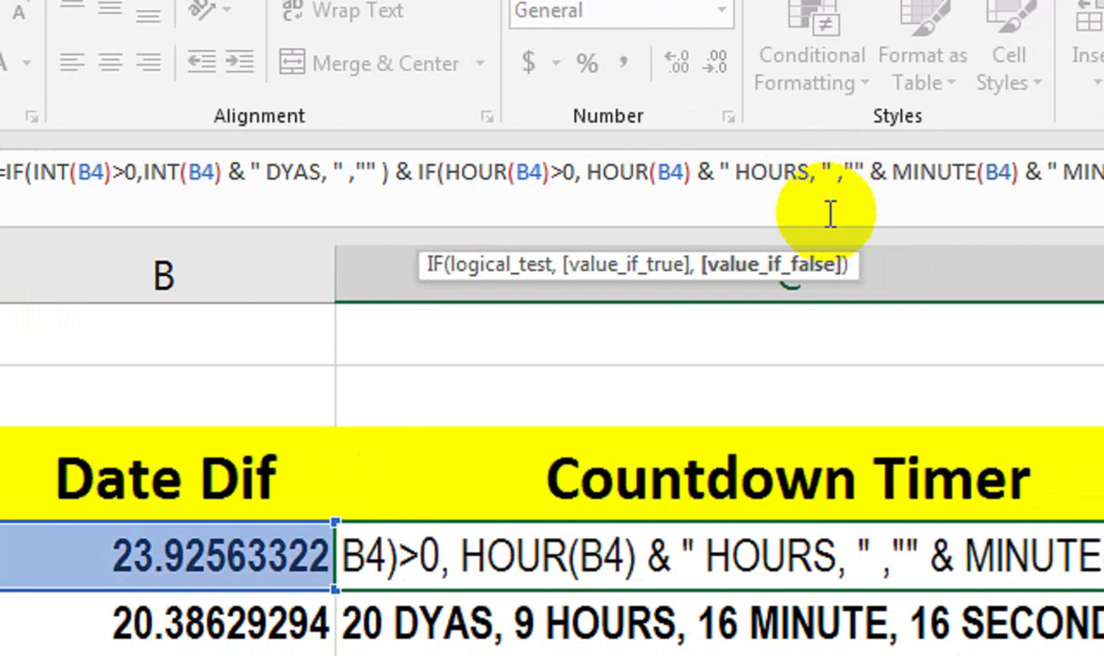
pyautogui.write('  & ')
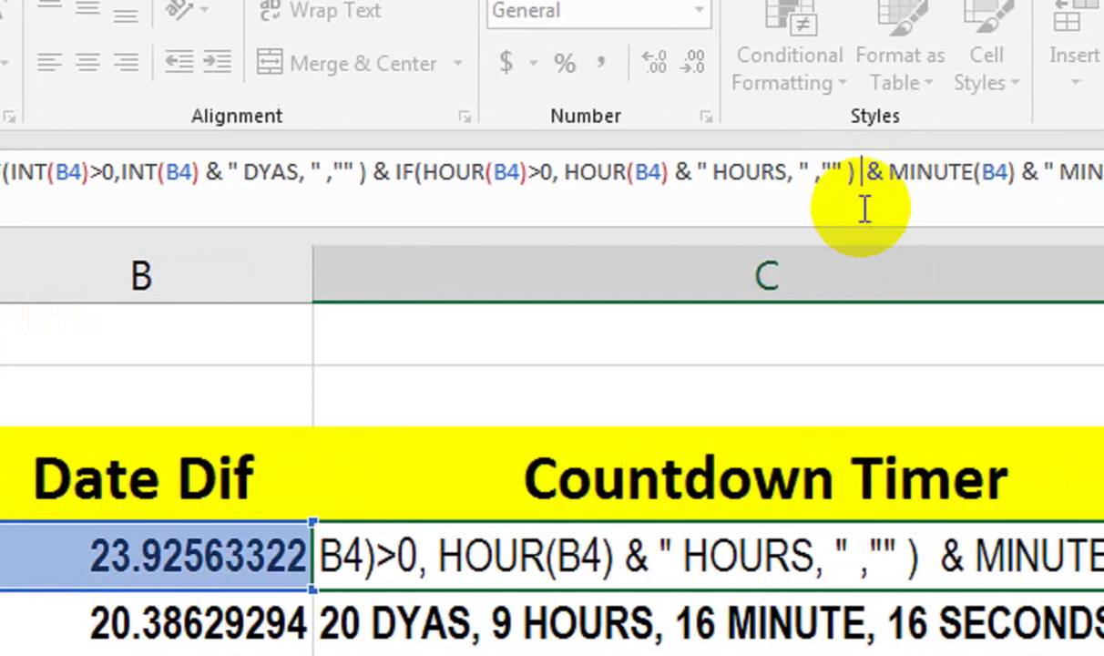
# Wrap the minutes part of the C4 formula as IF(MINUTE(B4)>0, MINUTE(B4) & " MINUTE, " , "" )
pyautogui.write('IF(')
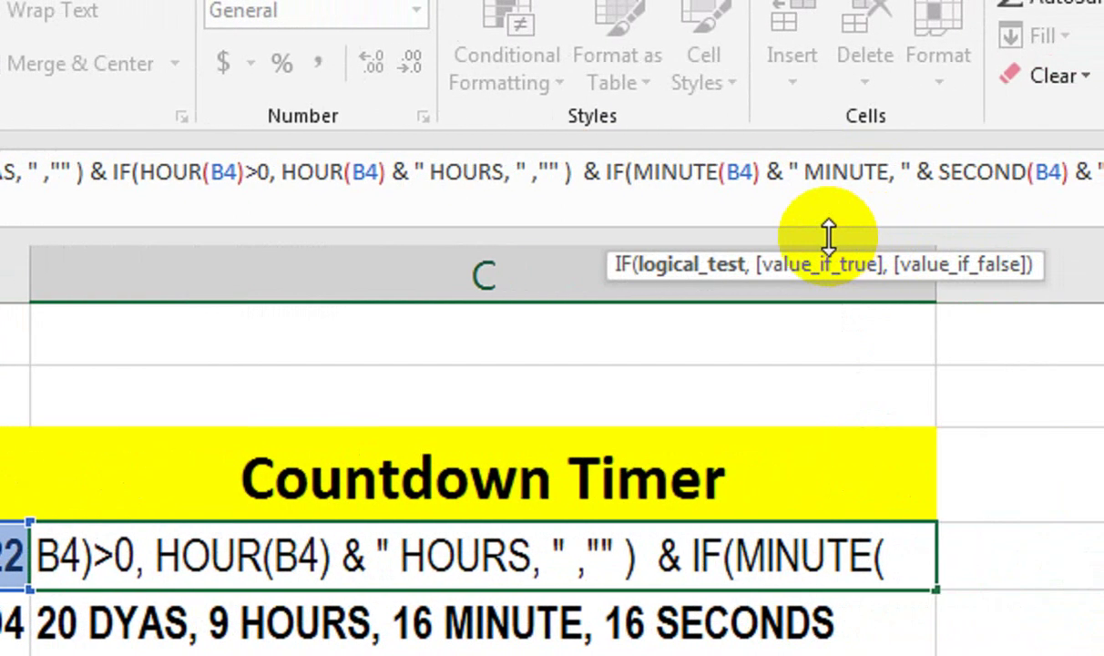
pyautogui.write('MIN')
pyautogui.press('Down')
pyautogui.press('Down')
pyautogui.press('Down')
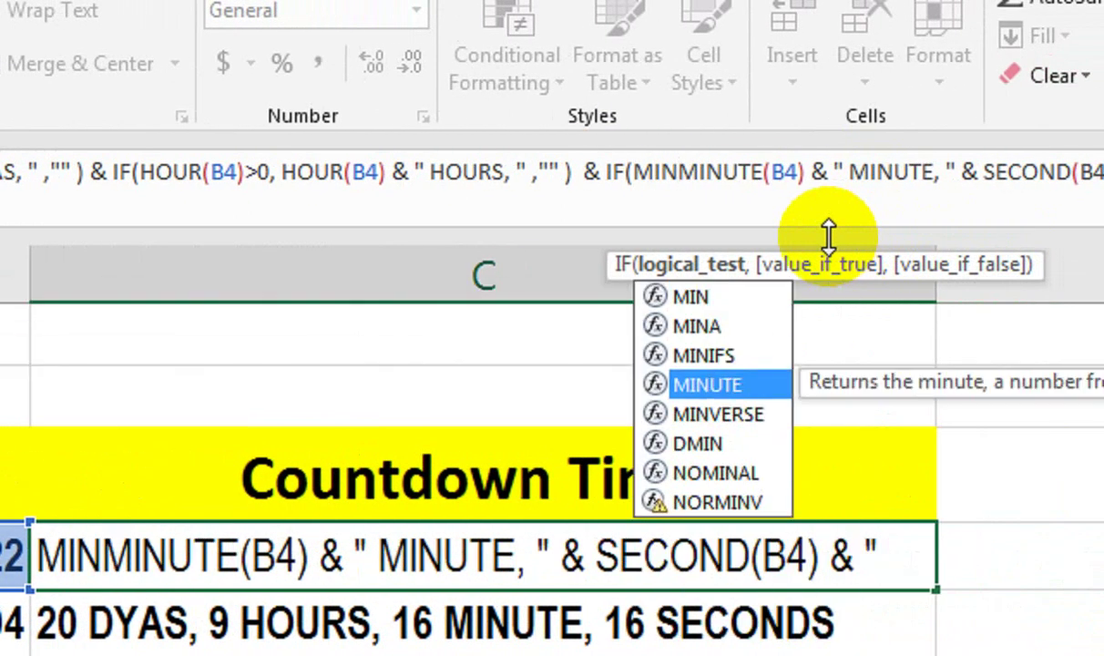
pyautogui.press('Tab')
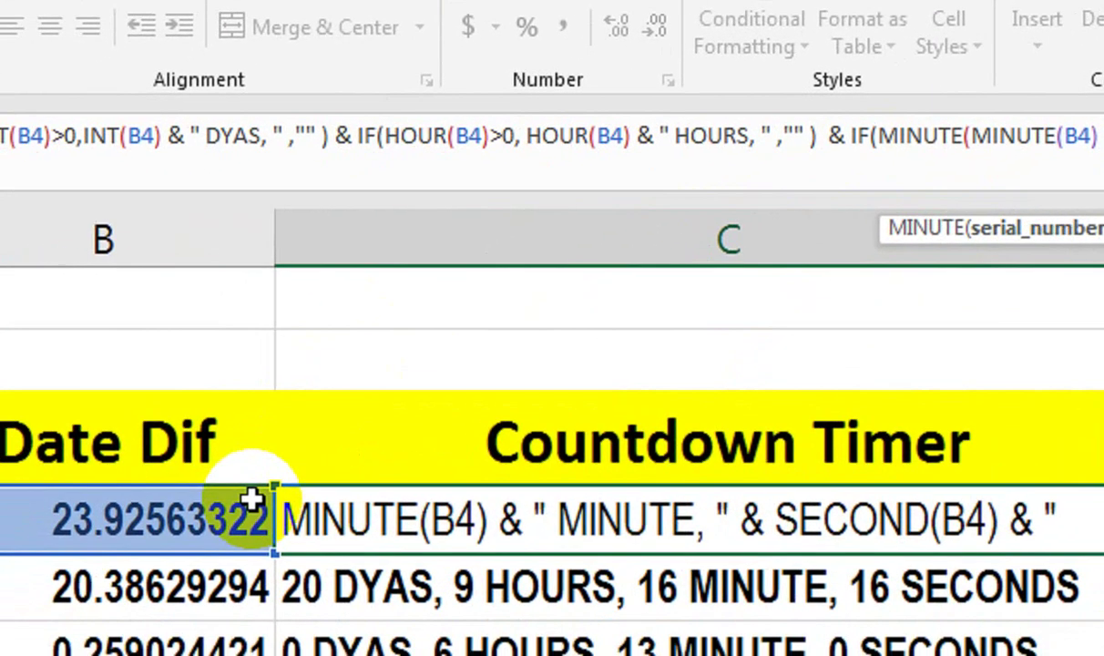
pyautogui.click(14, 556)
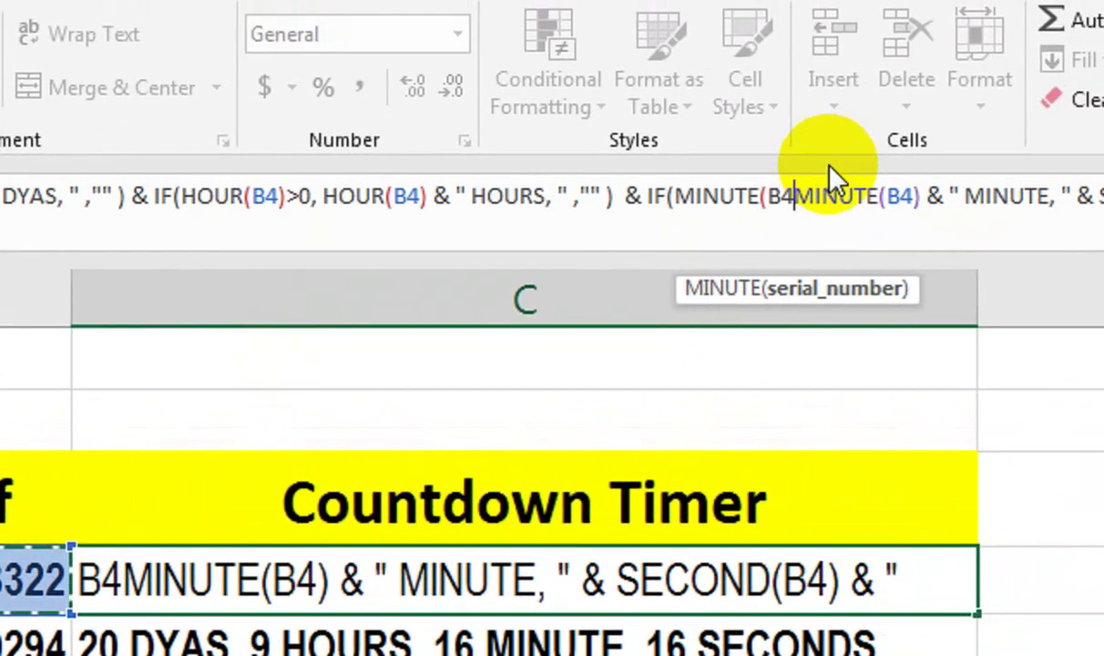
pyautogui.write(')>0')
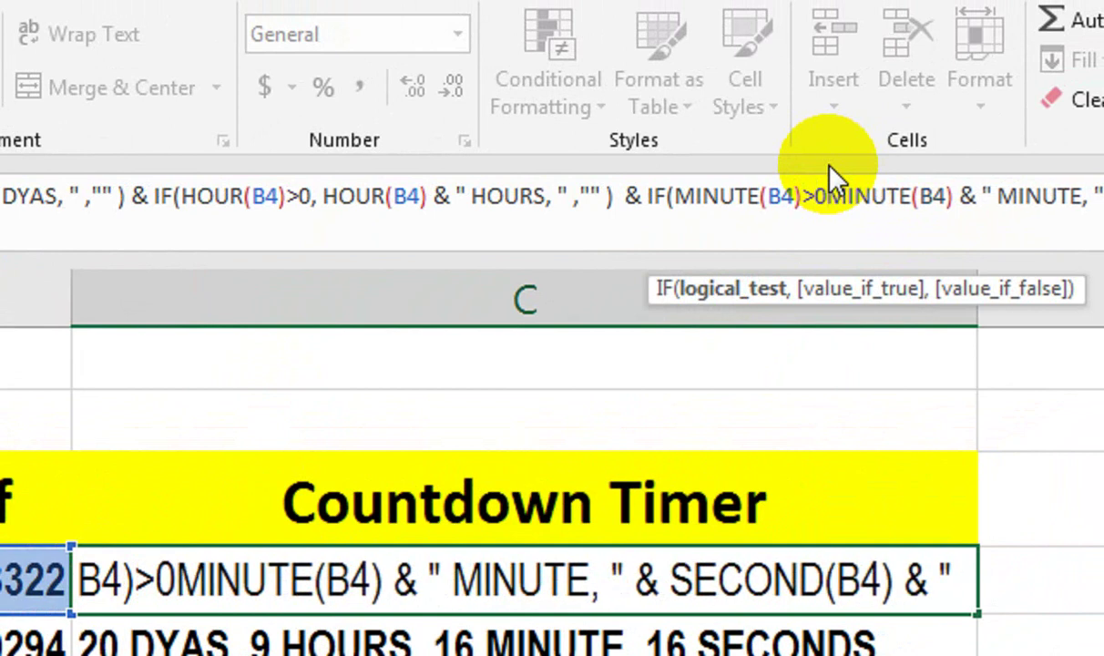
pyautogui.write(',')
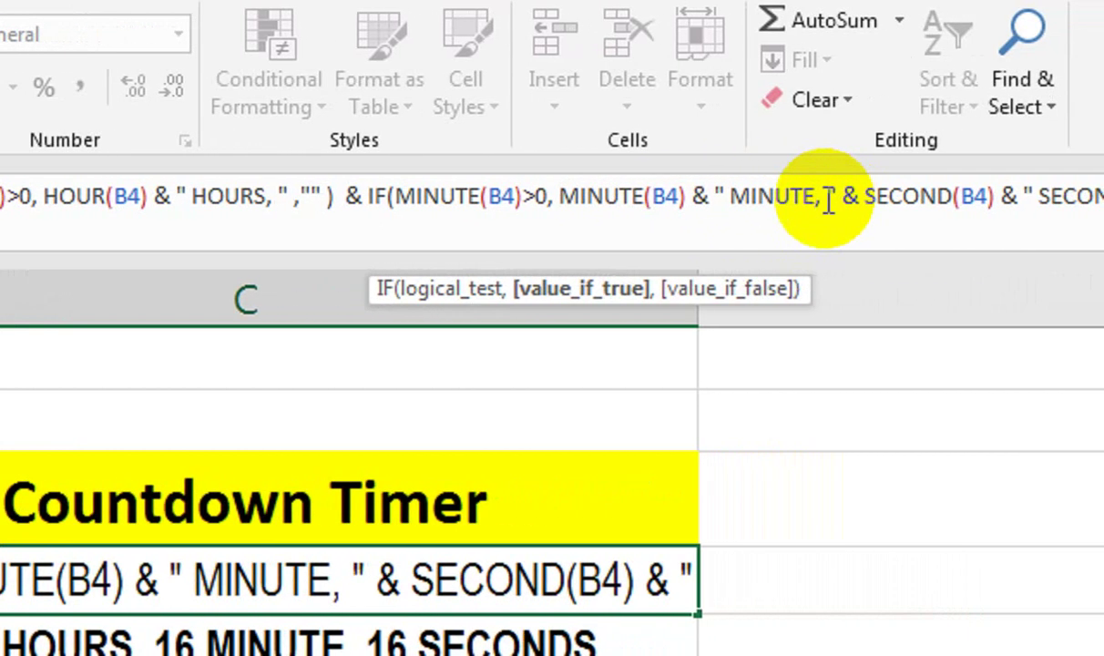
pyautogui.click(826, 198)
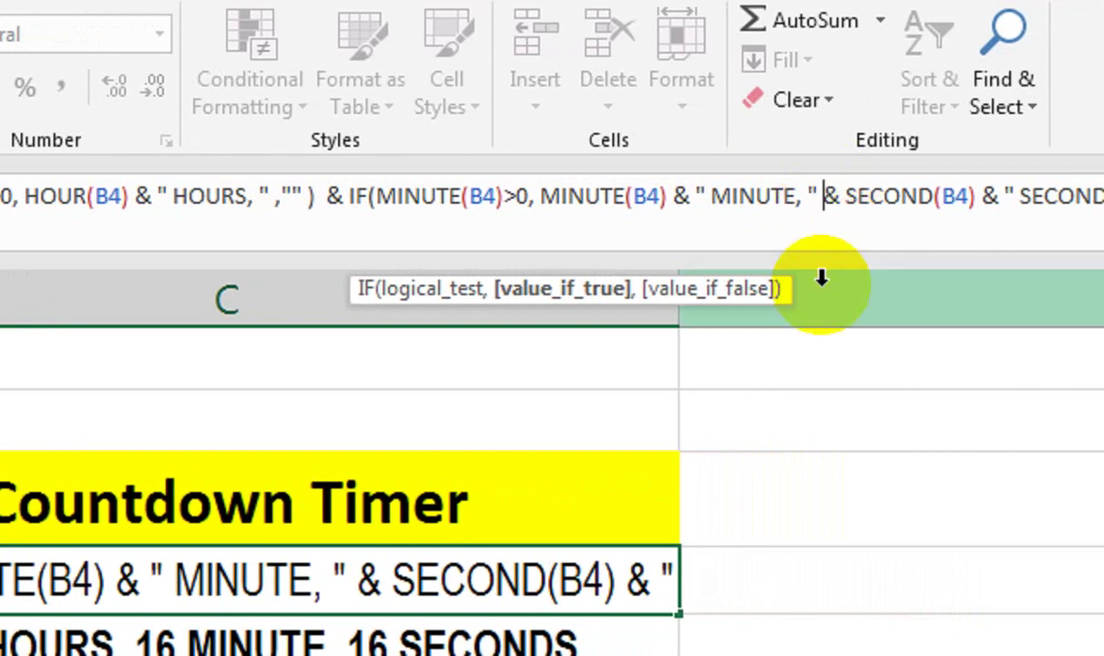
pyautogui.write(', ""')
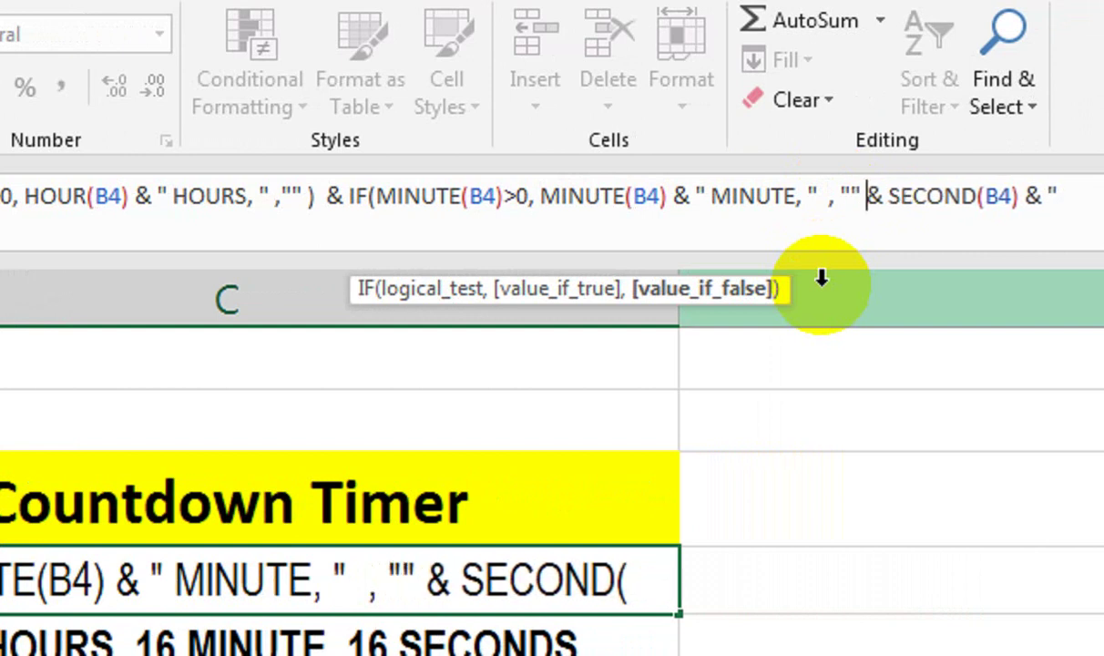
pyautogui.write(' )')
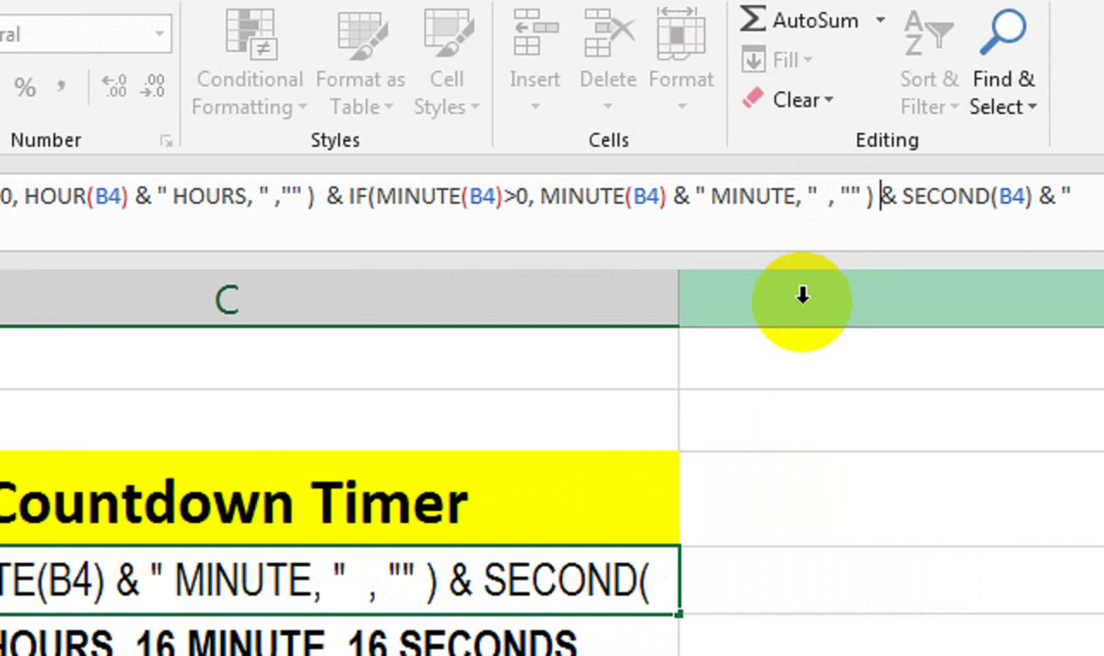
# Change the minutes label inside the C4 formula to " MINUTES AND, "
pyautogui.click(798, 200)
pyautogui.write('S ')
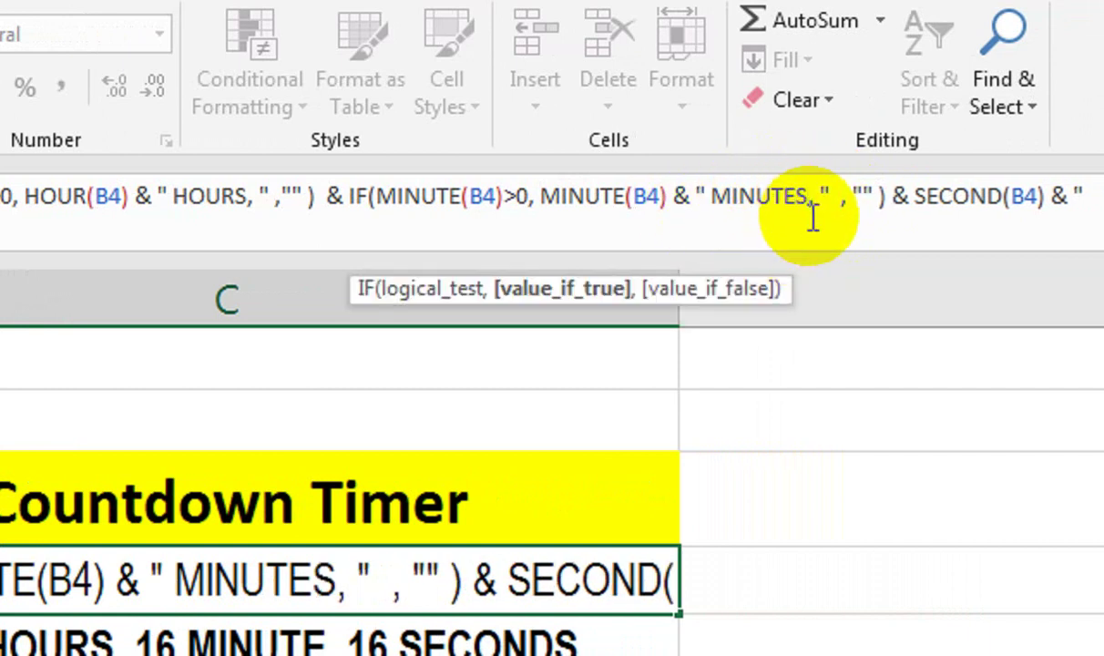
pyautogui.write('AND')
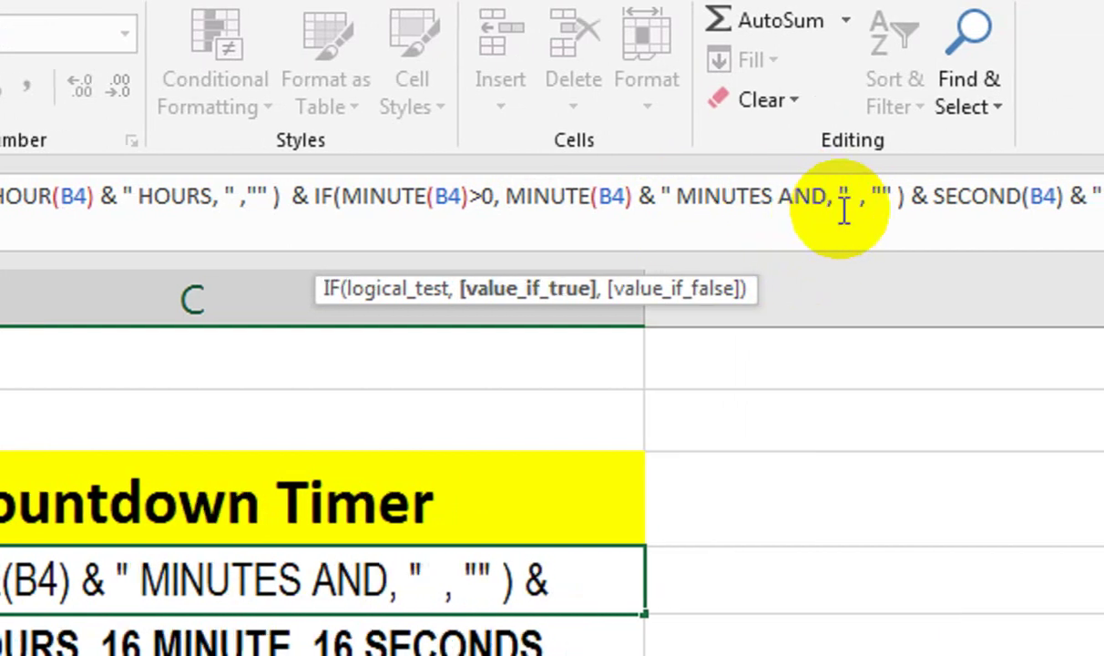
# Wrap the seconds part of the C4 formula as IF(SECOND(B4)>0, SECOND(B4) & " SECONDS " ,"")
pyautogui.click(895, 191)
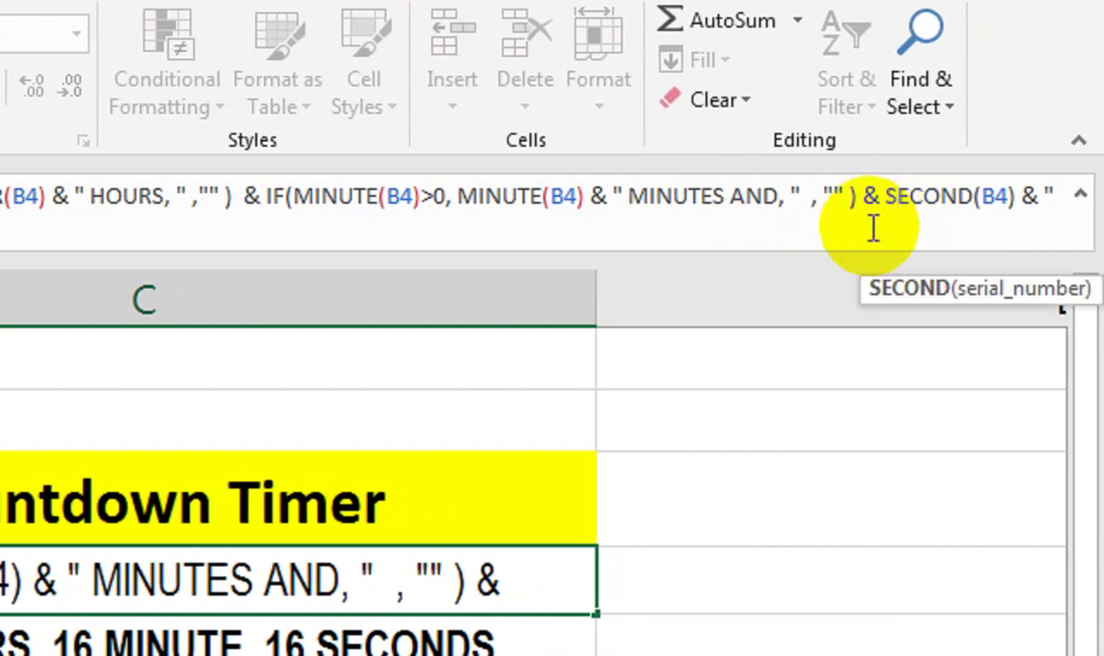
pyautogui.click(890, 198)
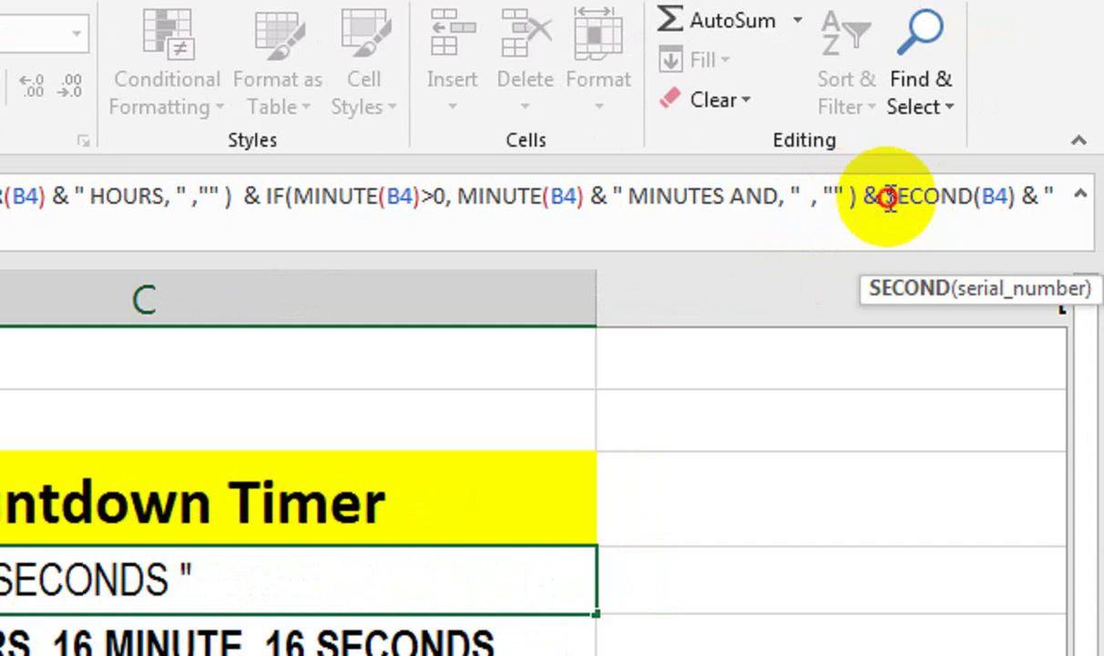
pyautogui.write('IF(')
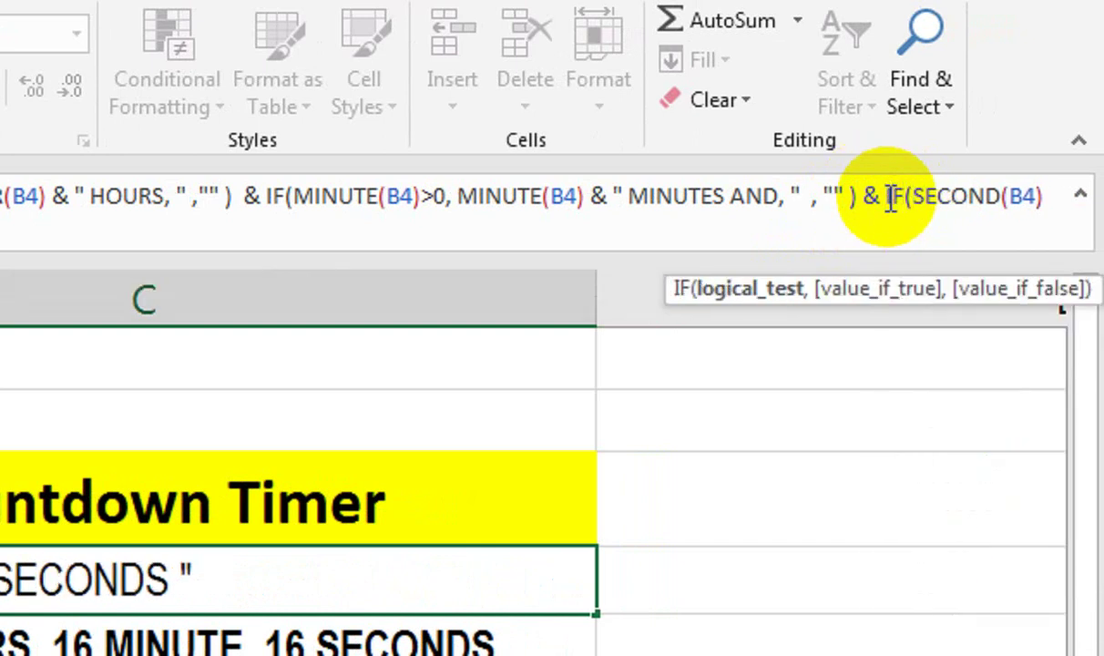
pyautogui.write('SE')
pyautogui.press('Down')
pyautogui.press('Down')
pyautogui.press('Down')
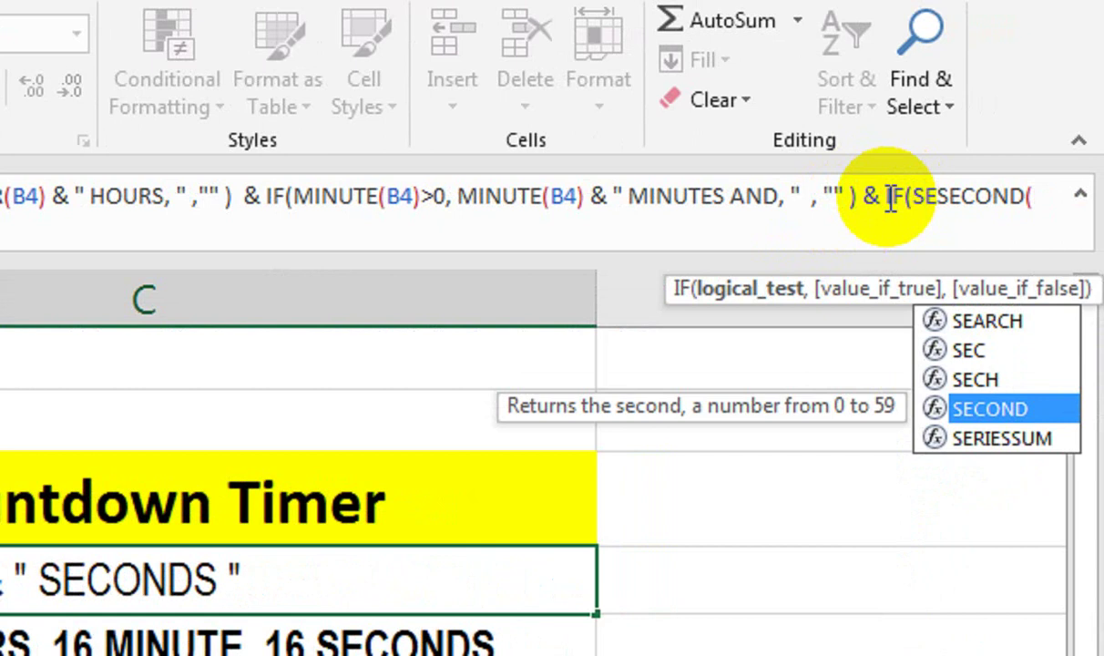
pyautogui.press('Tab')
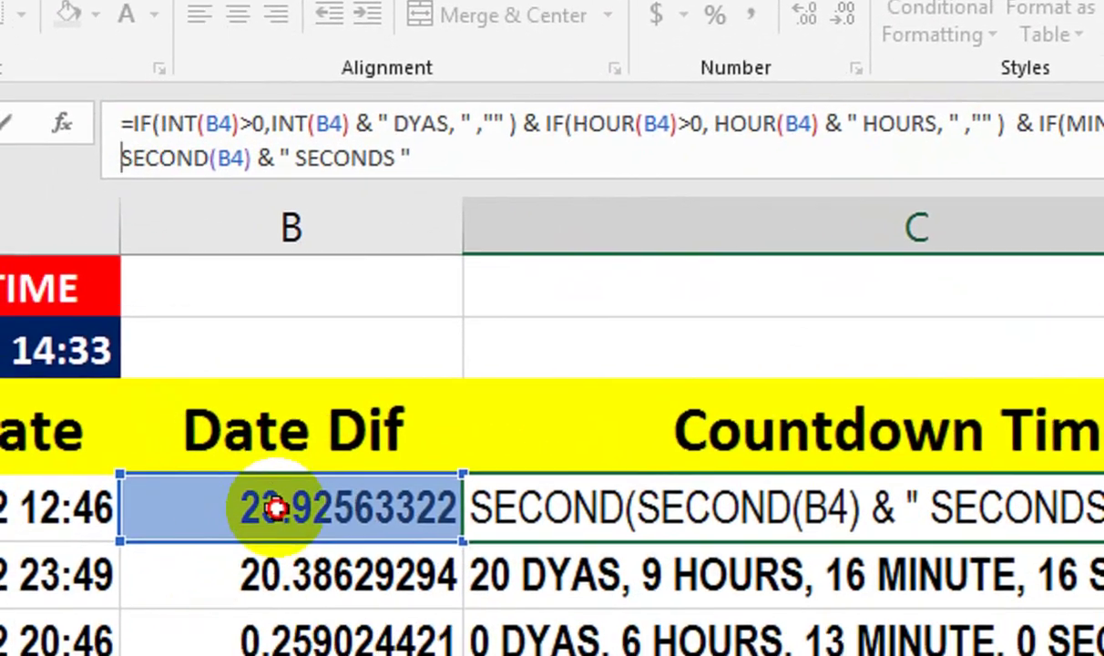
pyautogui.click(273, 507)
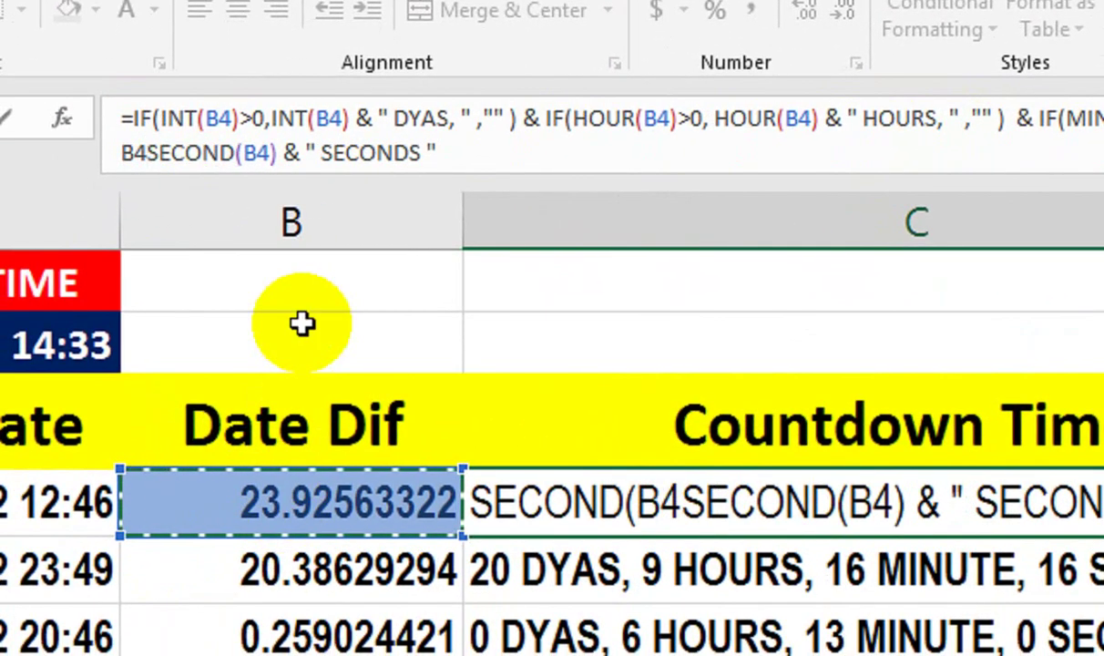
pyautogui.write(')')
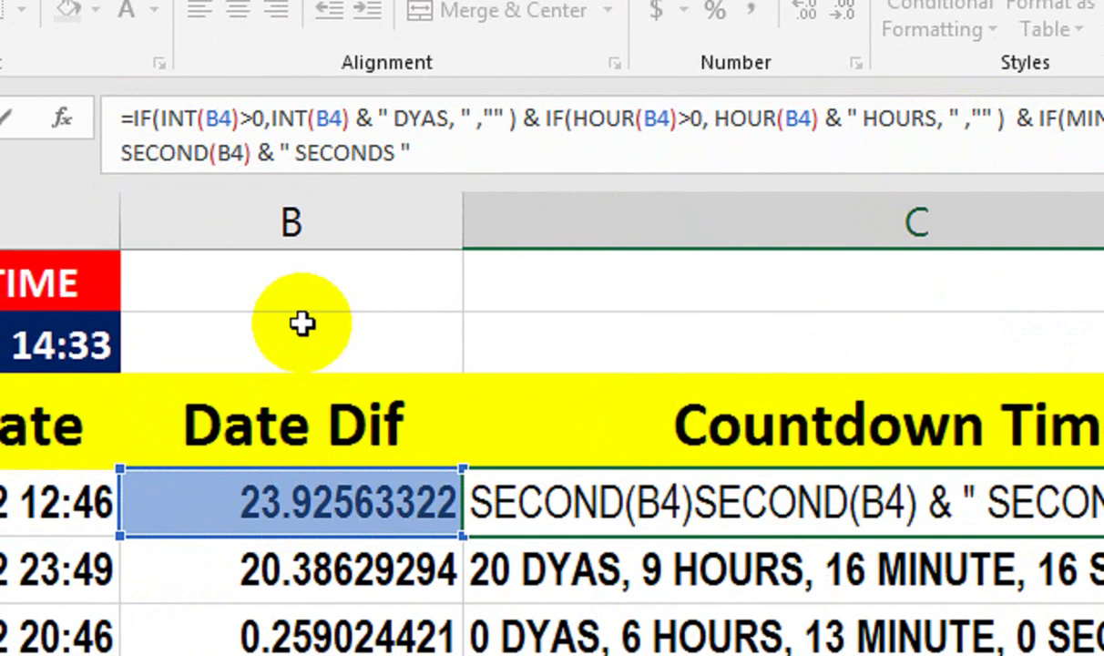
pyautogui.write('>0')
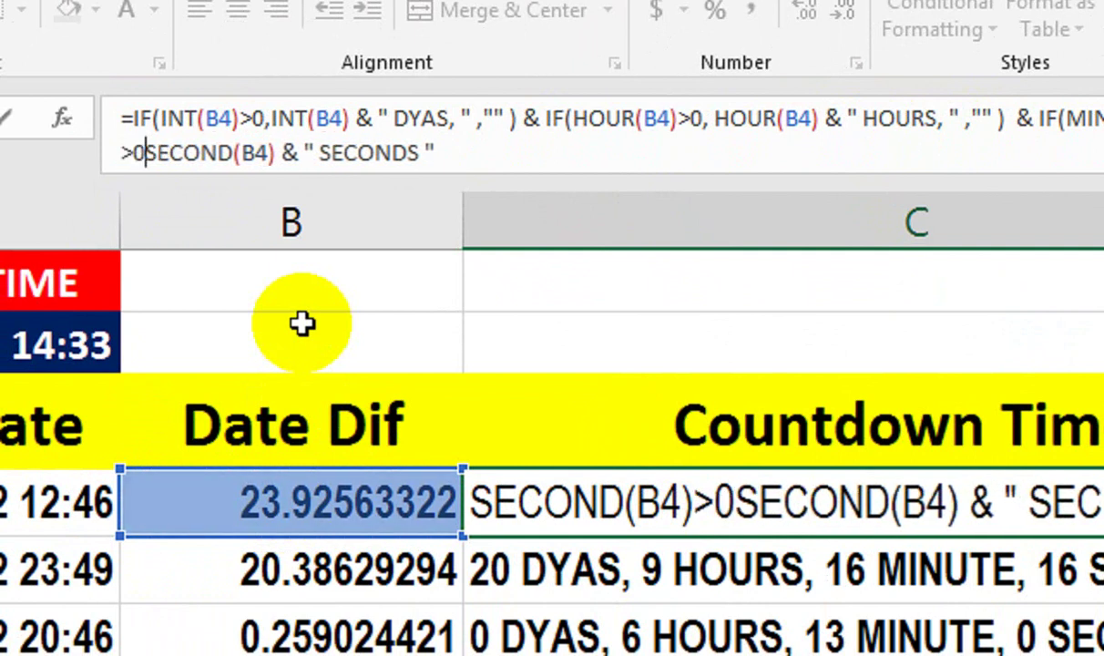
pyautogui.write(',')
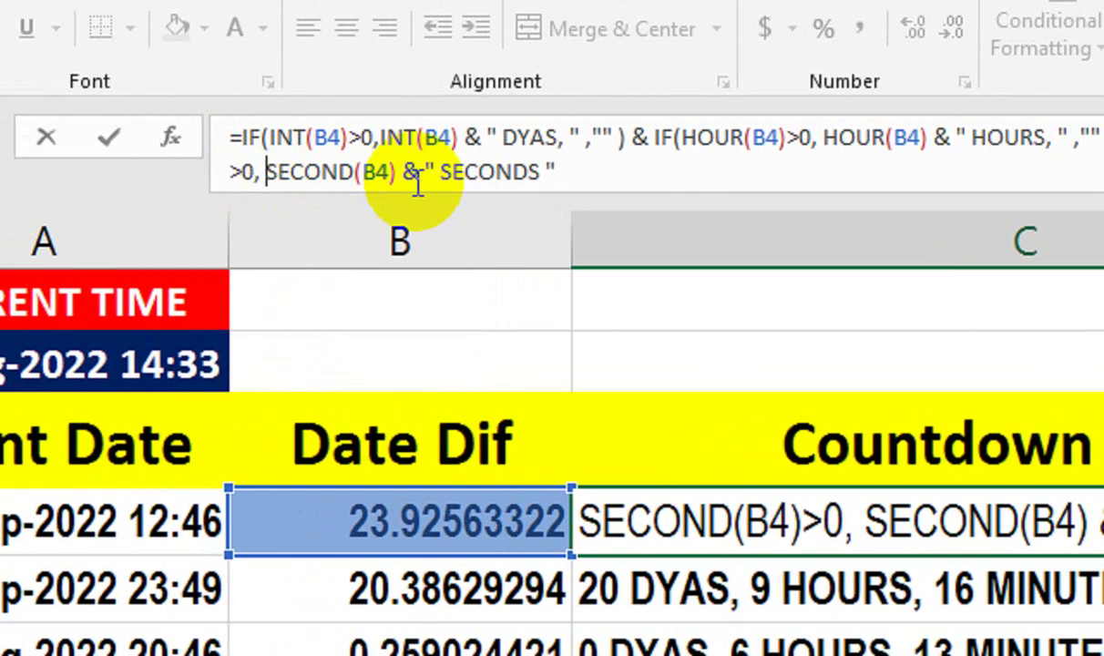
pyautogui.click(638, 166)
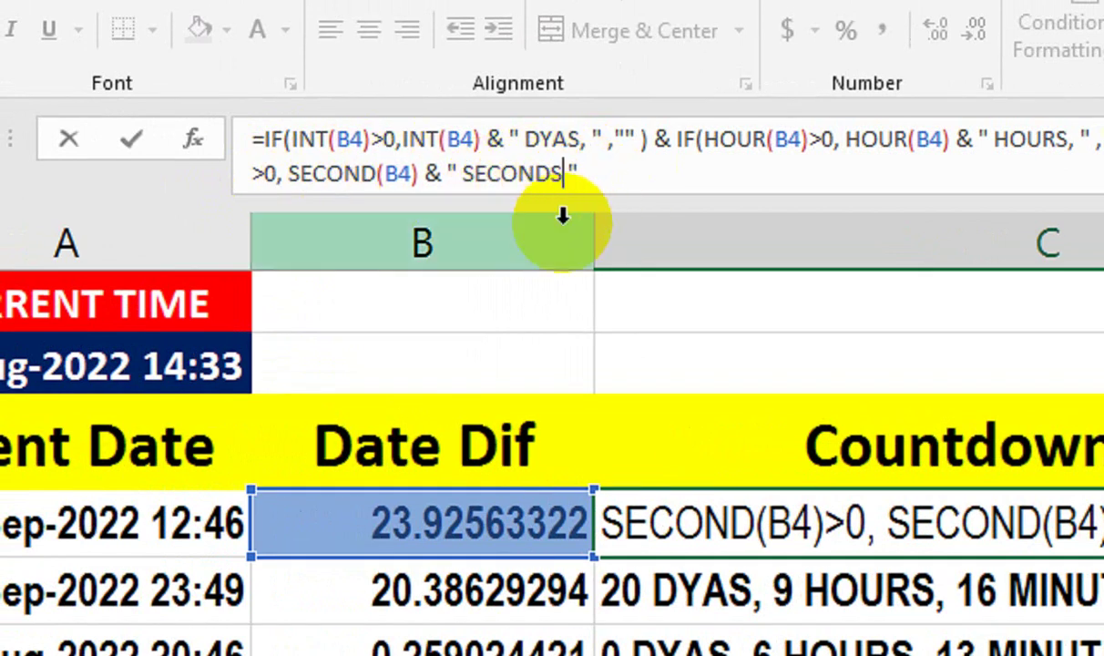
pyautogui.write(',')
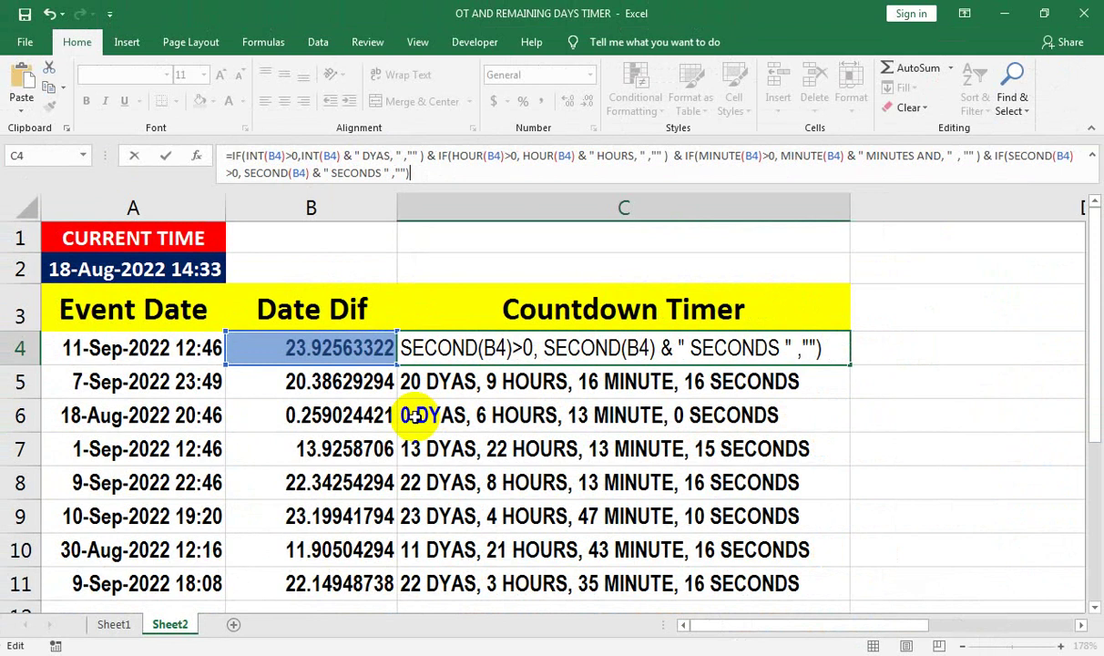
# Autofit the width of column C and fill the countdown formula from C4 down through C11
pyautogui.click(412, 416)
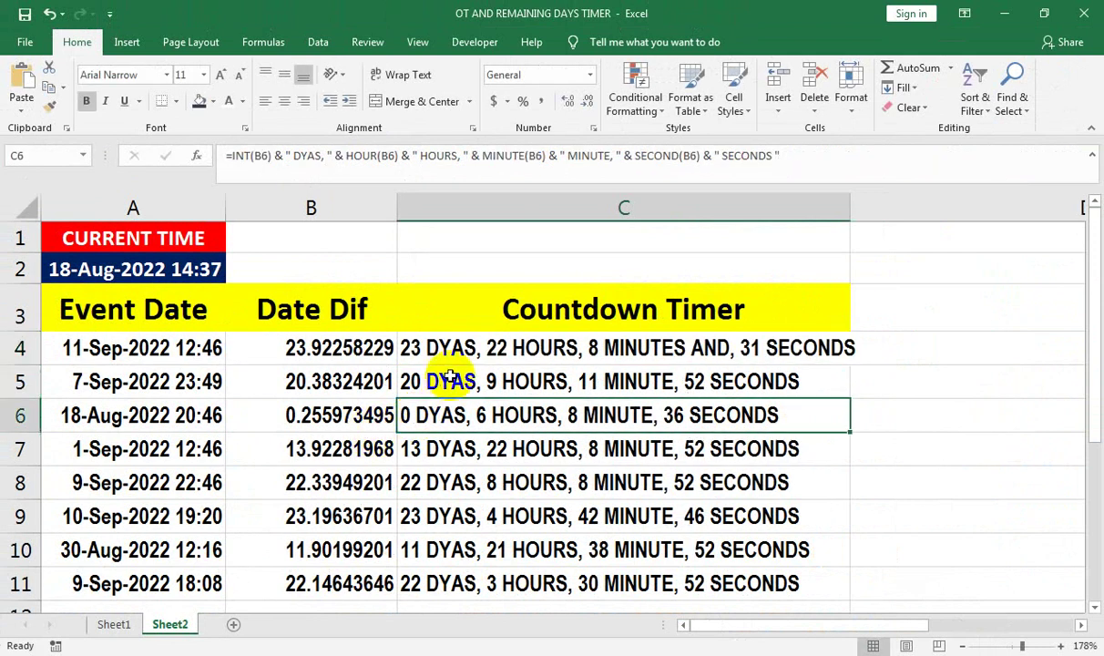
pyautogui.click(460, 351)
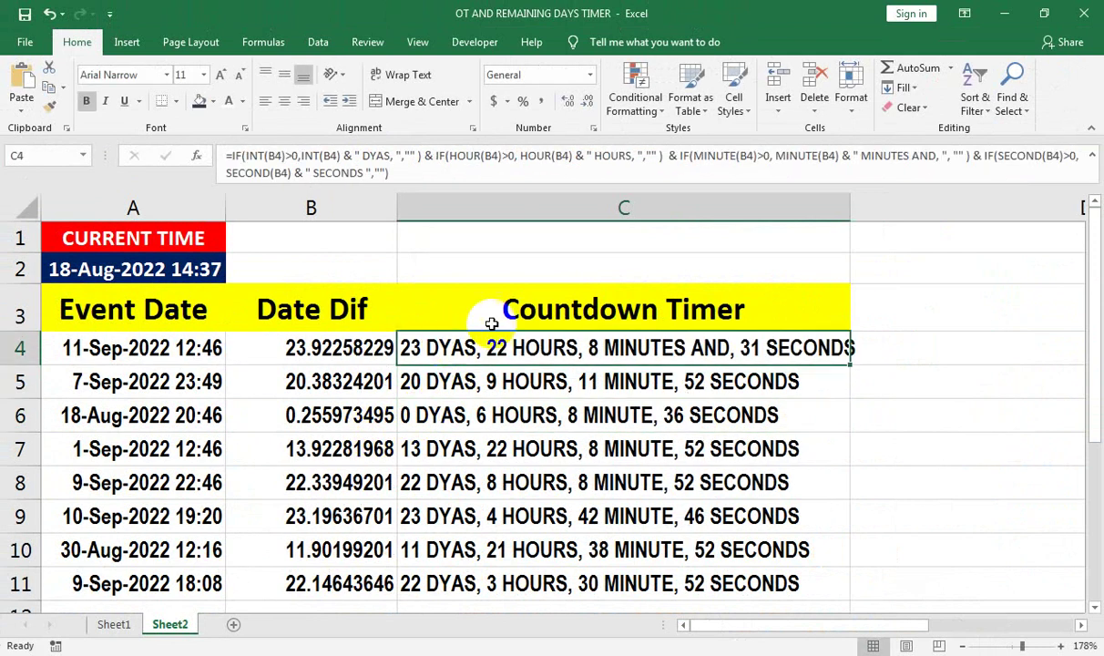
pyautogui.doubleClick(848, 202)
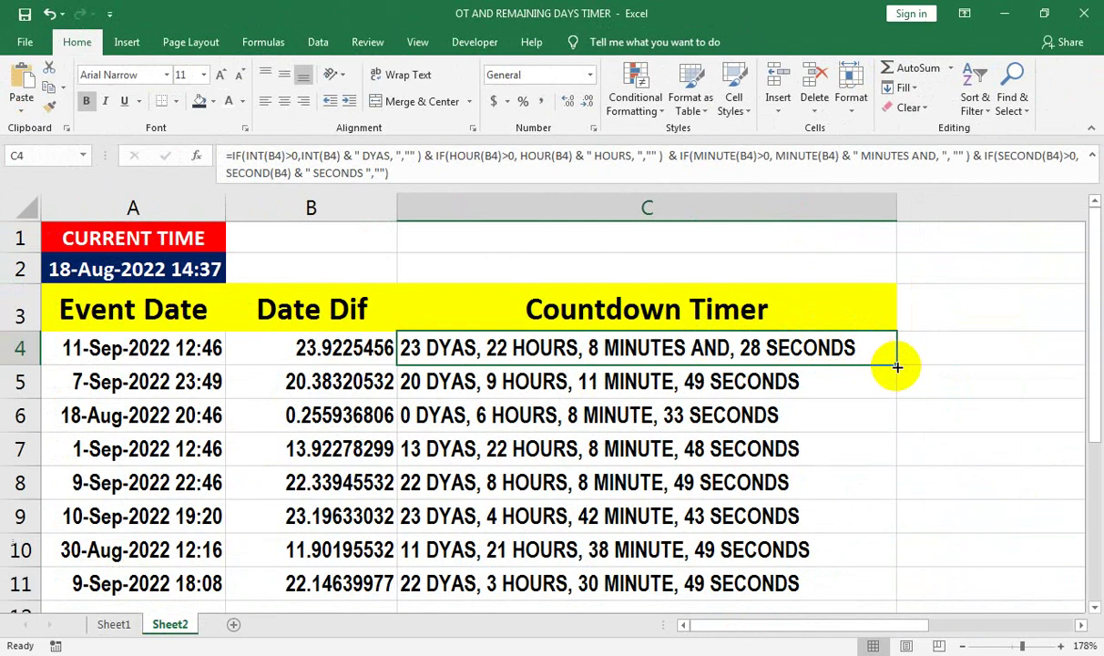
pyautogui.moveTo(897, 366); pyautogui.dragTo(858, 593)
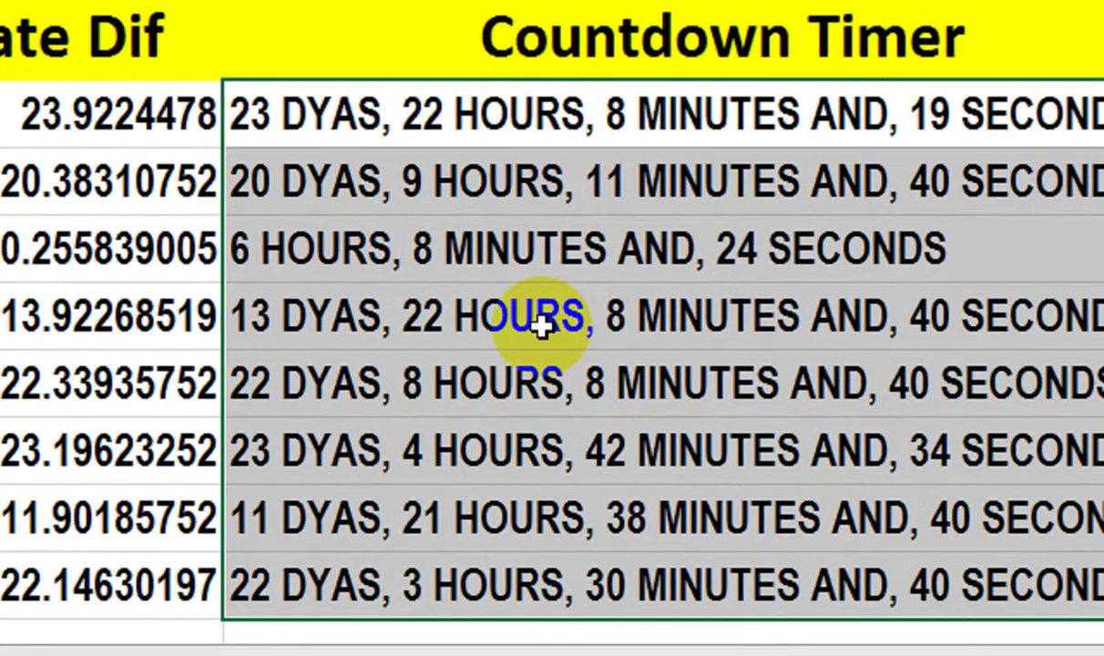
pyautogui.click(405, 274)
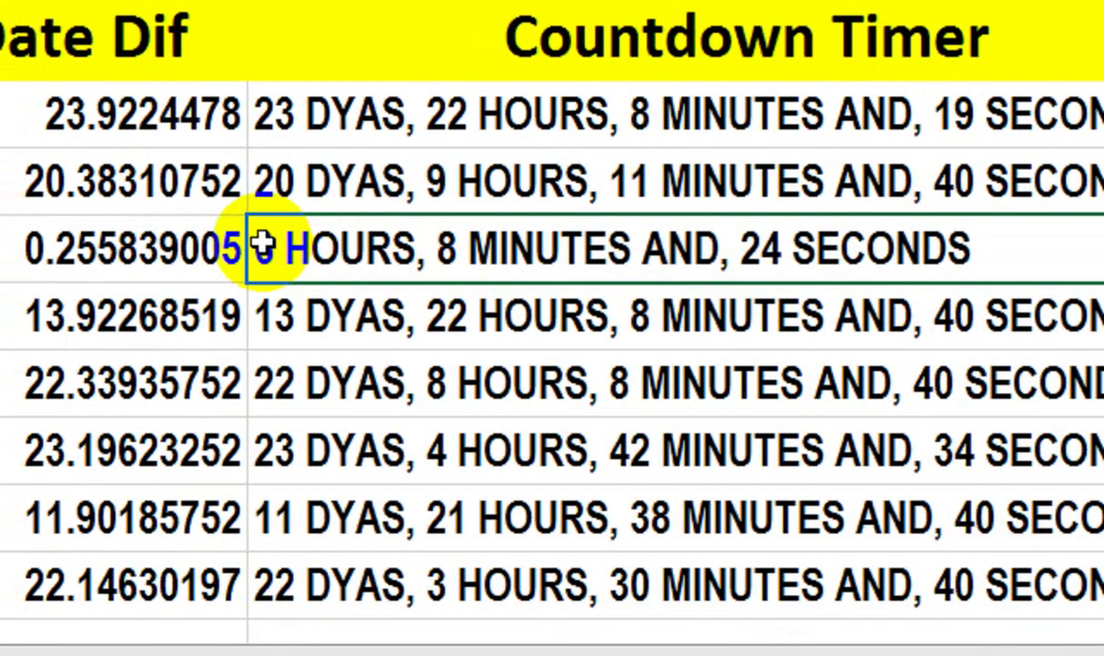